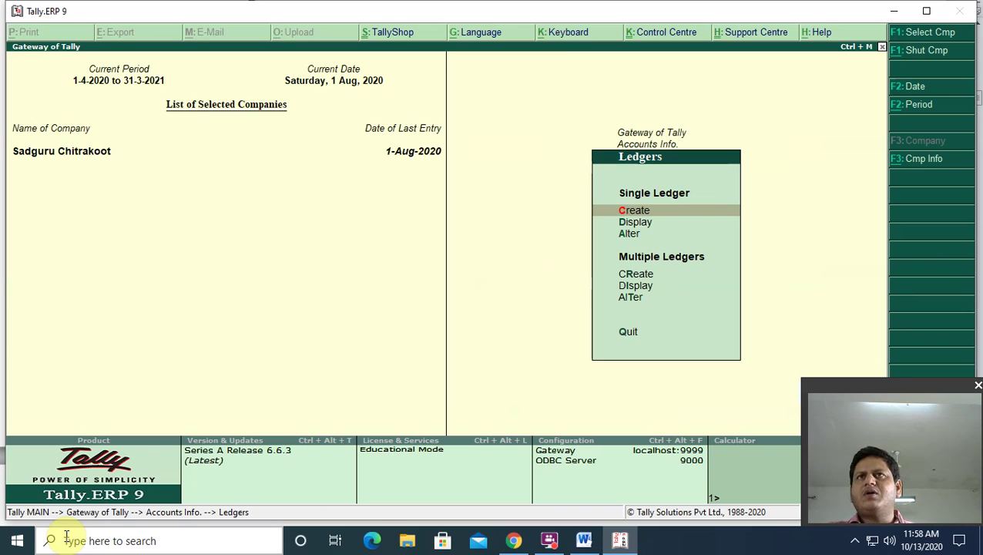
Step: Start a single ledger, enter the employee's name as the ledger name, and place it under Sundry Debtors
key(Return)
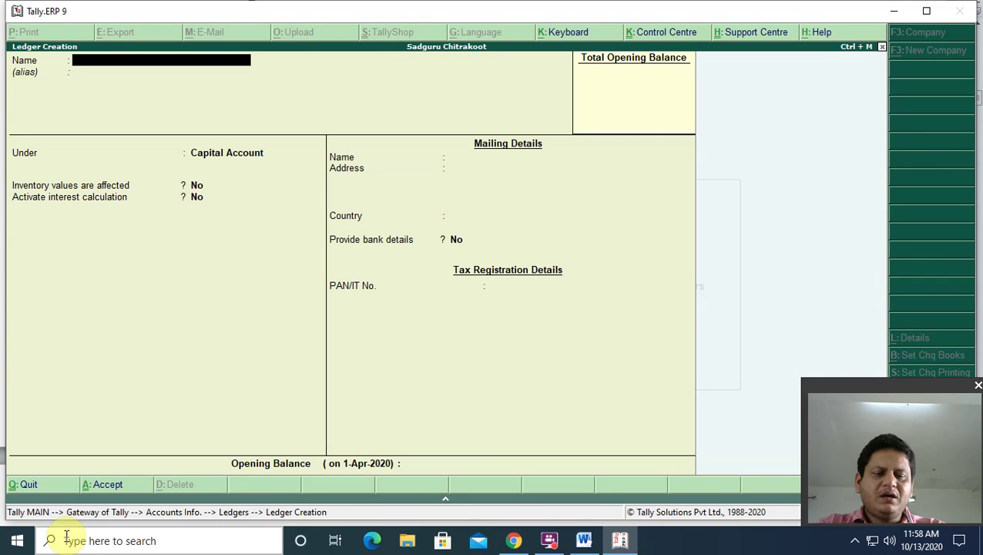
text(Ram)
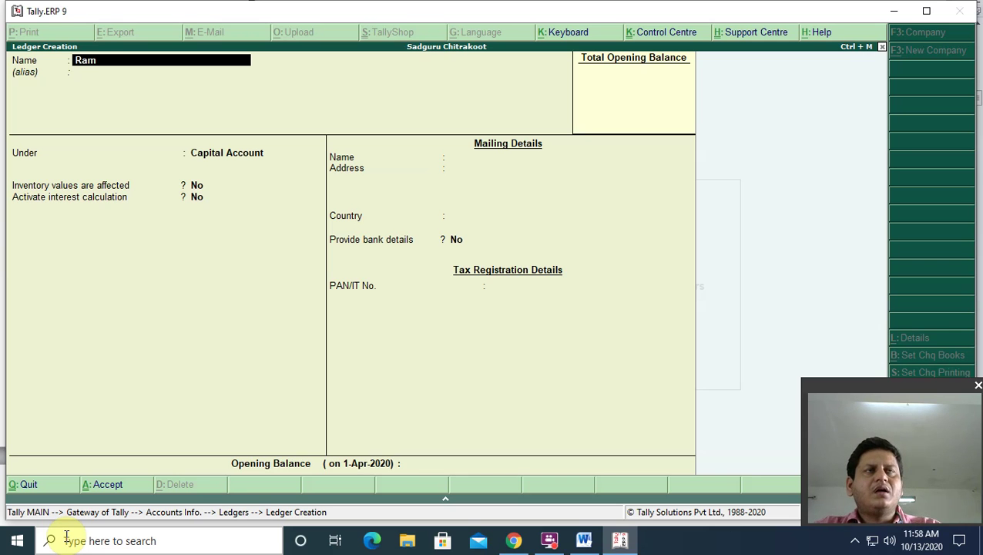
text( Emp)
key(Return)
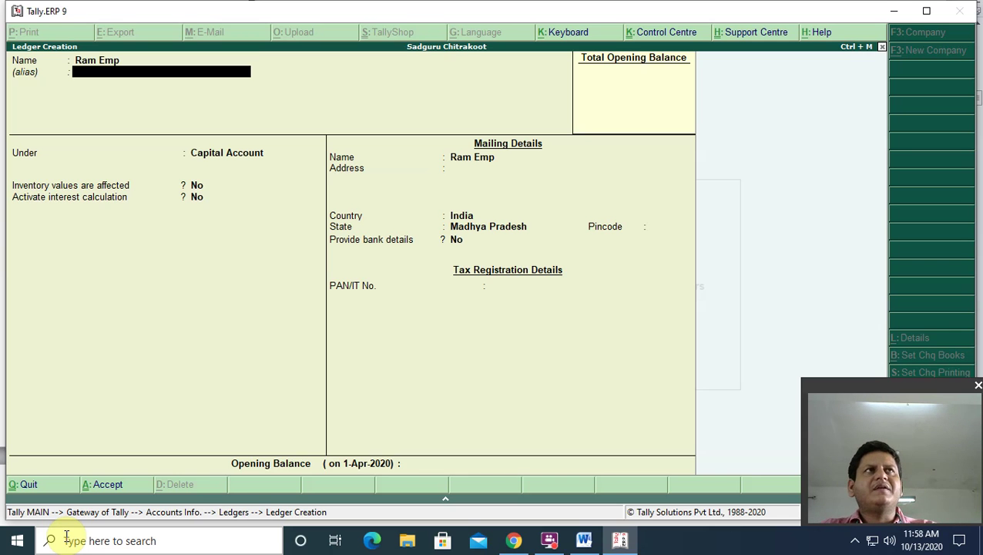
key(Return)
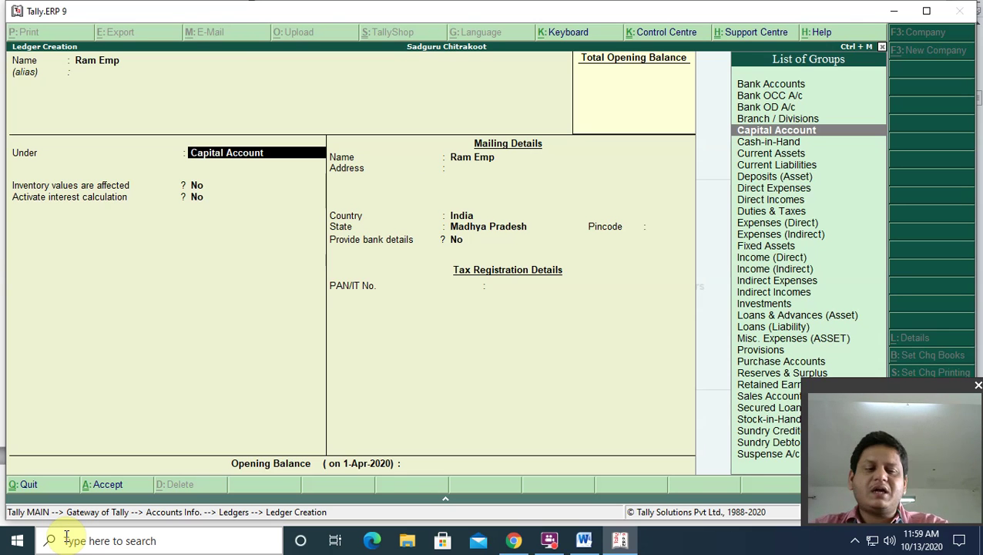
text(Su)
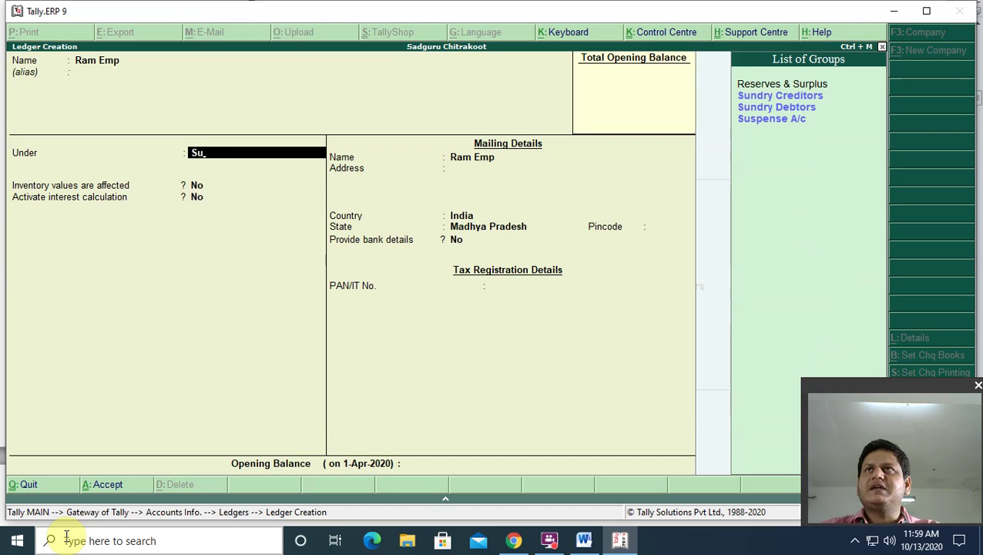
key(Down)
key(Down)
key(Return)
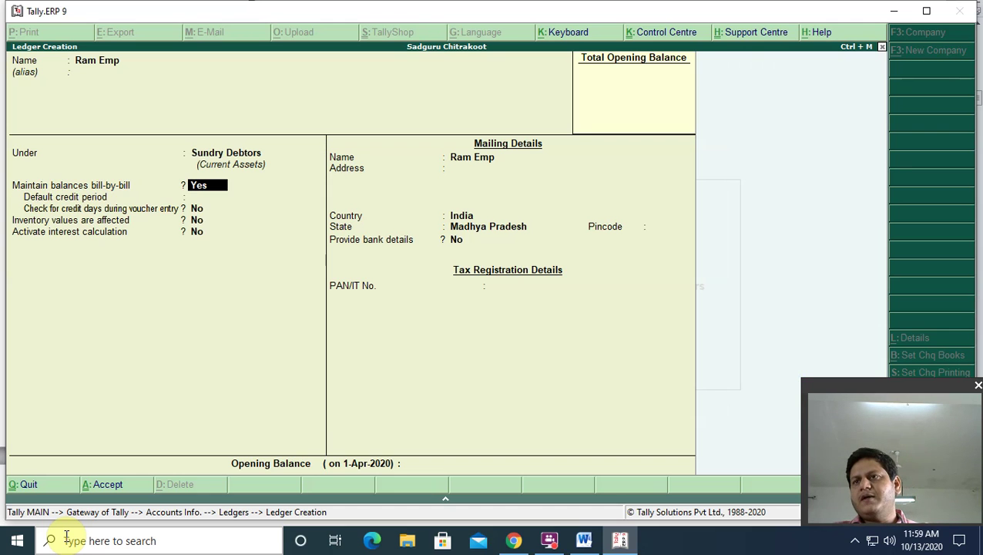
Step: Keep the default billing, mailing and tax details for the employee ledger and save it
key(Return)
key(Return)
key(Return)
key(Return)
key(Return)
key(Return)
key(Return)
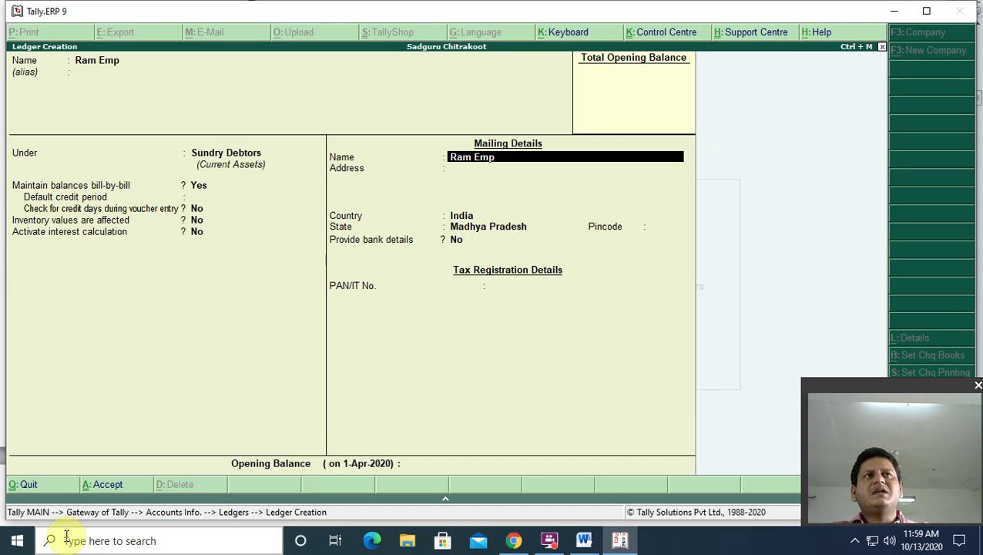
key(Return)
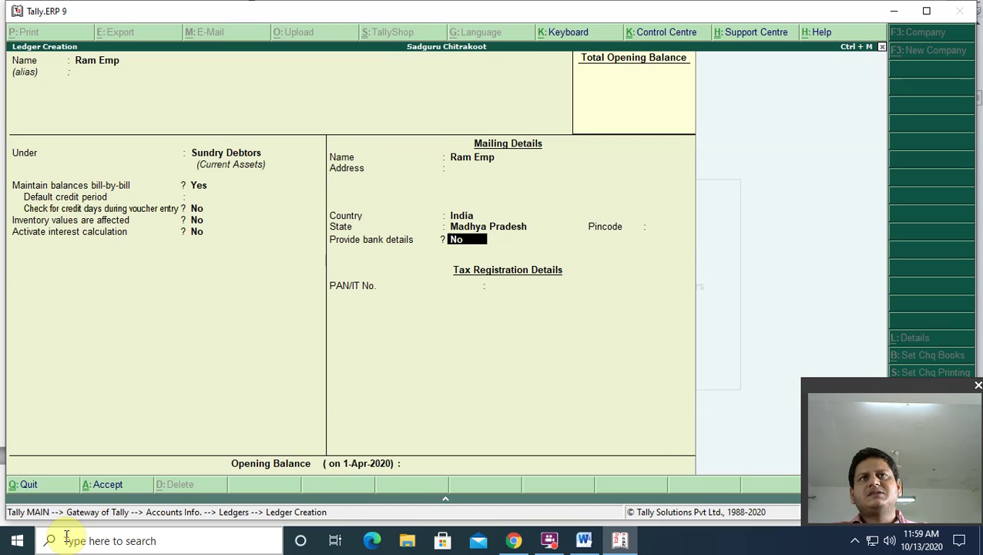
key(Return)
key(Return)
key(Return)
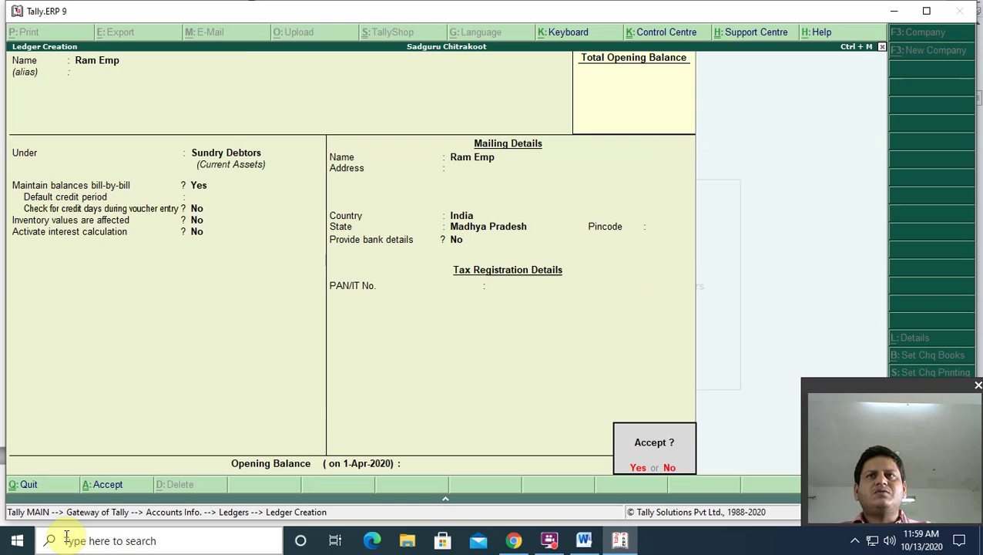
key(Return)
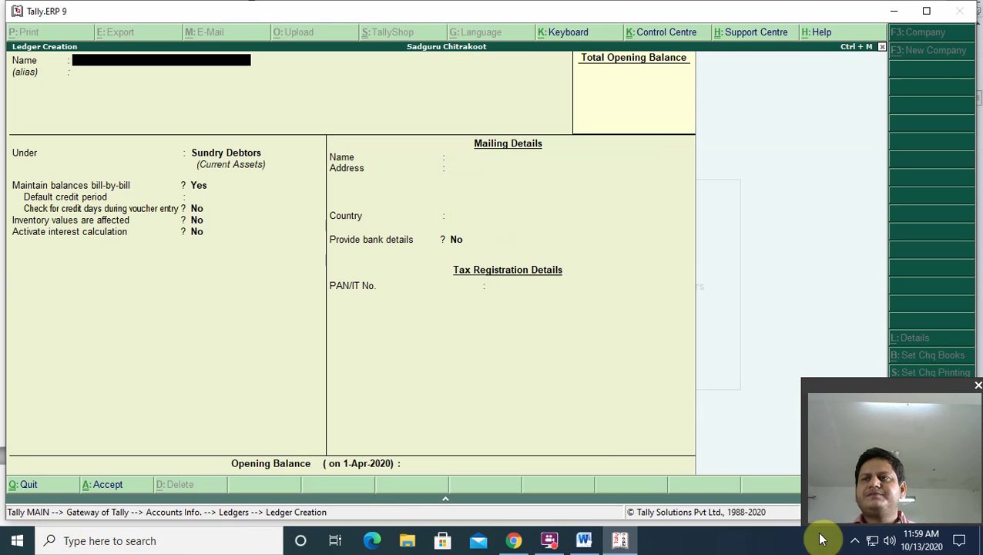
Step: Mute the computer's speakers and return to the ledger creation form
click(889, 540)
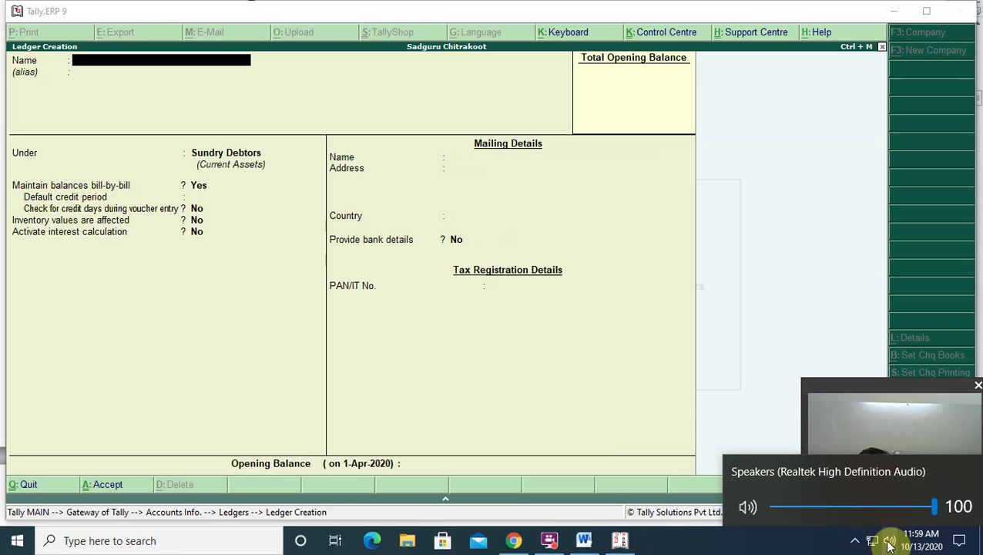
click(752, 507)
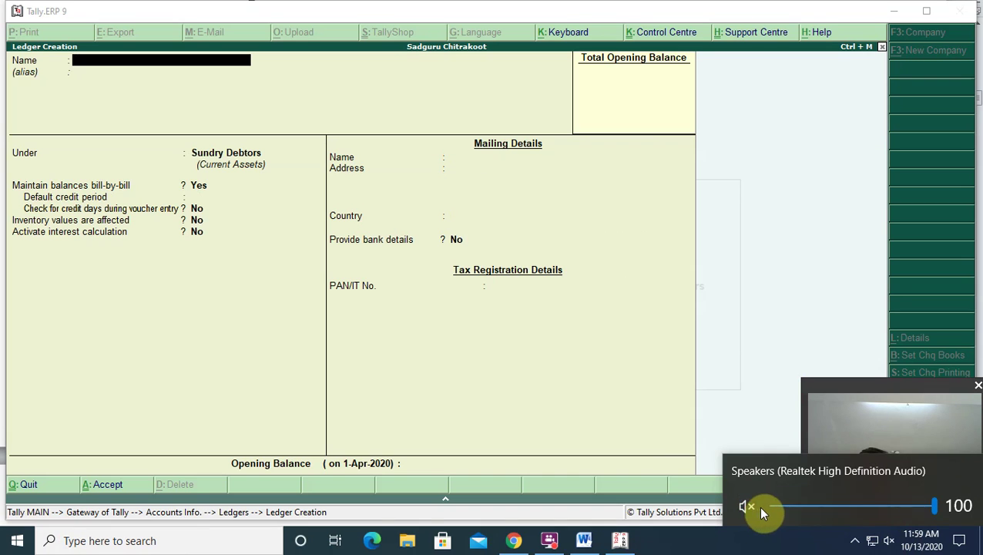
click(512, 357)
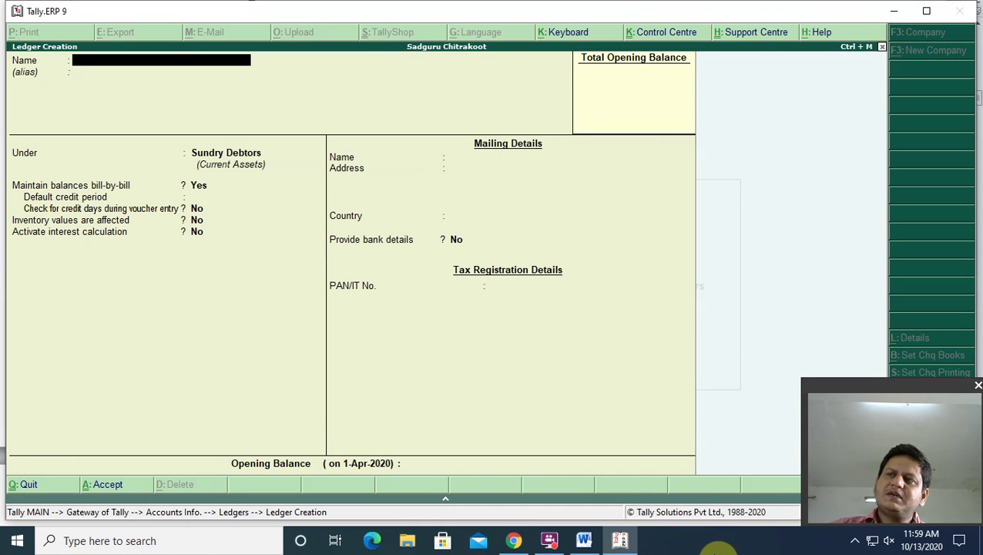
Step: Quit ledger creation and go back to the Gateway of Tally main menu
key(Escape)
key(y)
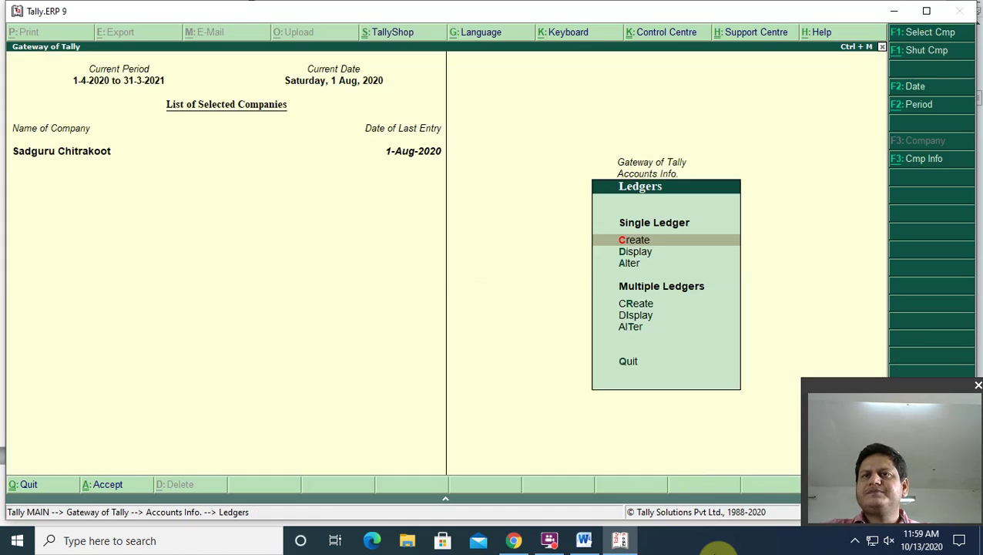
key(Escape)
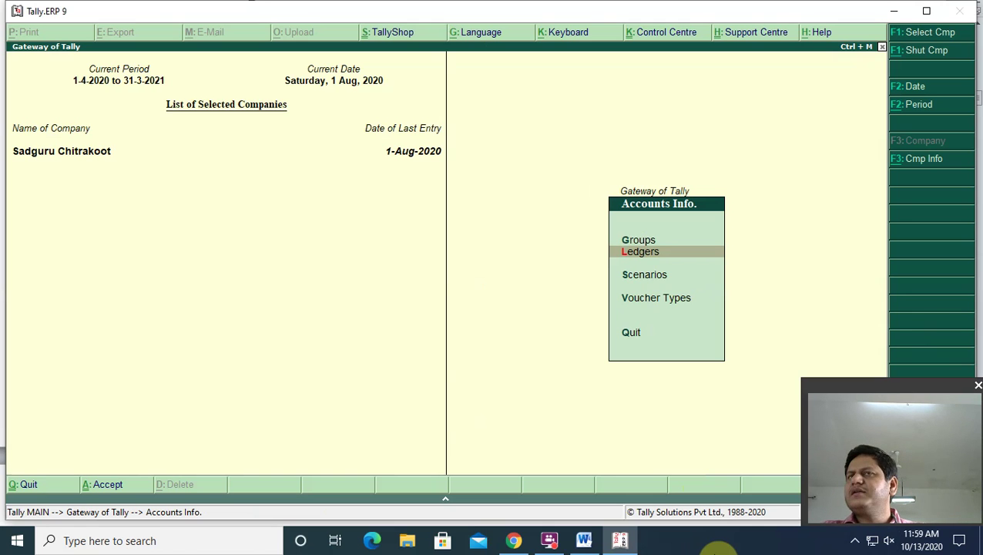
key(Escape)
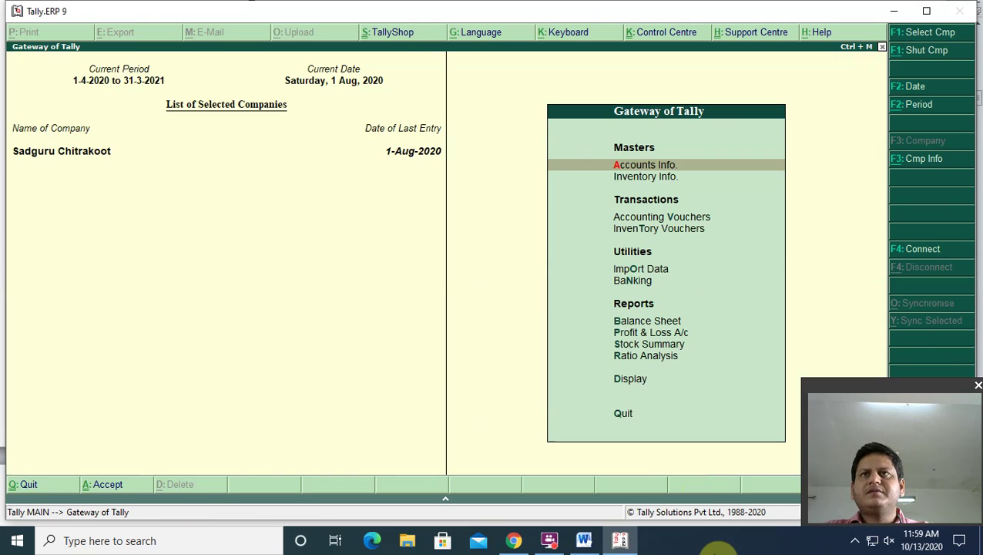
key(Down)
key(Down)
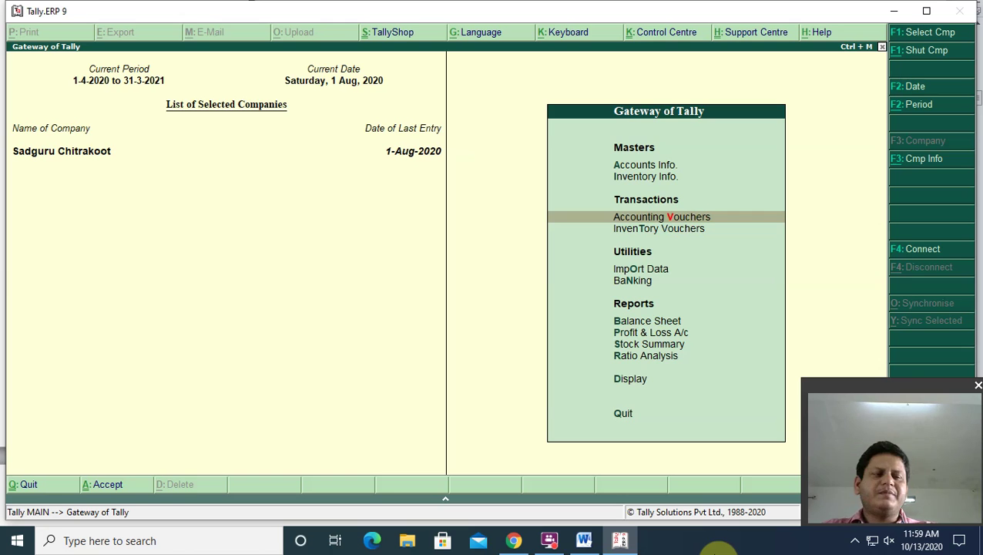
key(Escape)
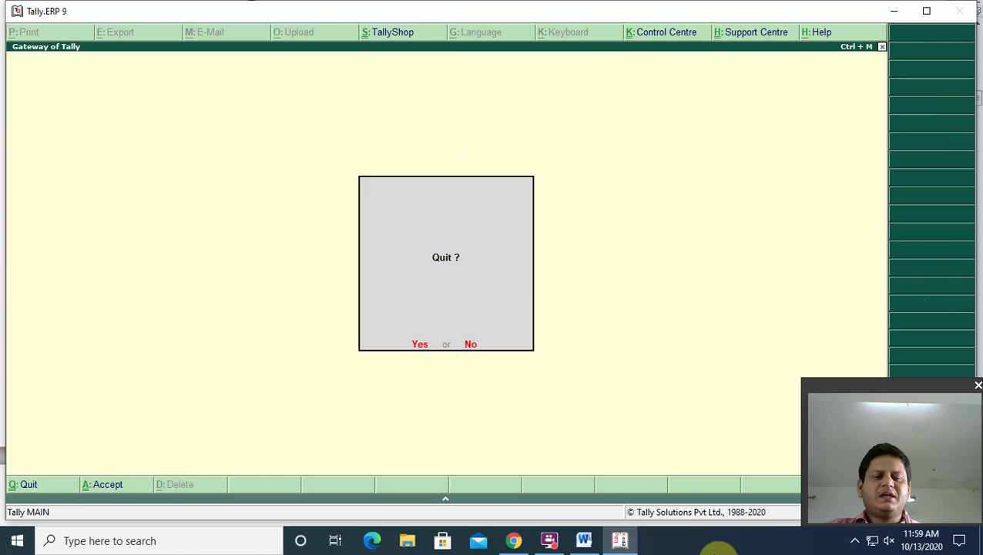
key(Escape)
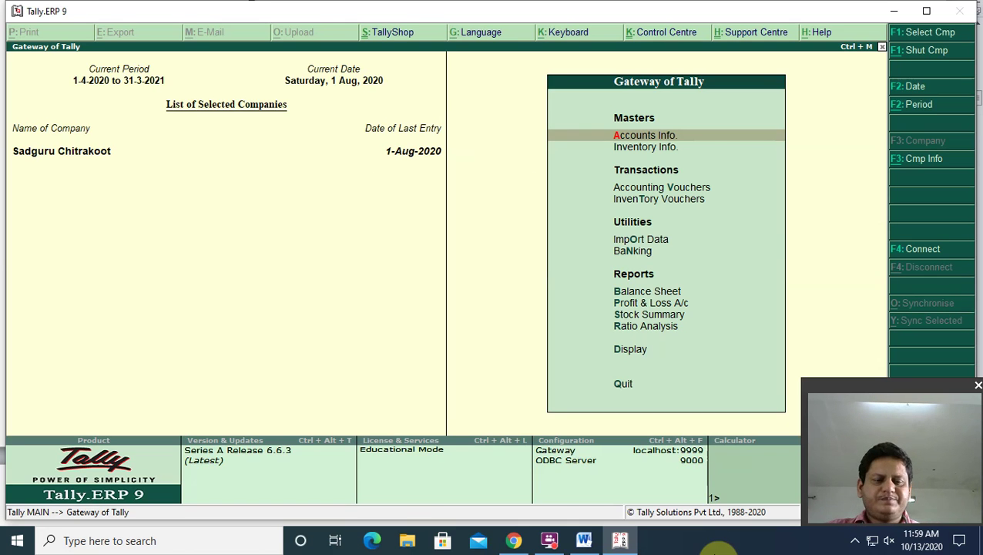
Step: Examine the Fixed Assets and Current Assets entries in the Balance Sheet, and close the report
key(b)
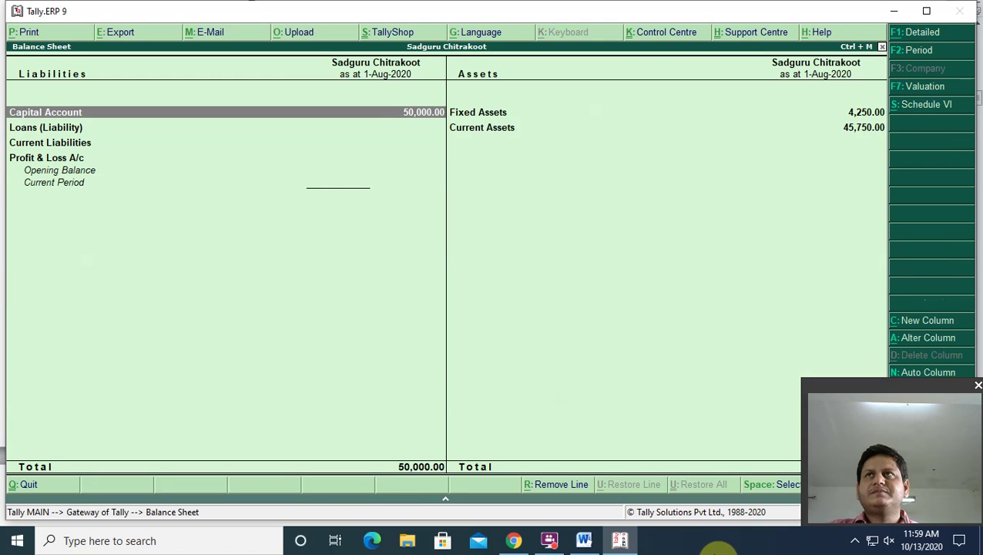
key(Right)
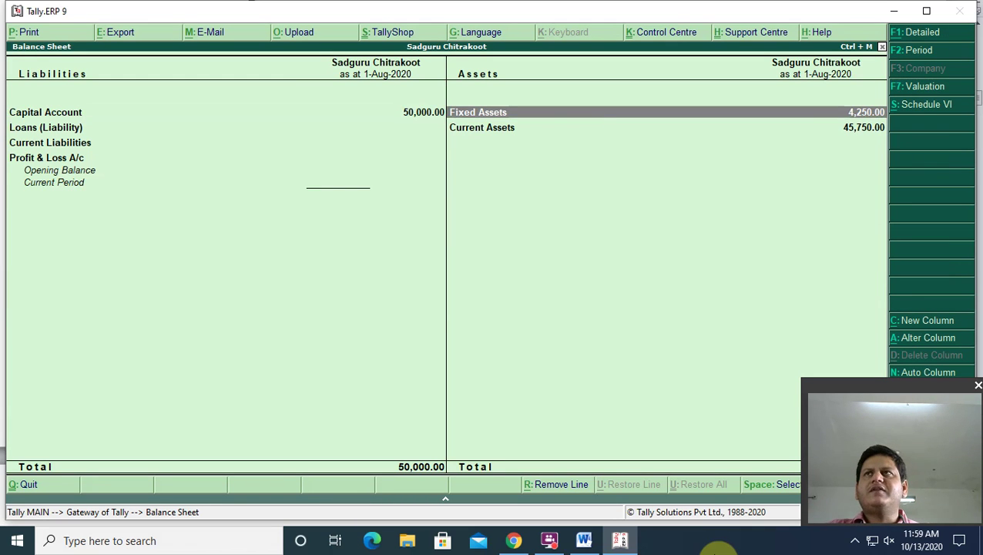
key(Down)
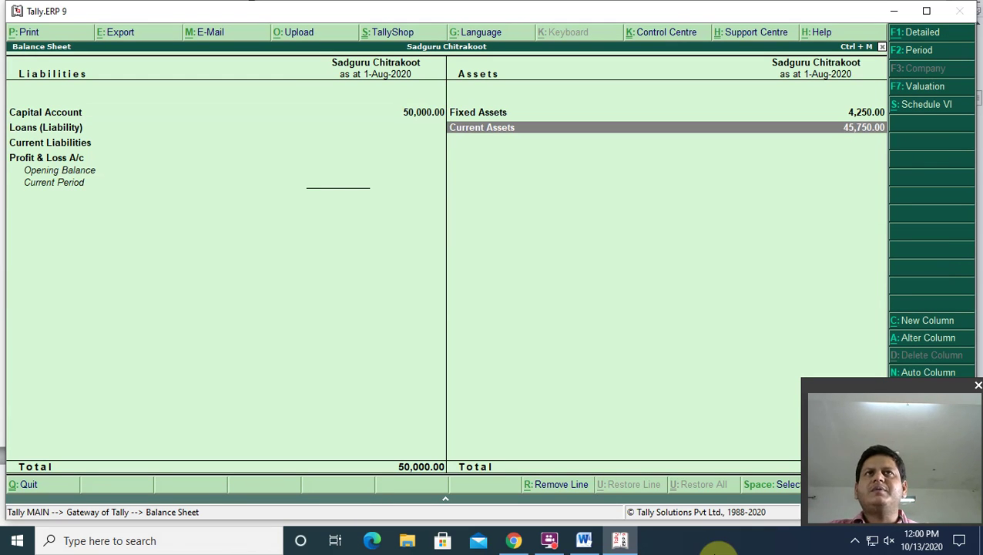
key(Escape)
Step: Open the Day Book from the display reports
key(Down)
key(Down)
key(Down)
key(Down)
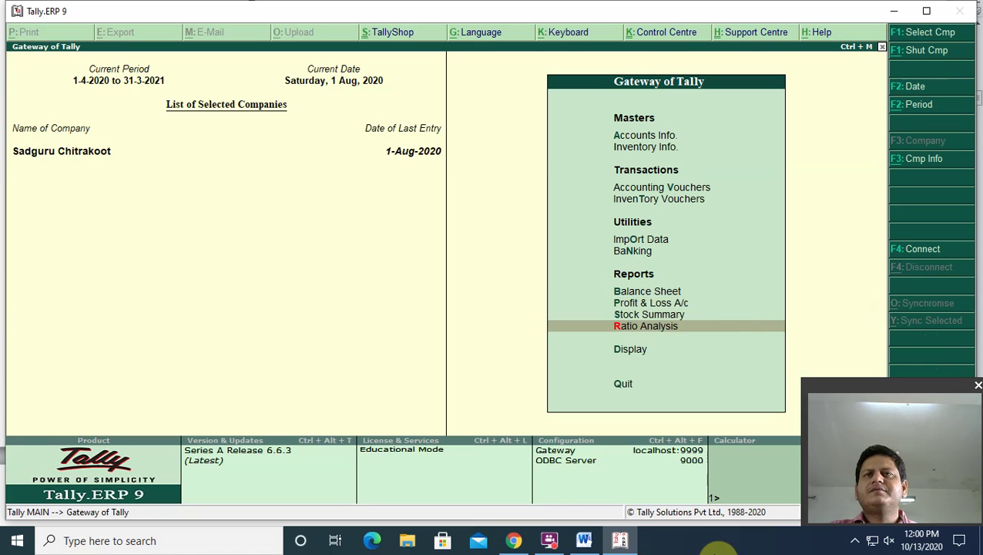
key(Return)
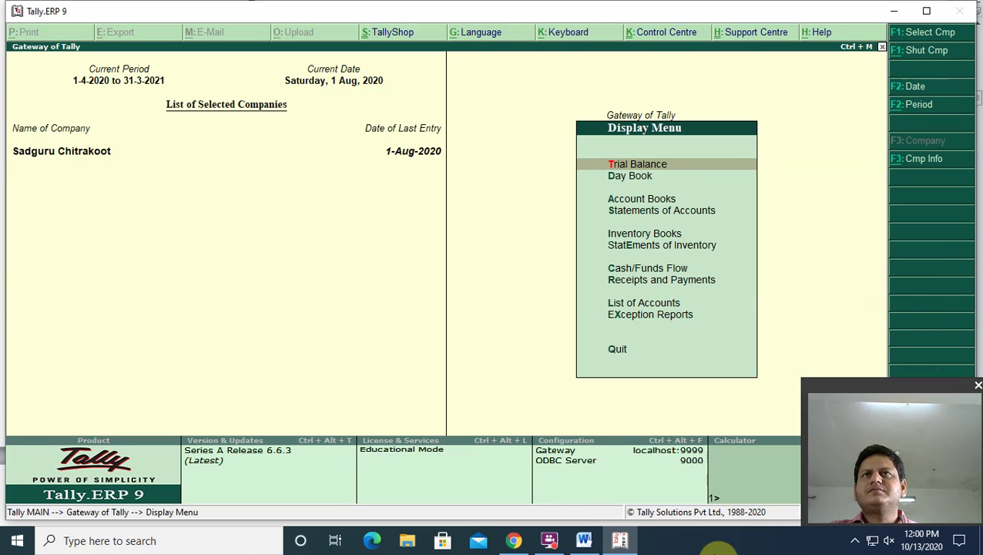
key(Down)
key(Down)
key(Up)
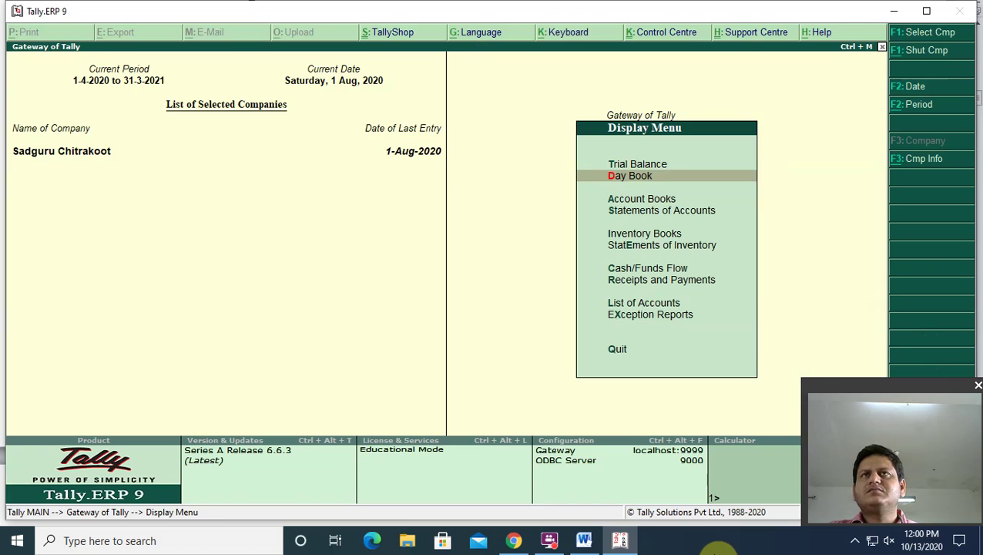
key(Return)
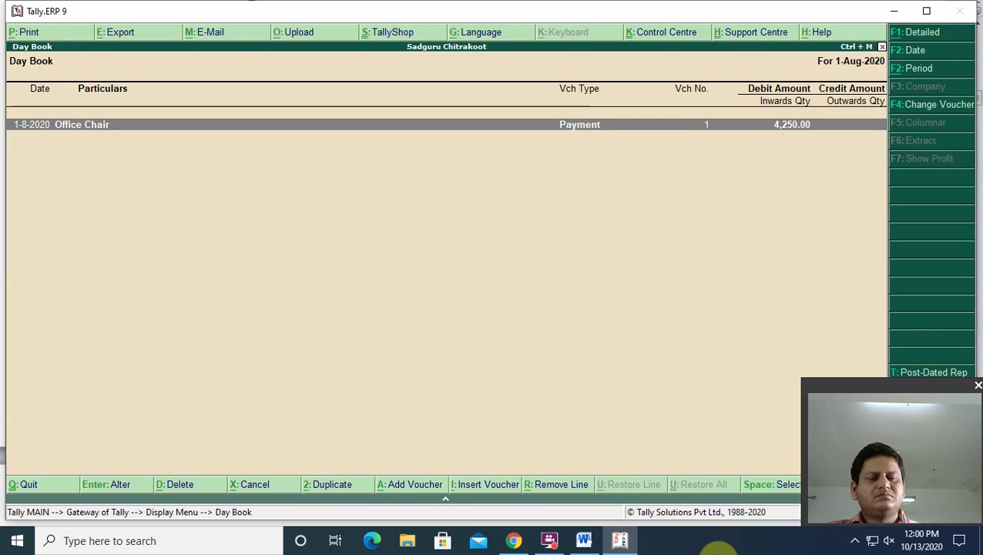
Step: Change the Day Book period to run from 1-4-2020 to 1-8-2020
key(alt+F2)
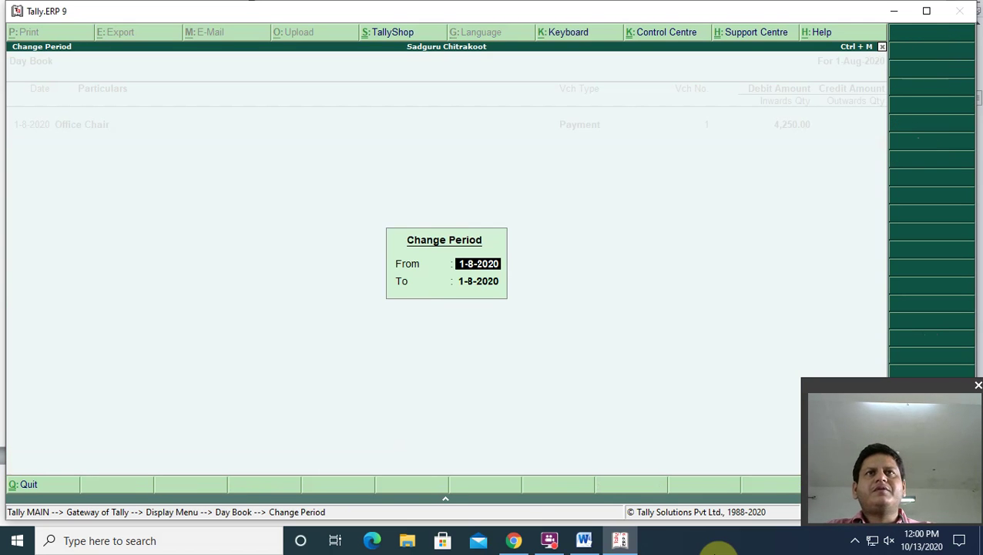
text(1-4)
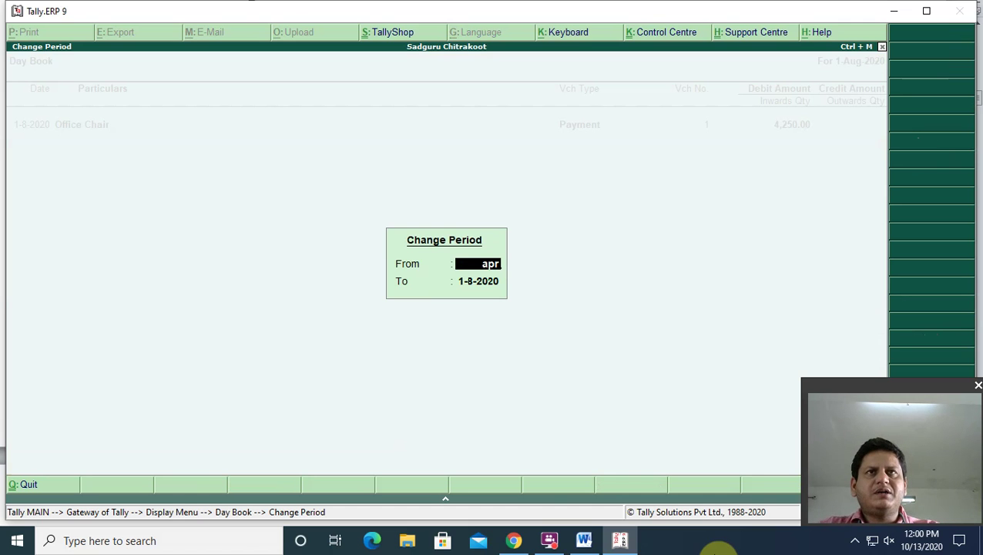
key(Return)
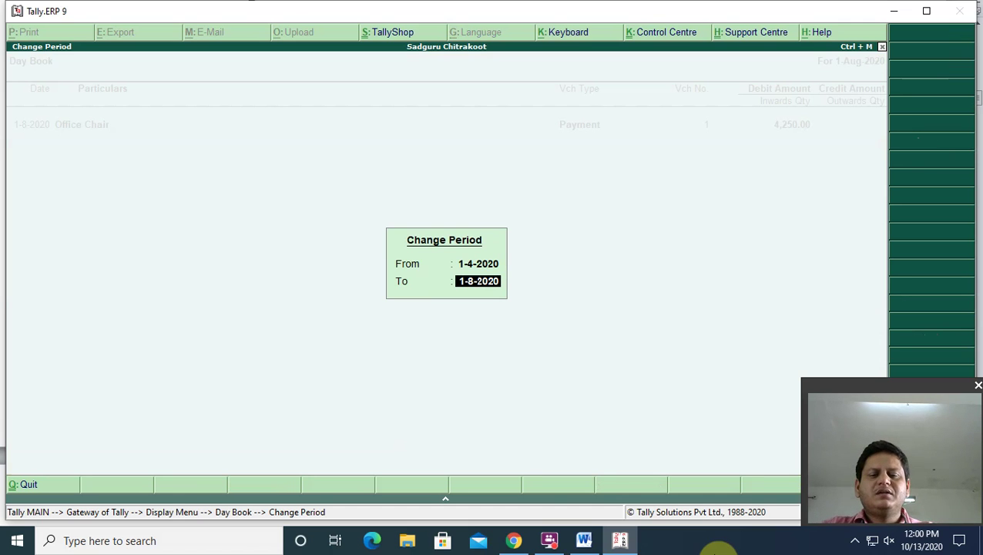
key(Return)
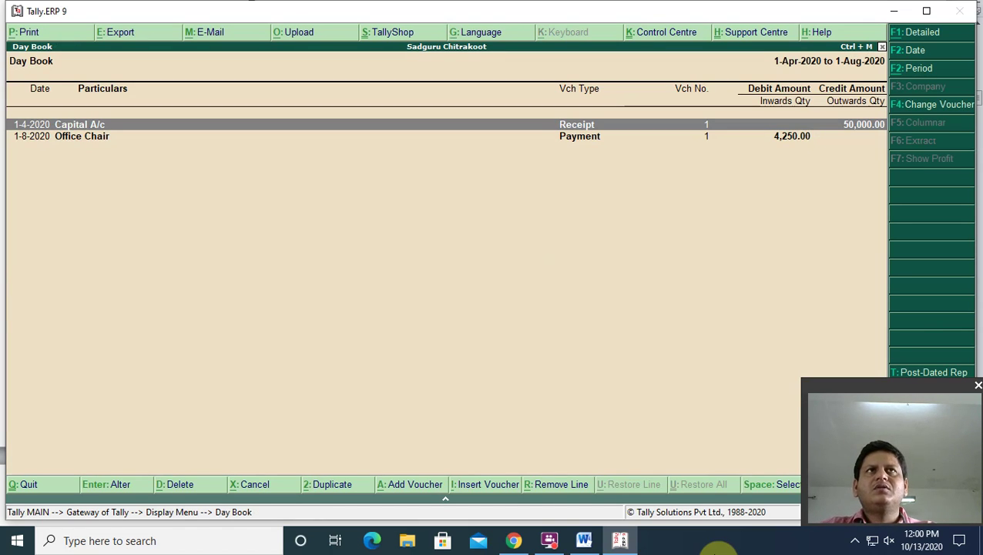
Step: Delete the Office Chair payment voucher from the Day Book
key(Down)
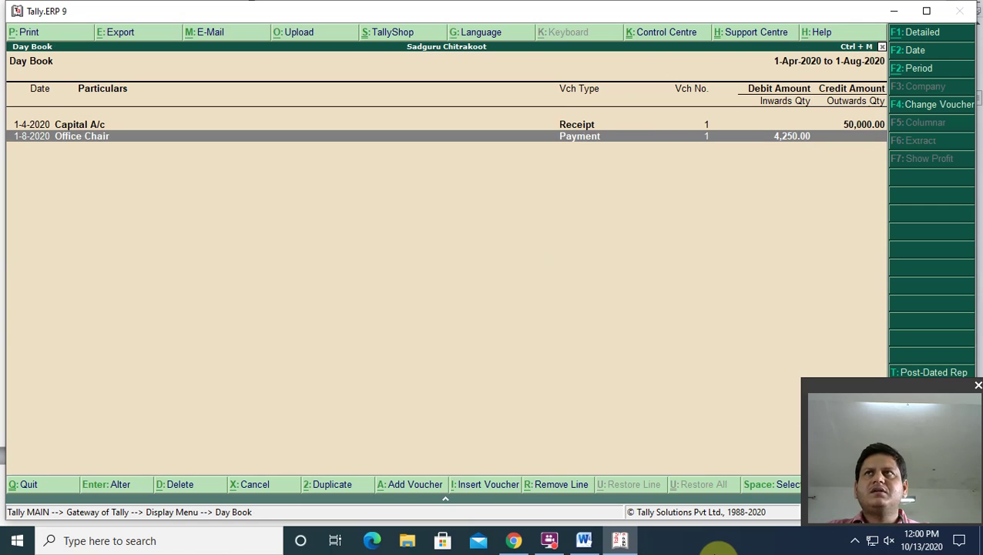
key(alt+d)
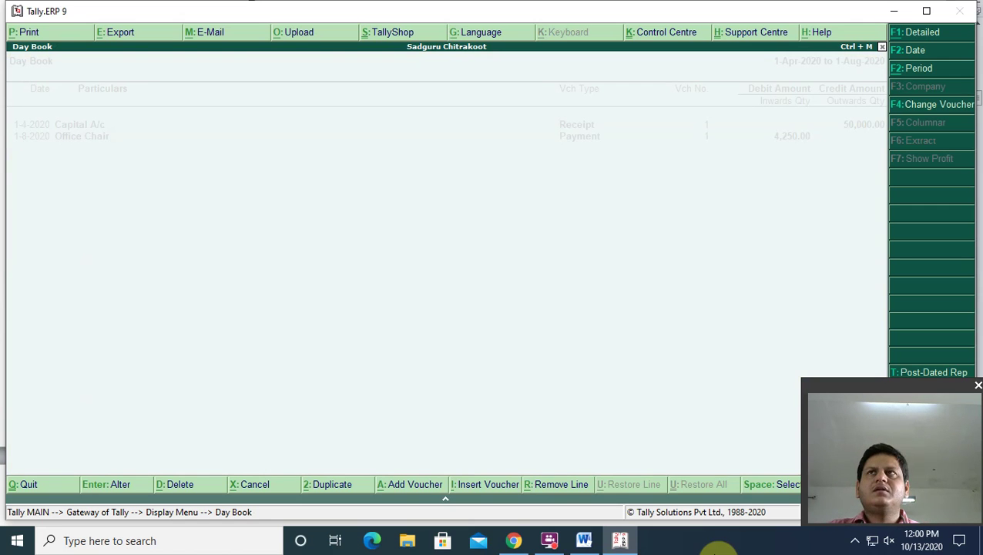
key(y)
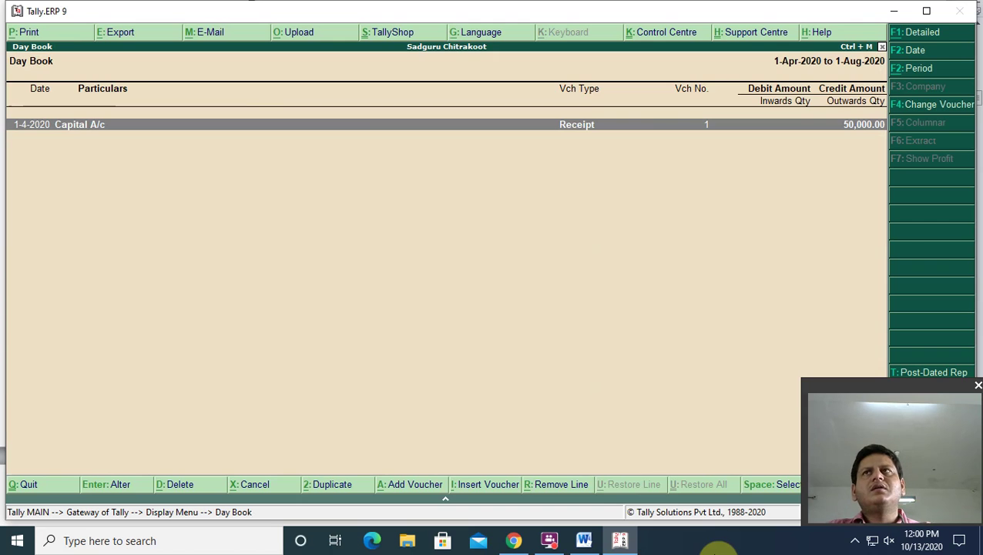
Step: Leave the Day Book and open the Balance Sheet to check it without the deleted voucher
key(Escape)
key(Escape)
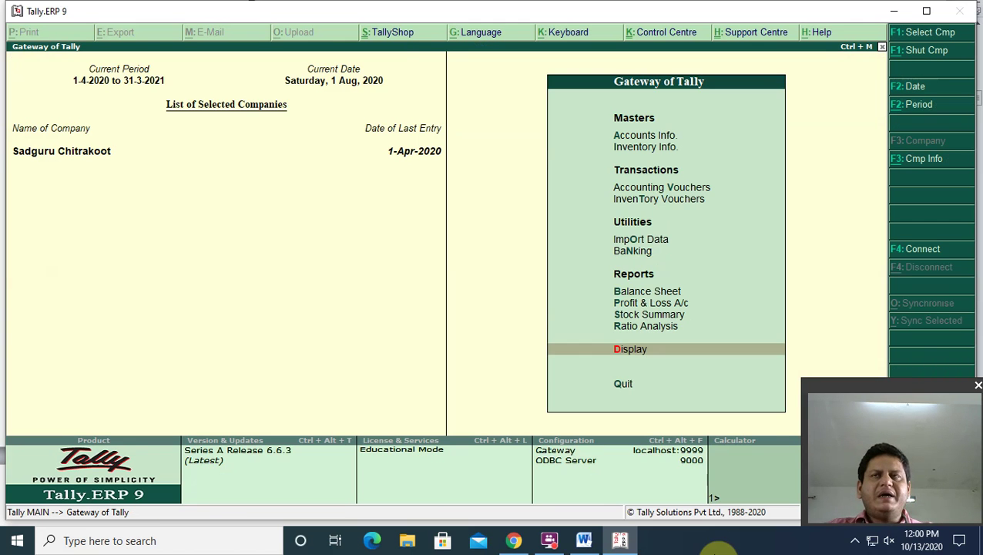
key(b)
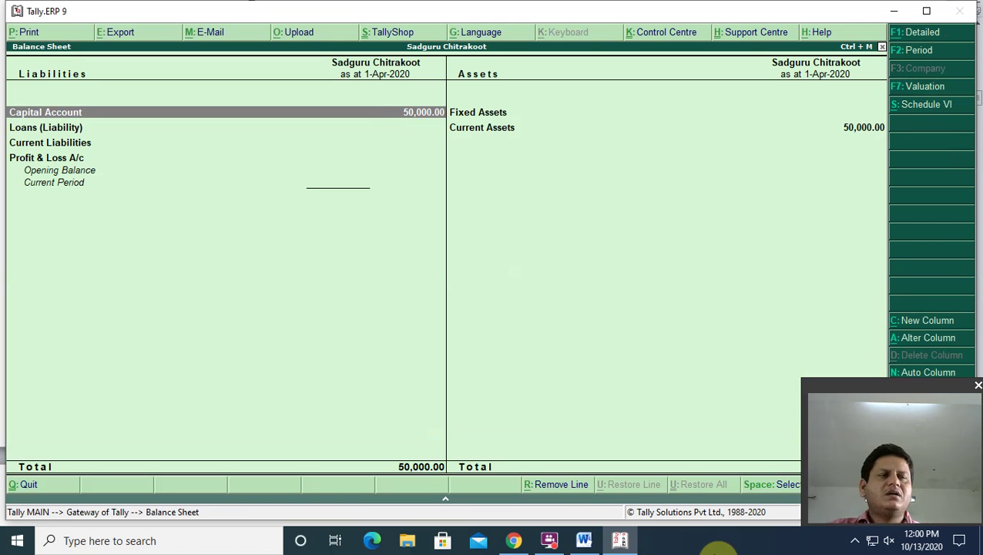
Step: Examine the Current Assets group in the Balance Sheet and return to the Gateway of Tally
key(Right)
key(Down)
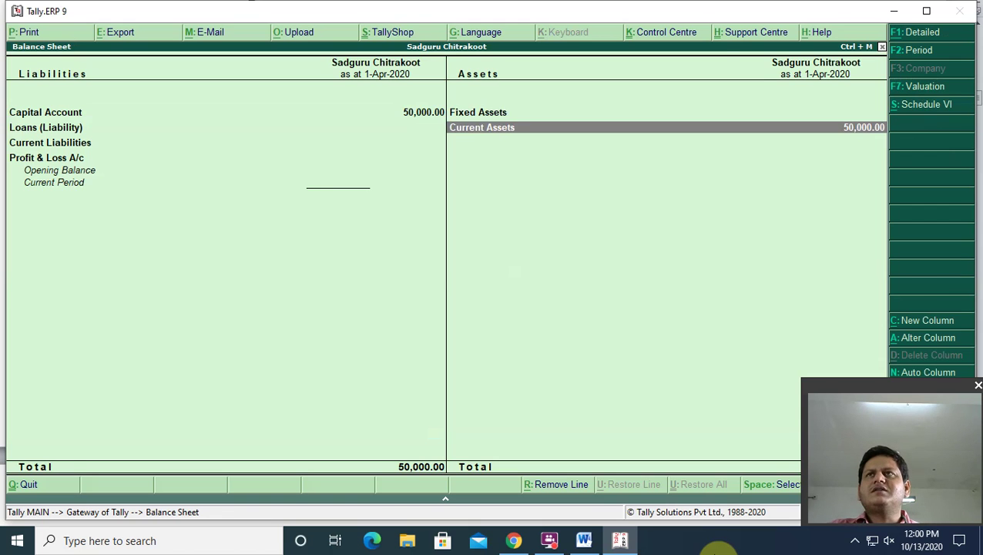
key(Return)
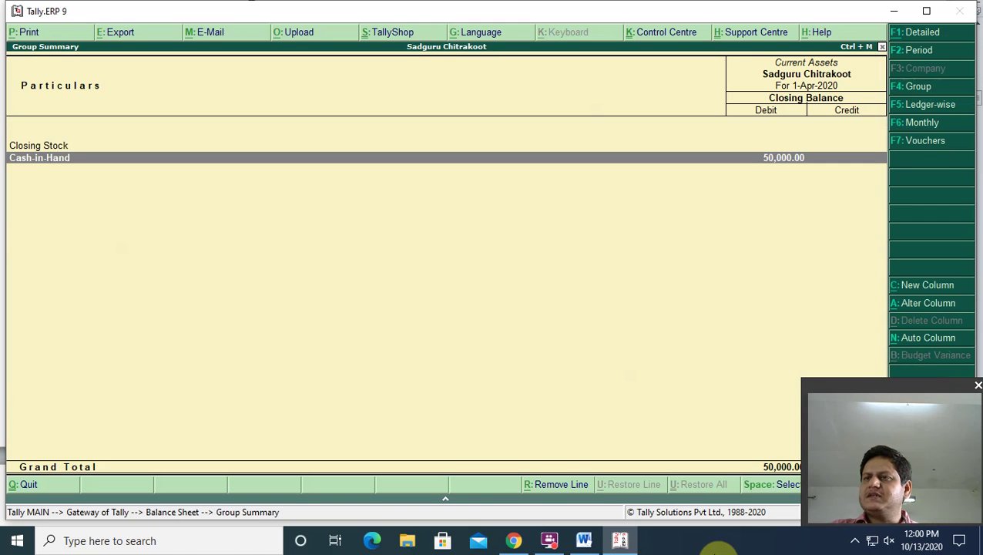
key(Escape)
key(Escape)
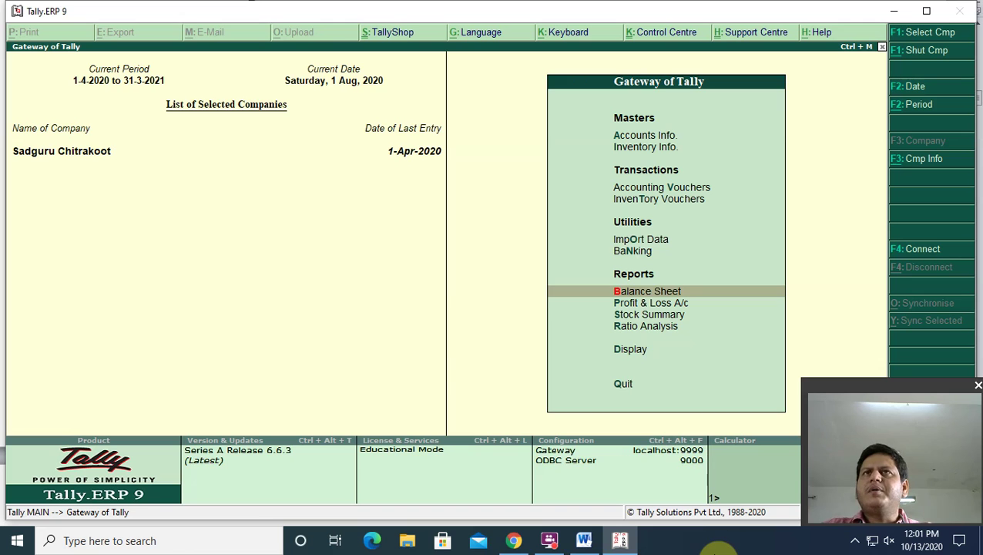
Step: Start an accounting voucher of the Memorandum type
key(Up)
key(Up)
key(Up)
key(Up)
key(Return)
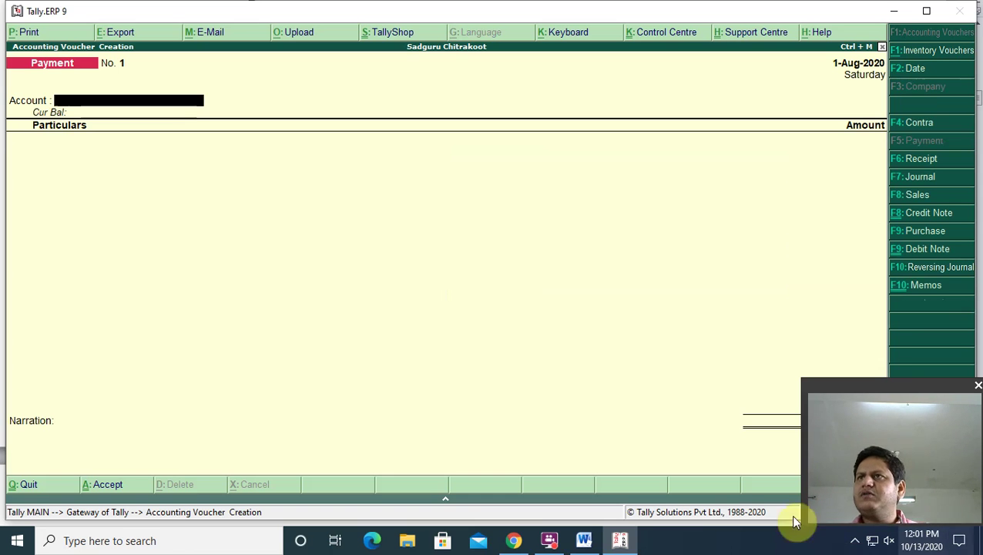
click(926, 286)
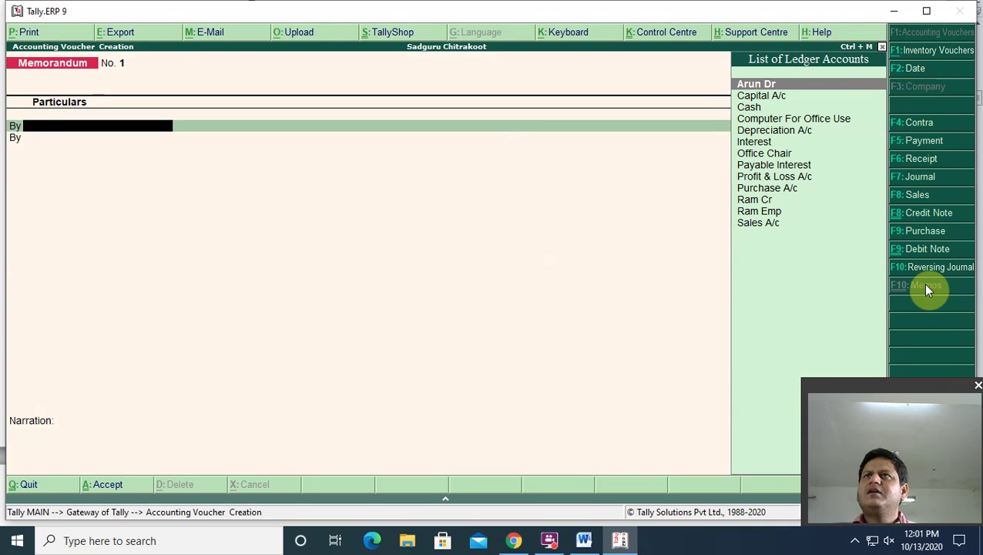
Step: Debit the employee ledger 7,500 in the memorandum voucher
key(Down)
key(Down)
key(Down)
key(Down)
key(Down)
key(Down)
key(Down)
key(Down)
key(Down)
key(Down)
key(Down)
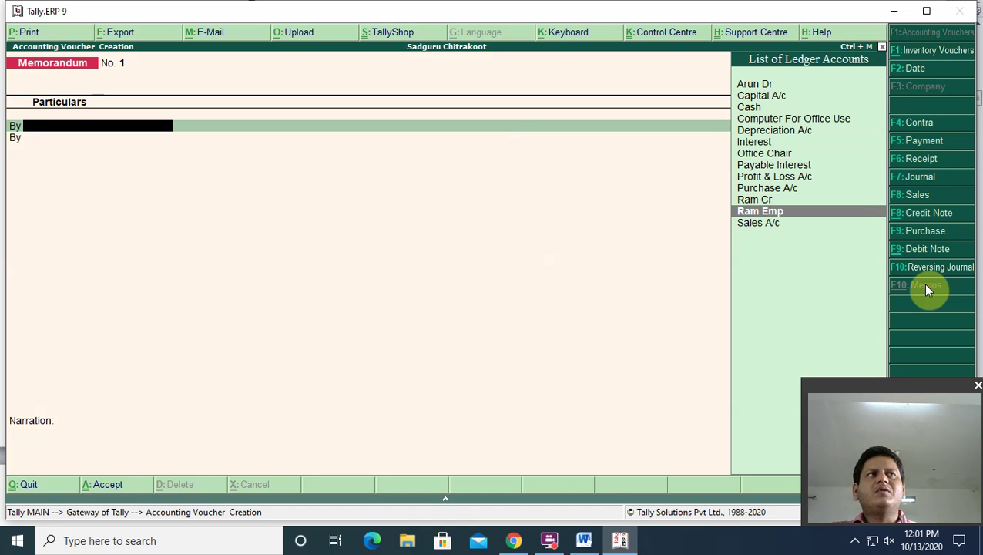
key(Return)
text(75000)
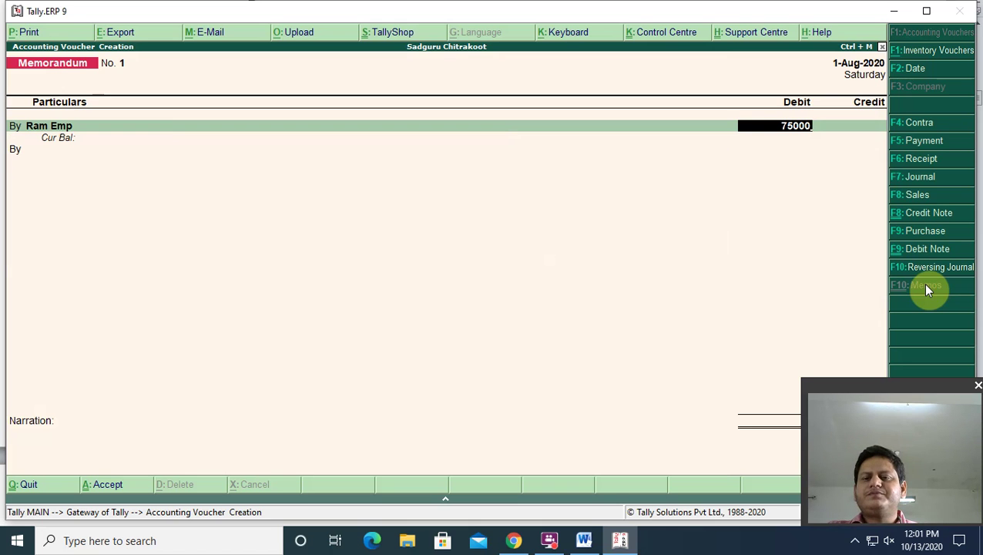
key(BackSpace)
key(Return)
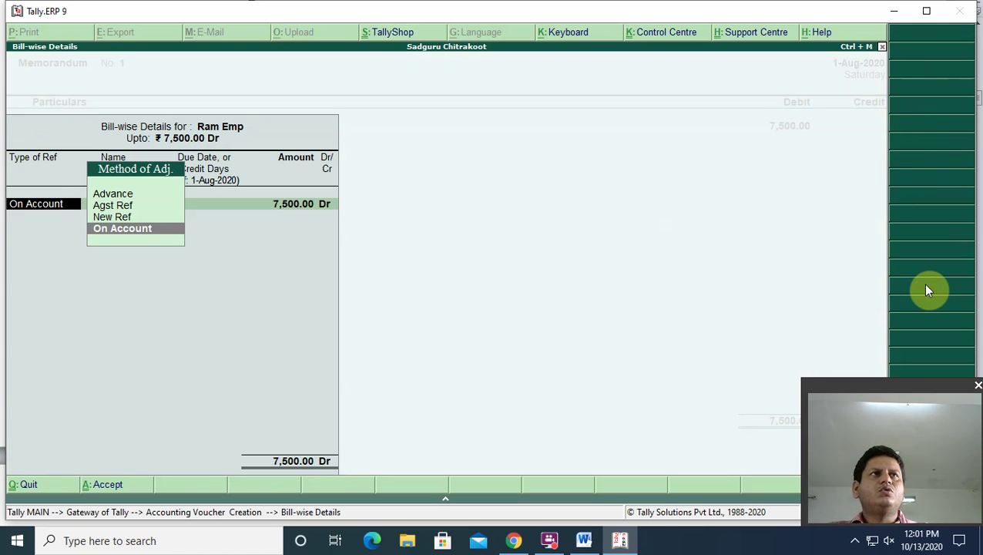
Step: Set the bill-wise details of the 7,500 debit to an Advance with reference name 5
key(Up)
key(Up)
key(Up)
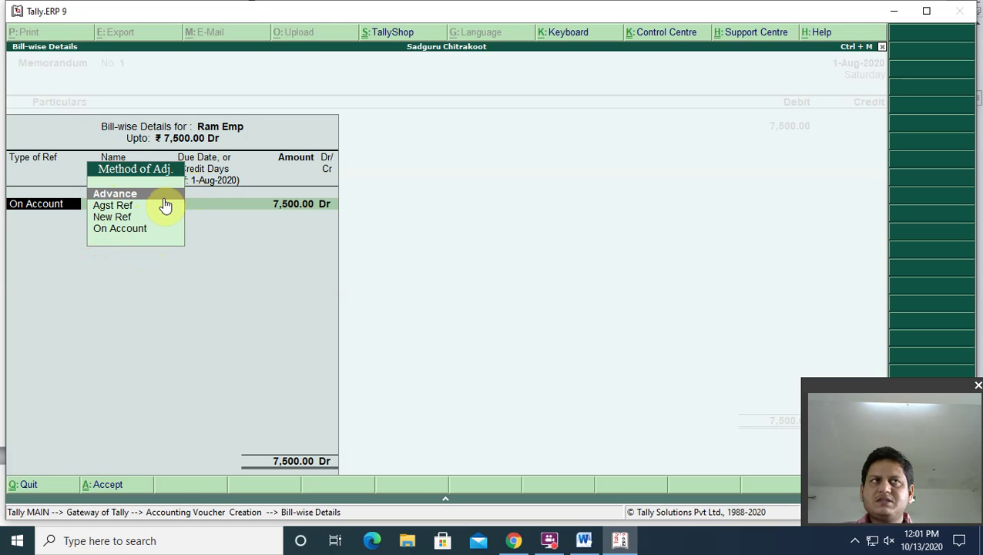
click(132, 207)
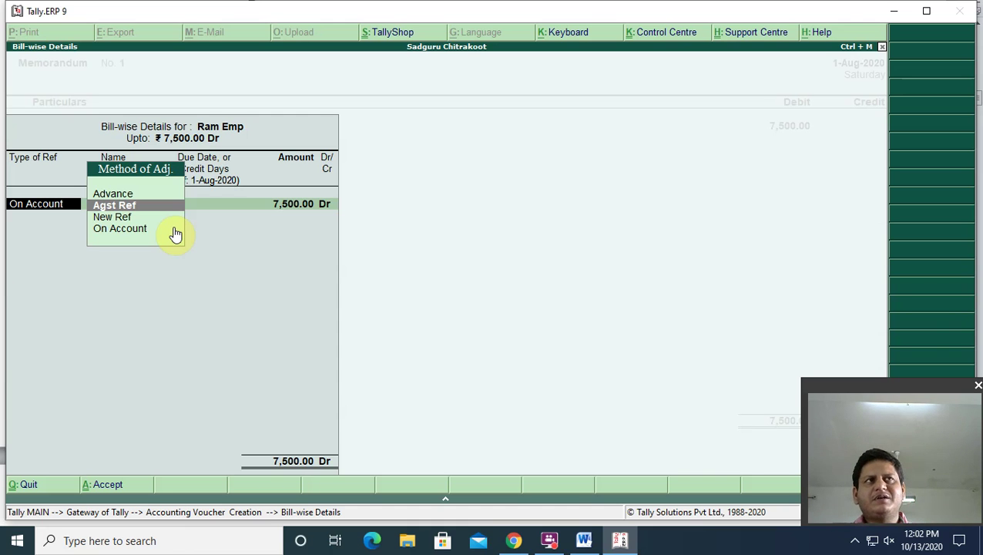
key(Up)
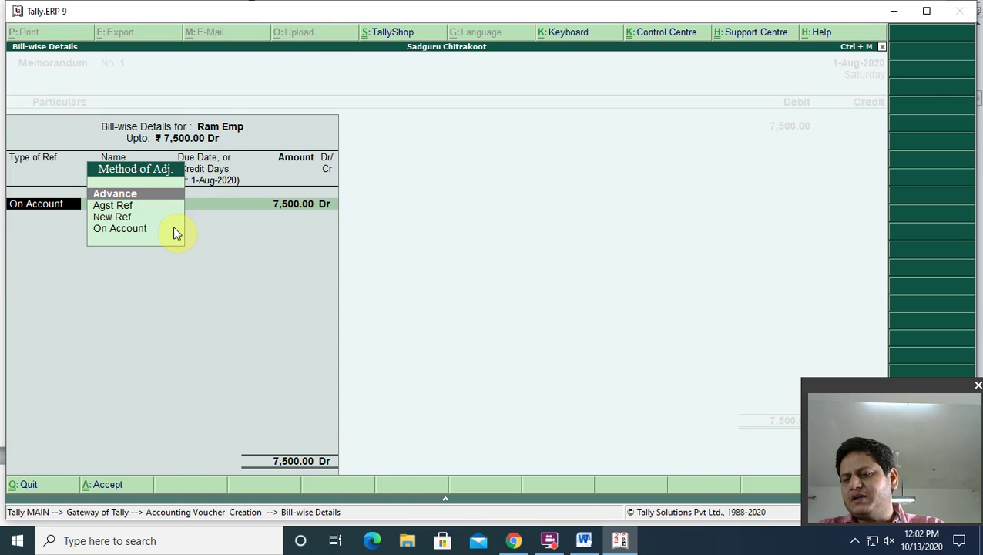
key(Return)
key(Return)
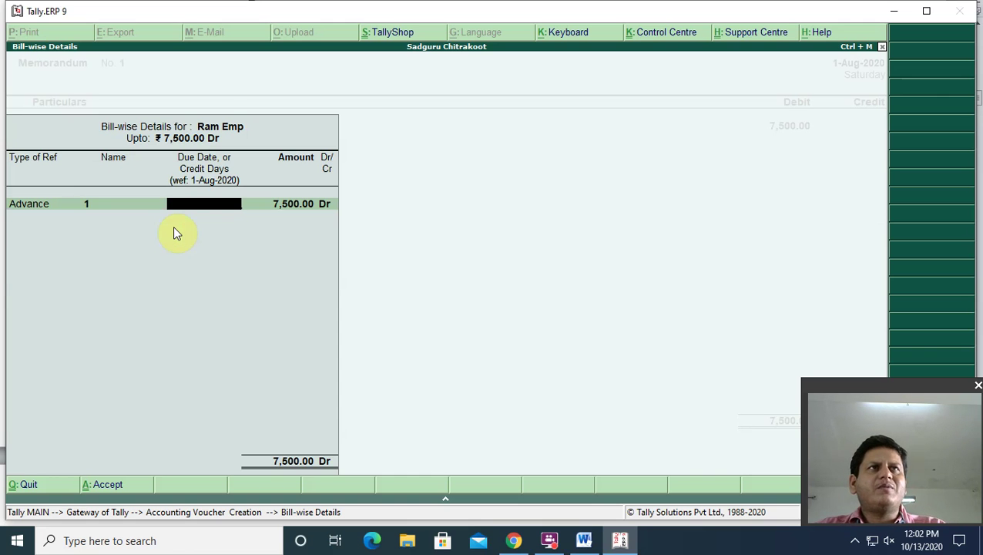
key(BackSpace)
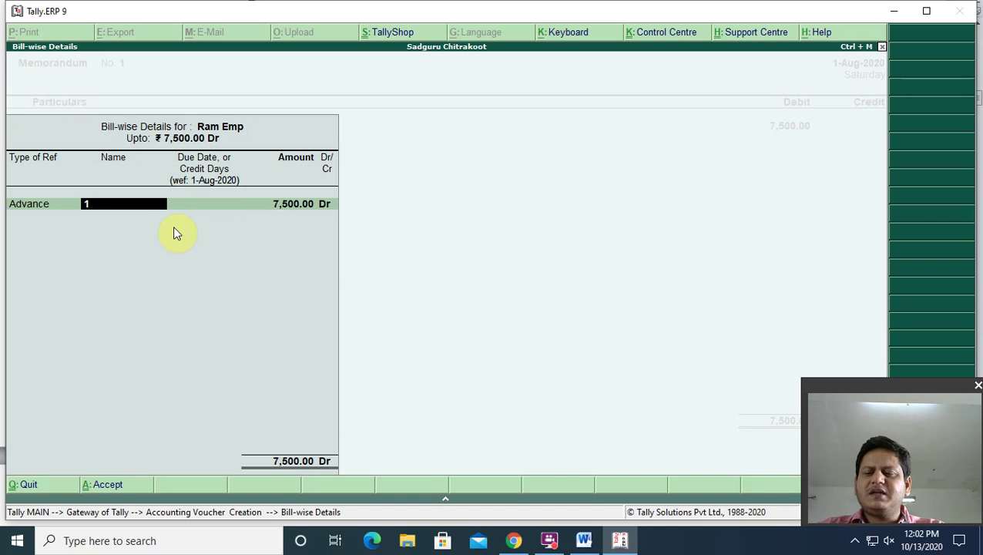
text(5)
key(Return)
key(Return)
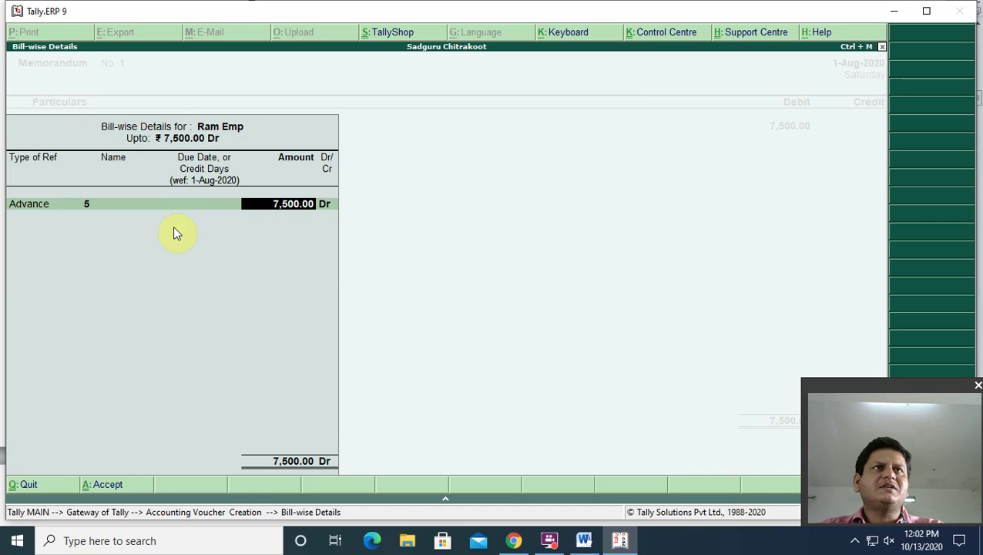
key(Return)
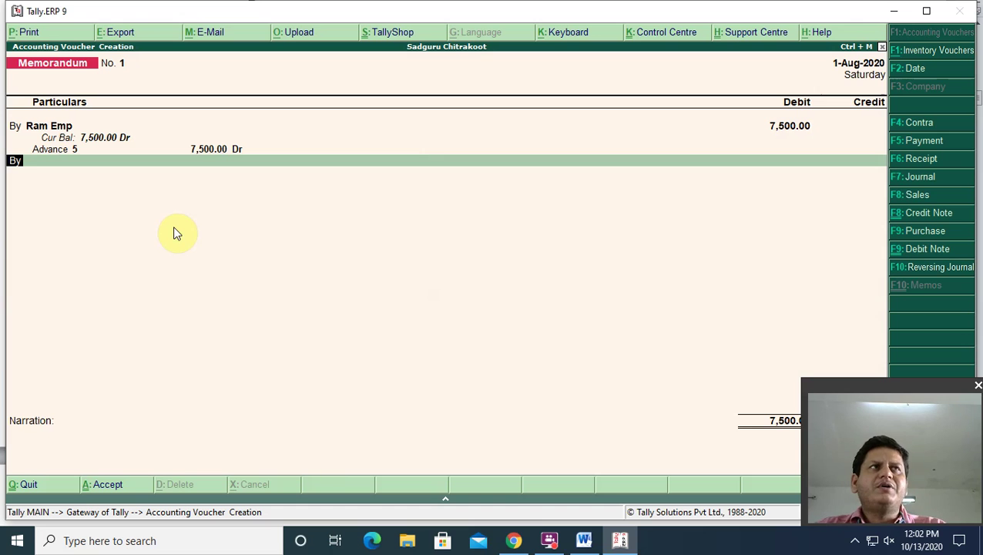
Step: Credit Cash with 7,500 and save the memorandum voucher
key(t)
key(Return)
key(Down)
key(Return)
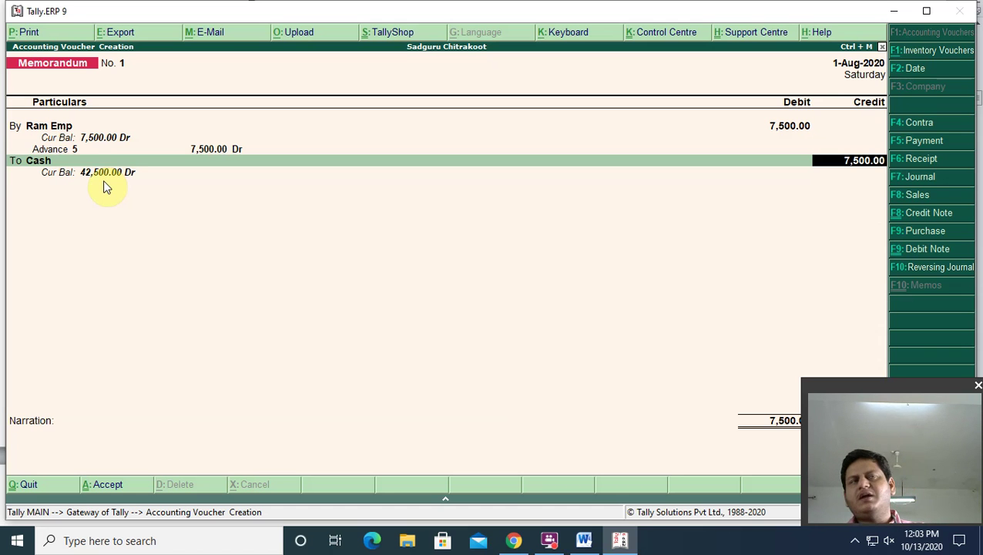
key(Return)
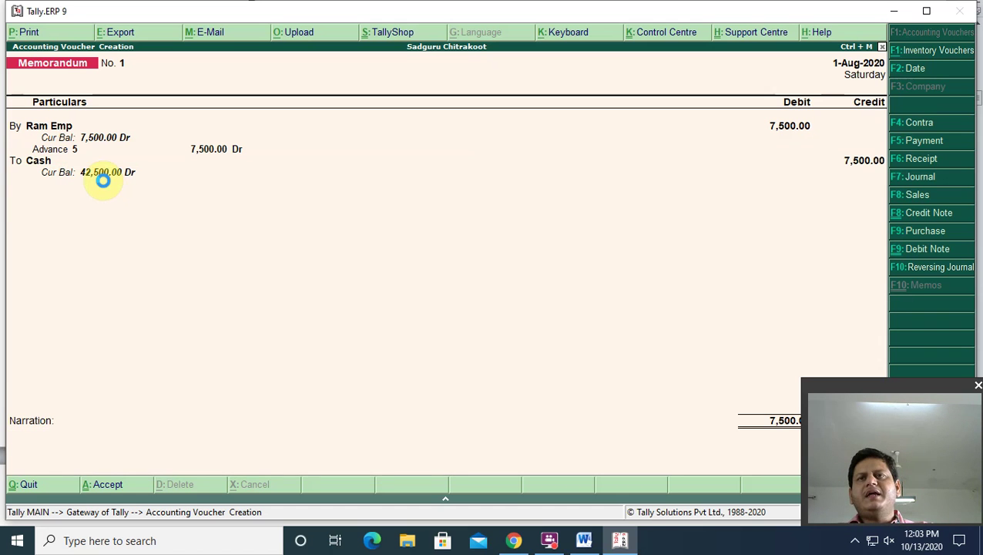
key(Return)
drag(918, 383, 120, 377)
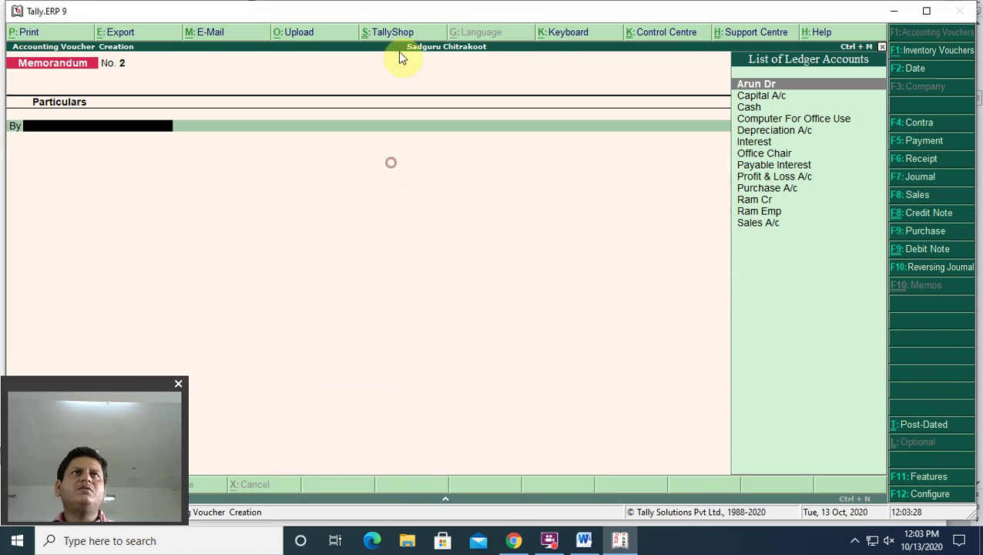
double_click(485, 6)
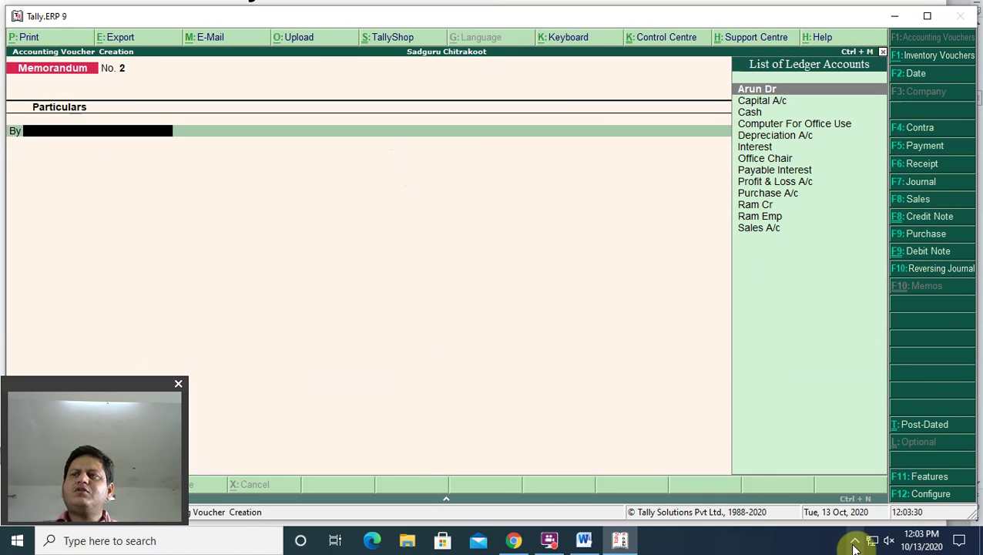
Step: Leave voucher entry and trace the Balance Sheet's Current Assets through Cash-in-Hand to the Cash ledger's monthly summary
key(Escape)
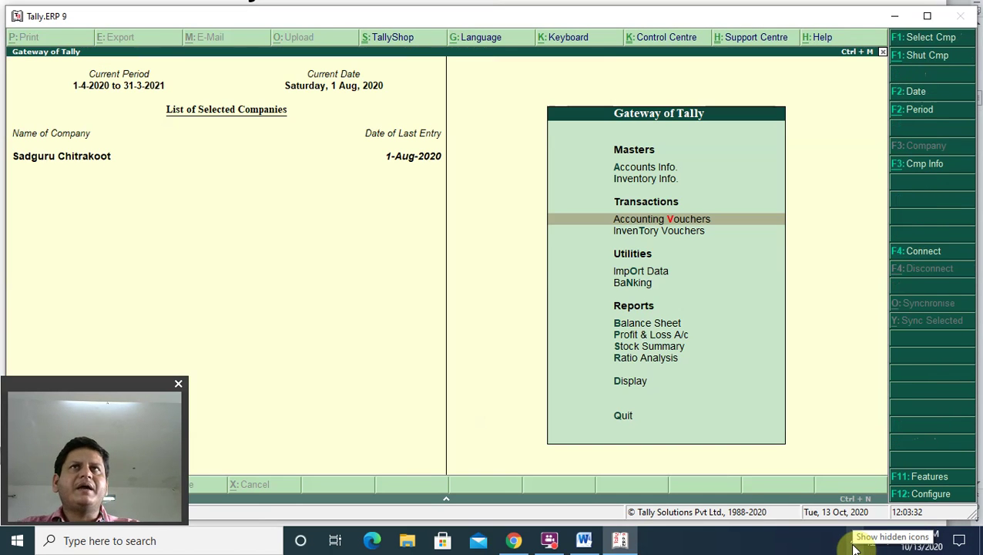
key(b)
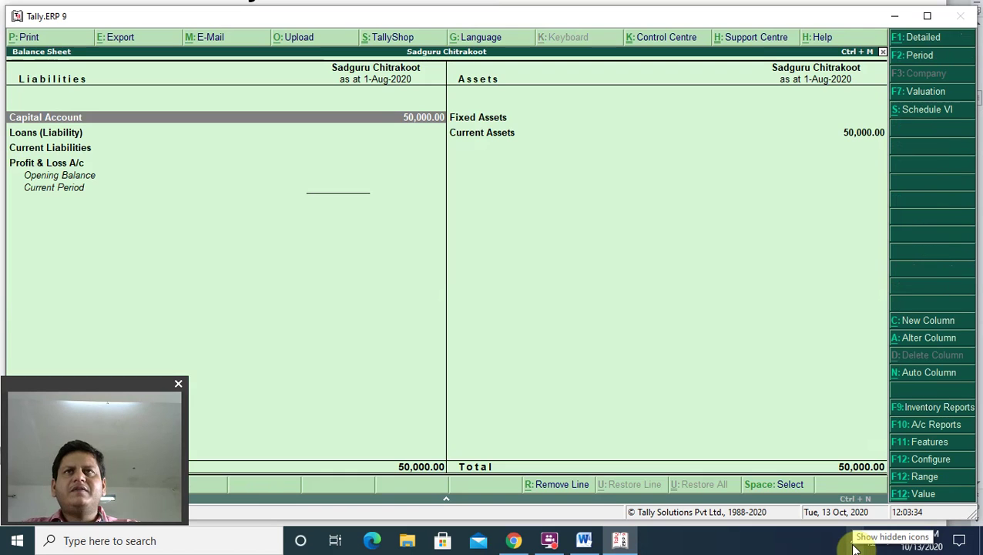
key(Right)
key(Down)
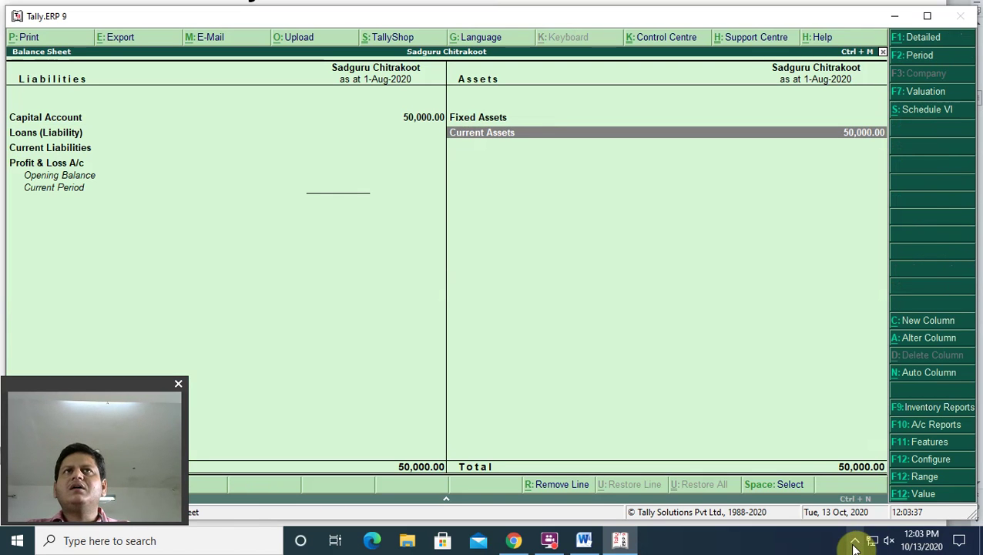
key(Return)
key(Down)
key(Return)
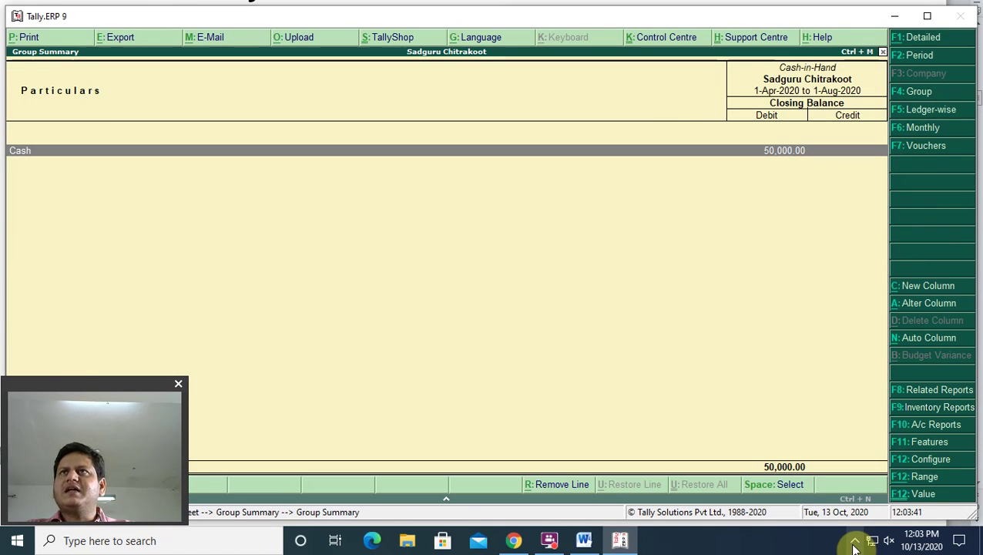
key(Return)
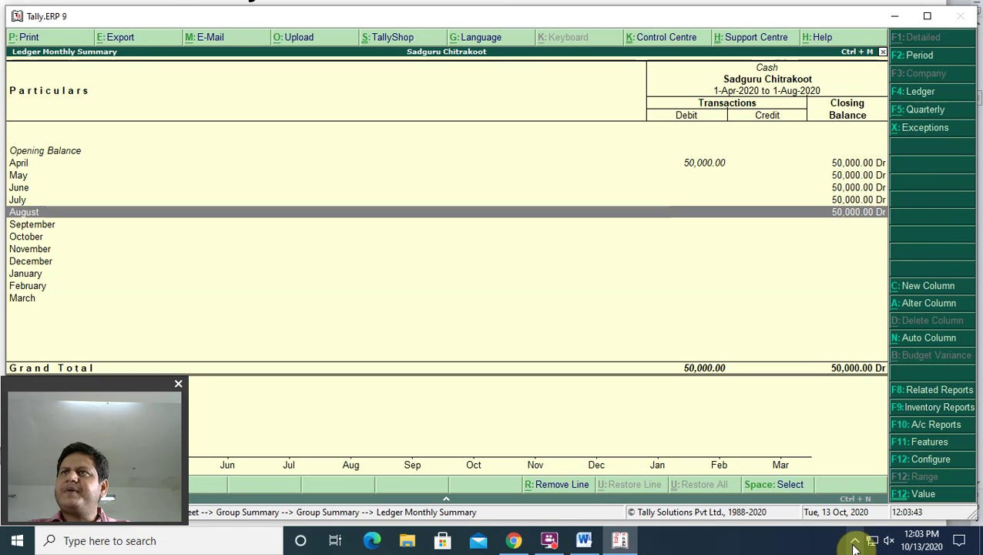
key(Escape)
key(Escape)
key(Escape)
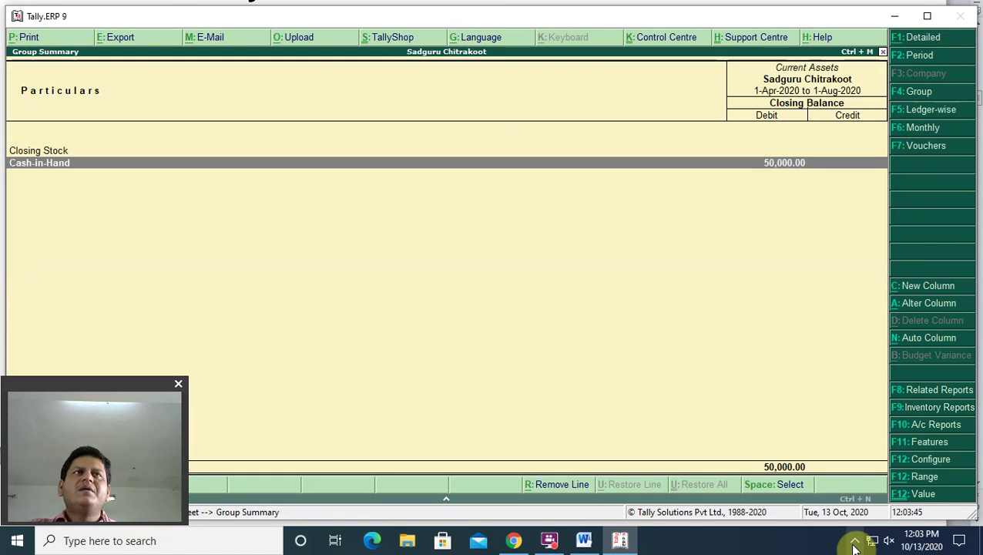
key(Up)
key(Return)
key(Escape)
key(Escape)
Step: Check the Day Book in the display reports for the memorandum voucher
key(Down)
key(Down)
key(Down)
key(Down)
key(Return)
key(Down)
key(Return)
key(Escape)
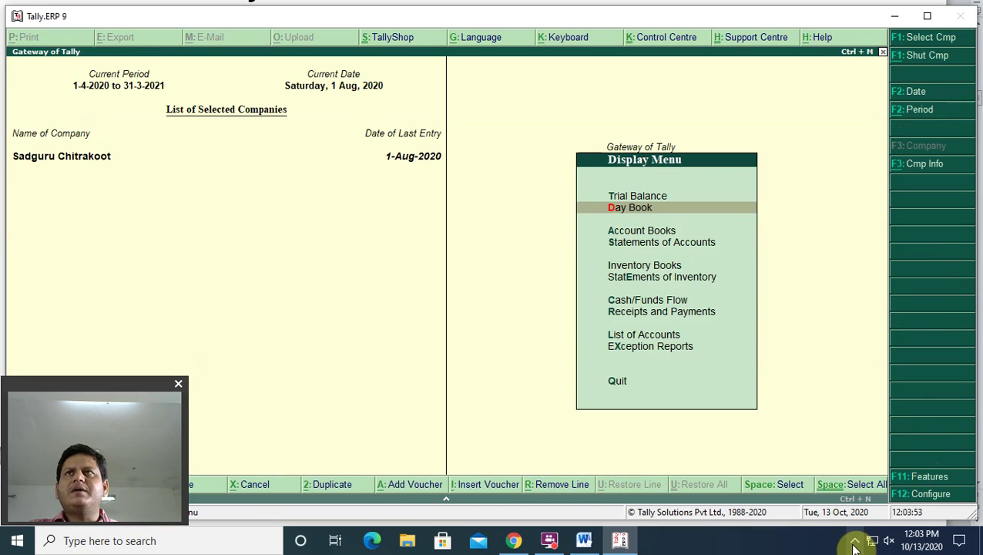
key(Return)
key(Escape)
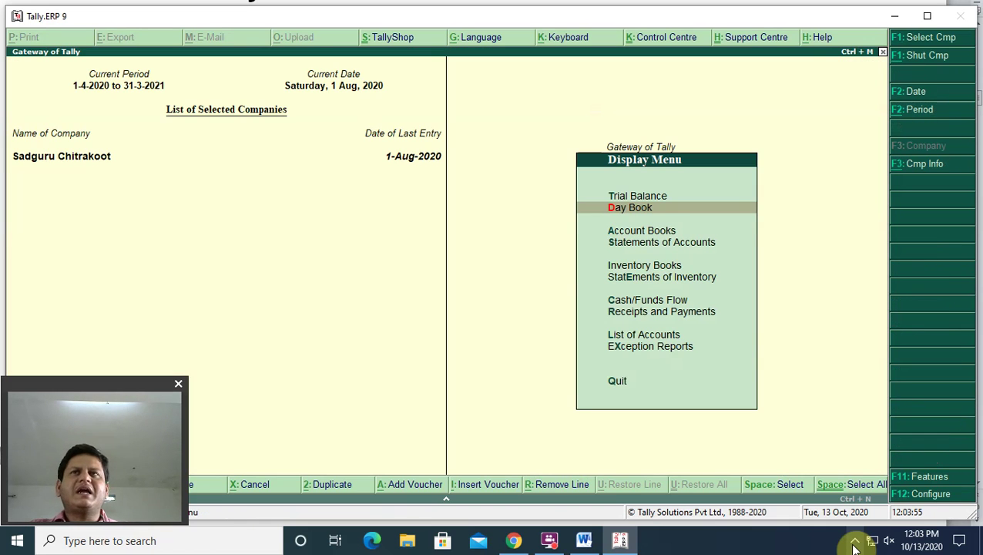
Step: View the employee ledger's vouchers in the Account Books and return to the display reports
key(Down)
key(Return)
key(Down)
key(Down)
key(Up)
key(Return)
key(Down)
key(Down)
key(Down)
key(Down)
key(Down)
key(Down)
key(Down)
key(Down)
key(Down)
key(Down)
key(Down)
key(Down)
key(Up)
key(Return)
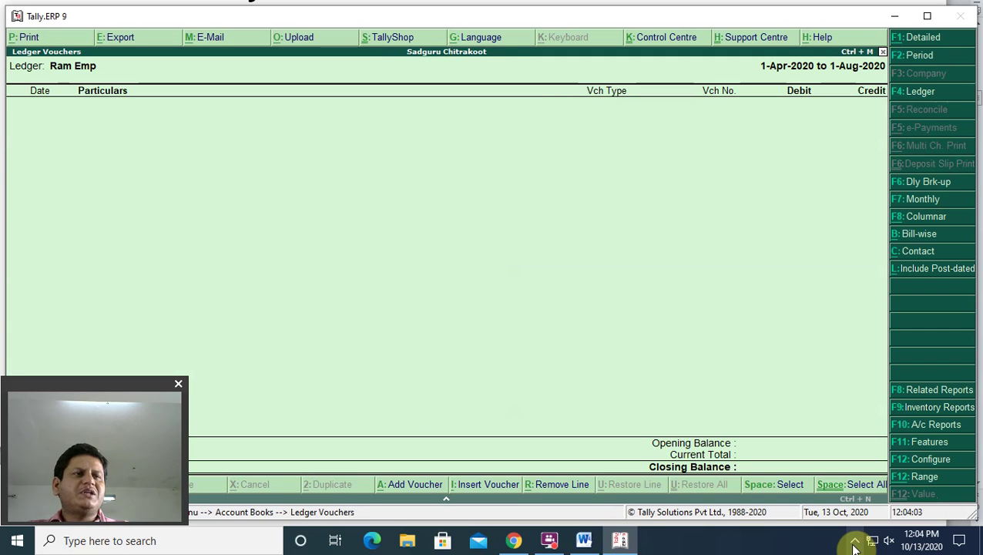
key(Escape)
key(Escape)
key(Escape)
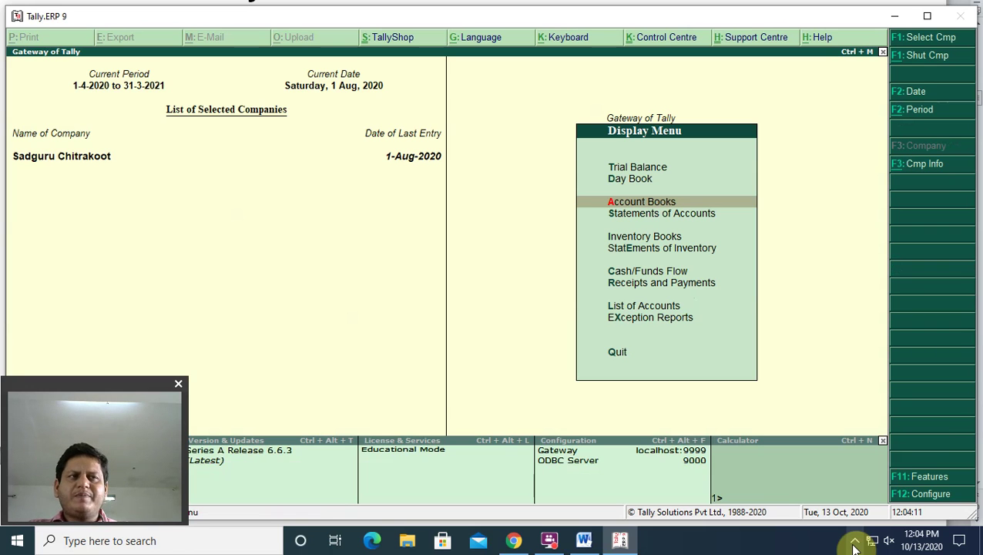
Step: Open the Memorandum Vouchers register from the exception reports
key(Down)
key(Down)
key(Down)
key(Down)
key(Down)
key(Down)
key(Down)
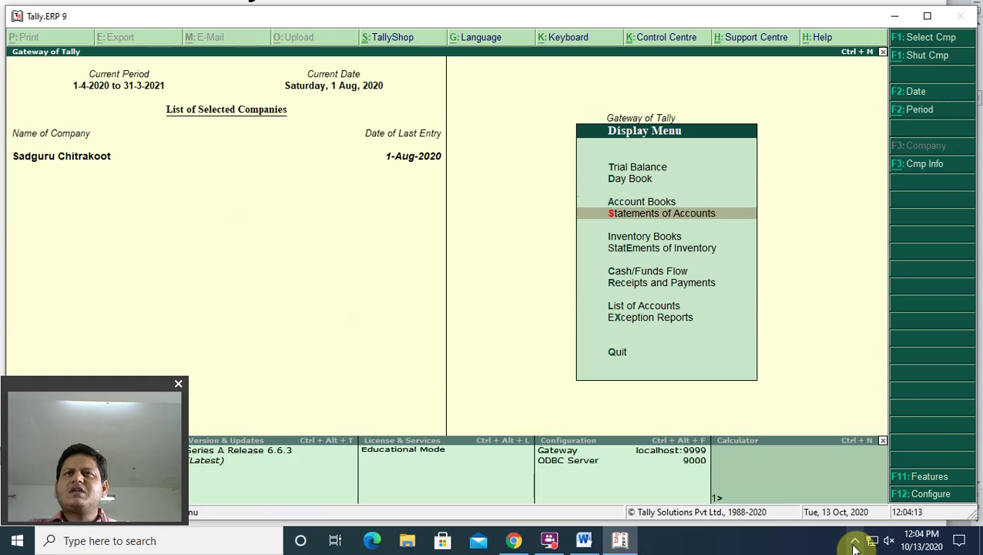
key(Return)
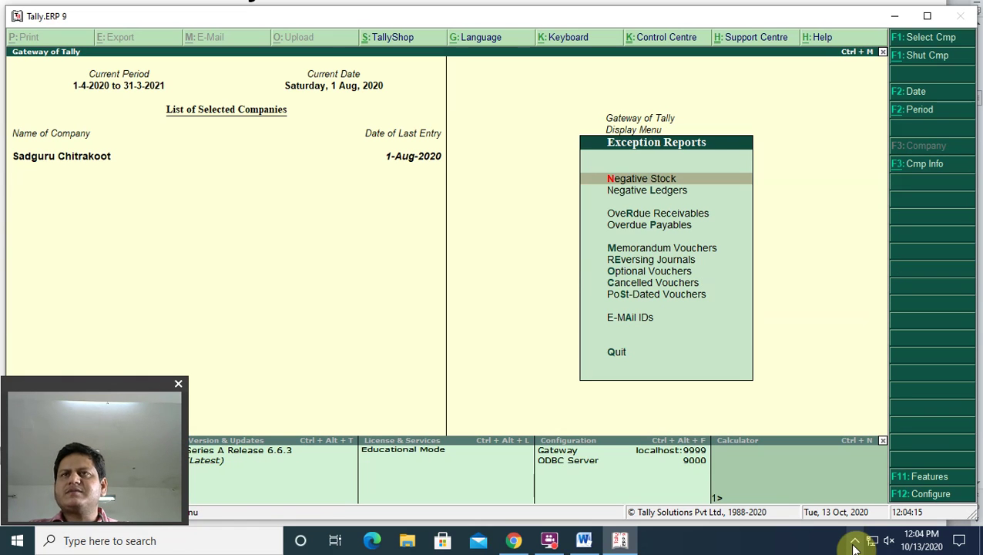
key(Down)
key(Down)
key(Down)
key(Down)
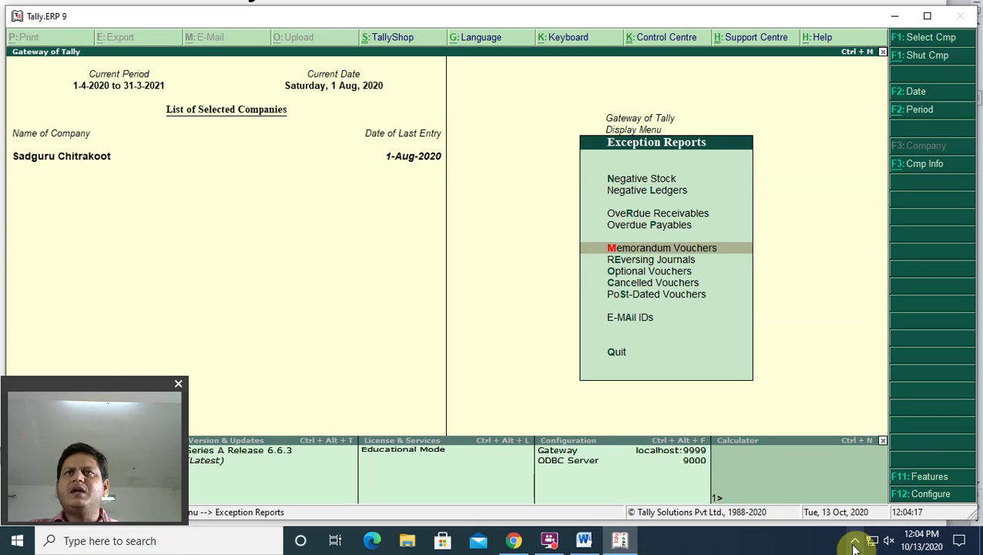
key(Return)
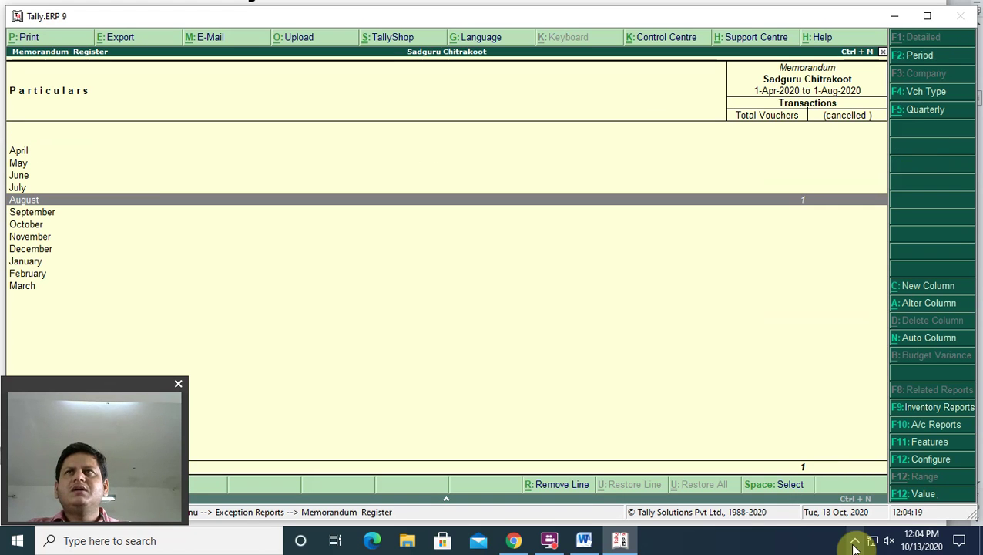
Step: Inspect the employee's memorandum voucher in the August register and return to the voucher list
key(Return)
key(Return)
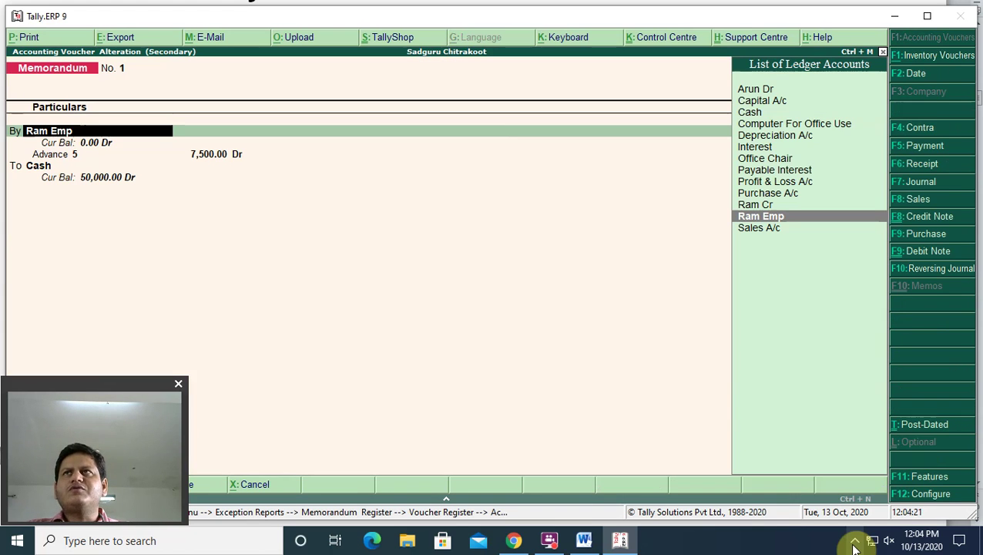
key(Escape)
key(Return)
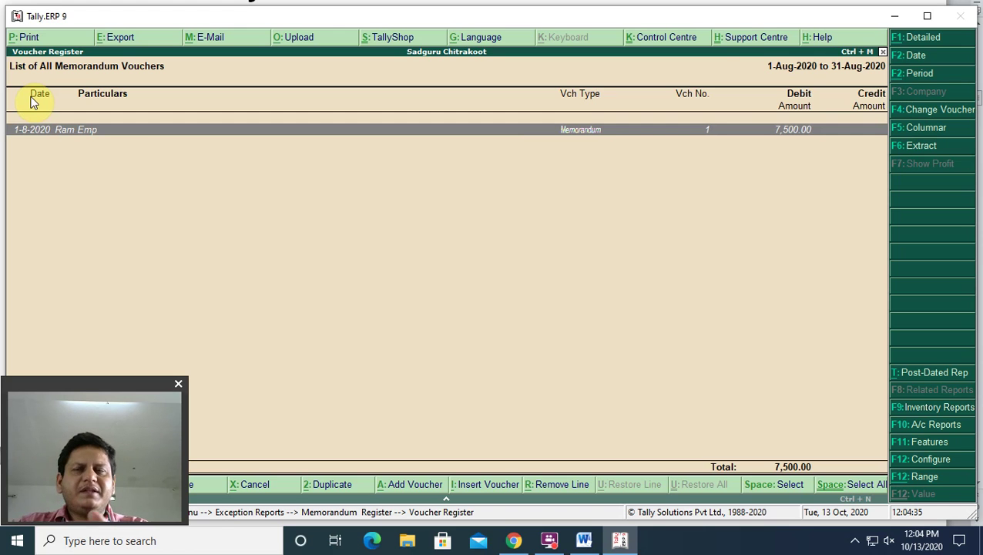
Step: Leave the memorandum voucher list and exception reports and return to the Gateway of Tally
key(Escape)
key(Escape)
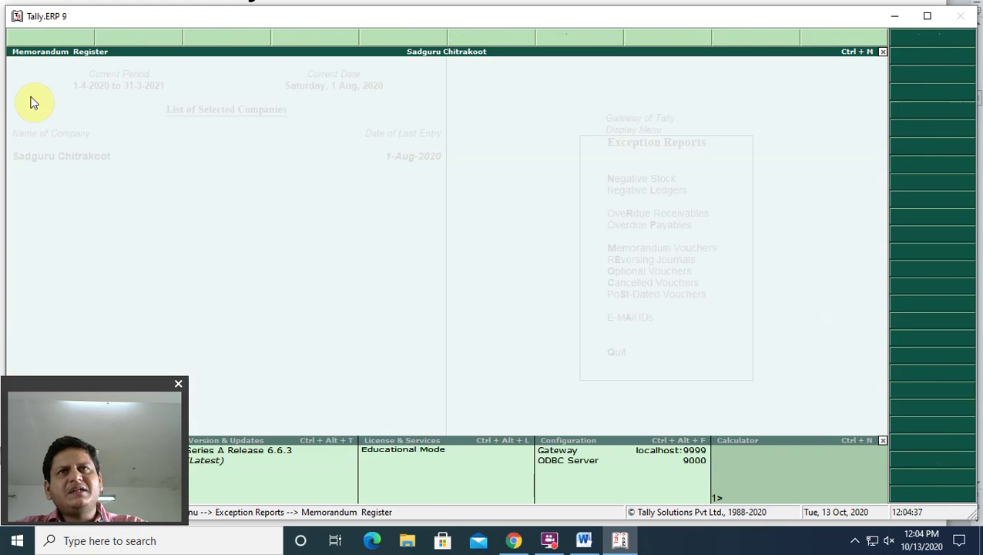
key(Escape)
key(Escape)
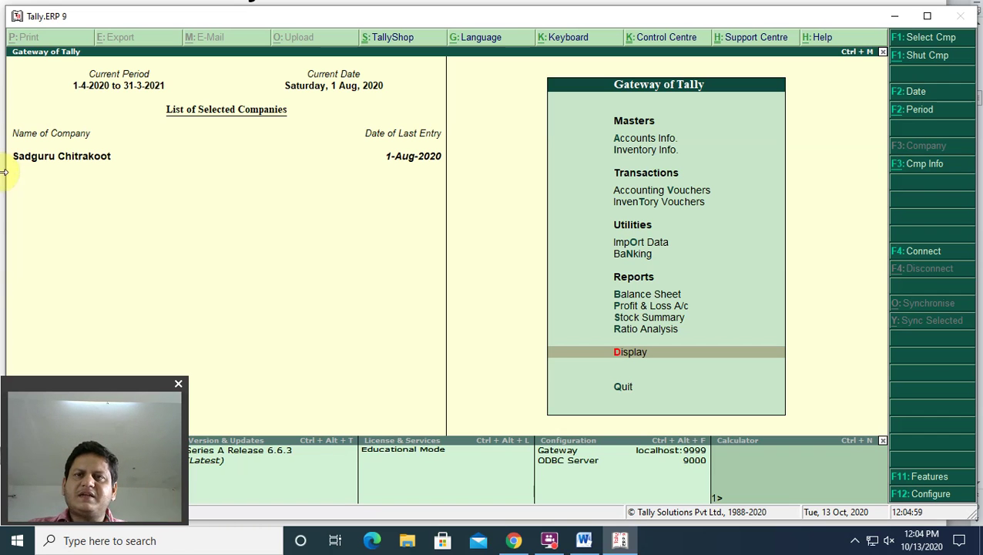
Step: Switch to the Word notes, colour "for Travelling-7500/-" red and mark the received bill amount 5000
click(583, 540)
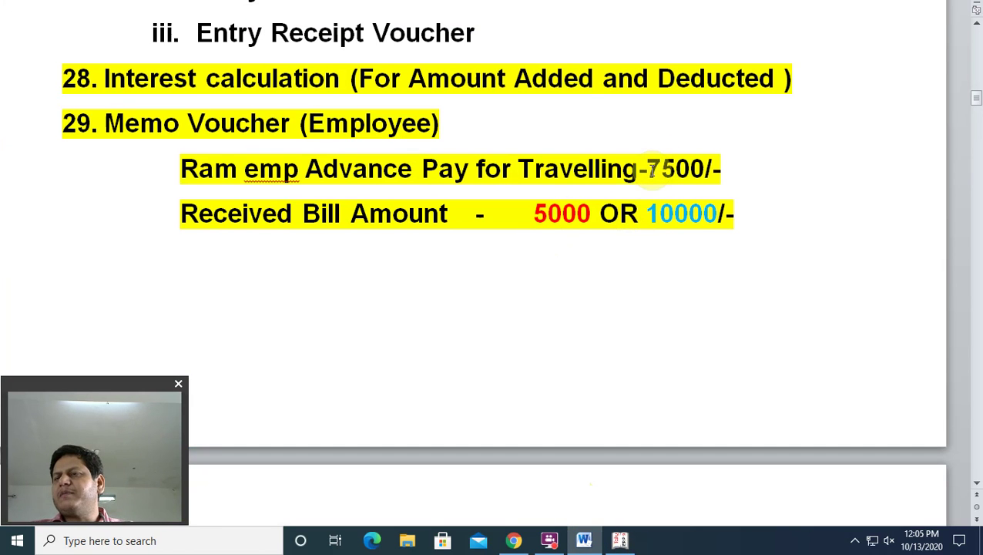
click(544, 169)
drag(508, 168, 767, 152)
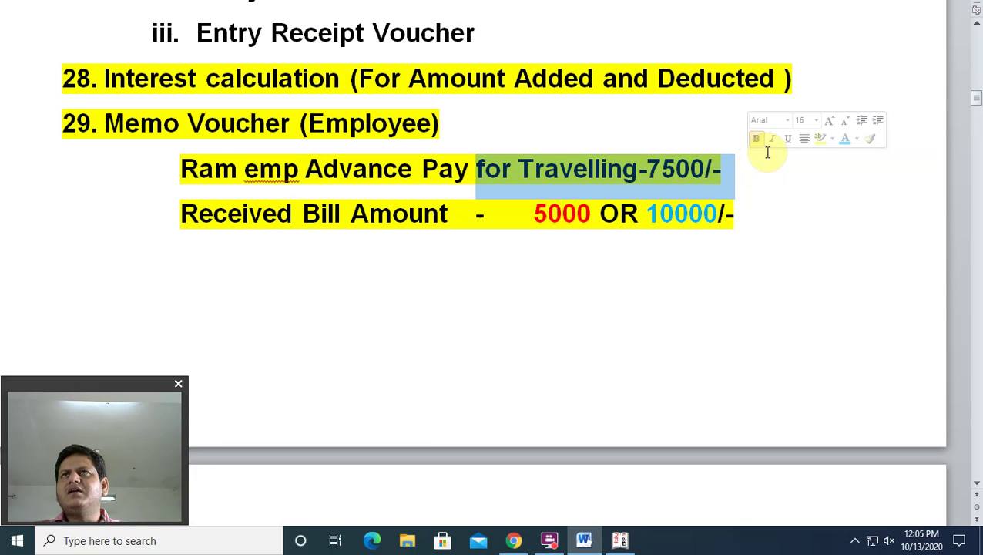
click(855, 139)
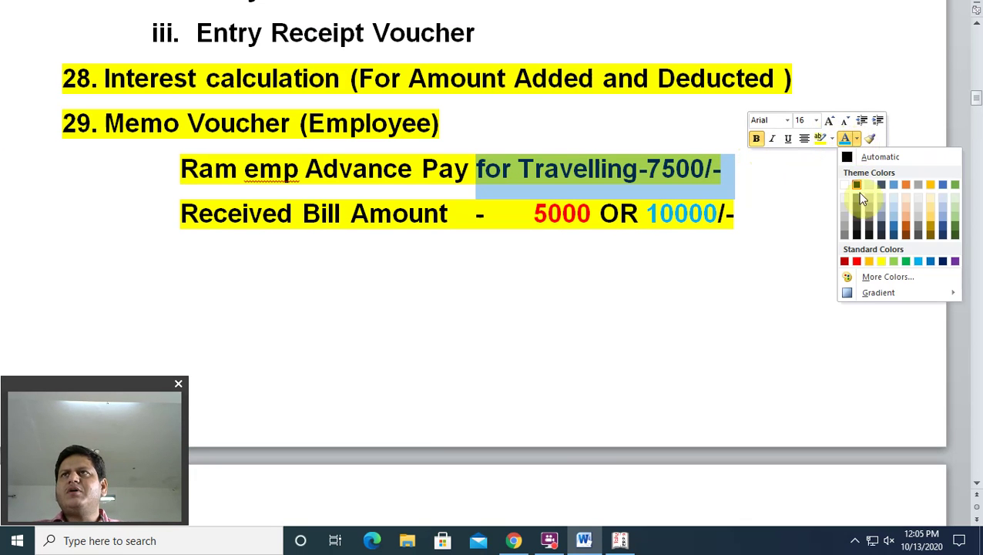
click(857, 262)
click(773, 180)
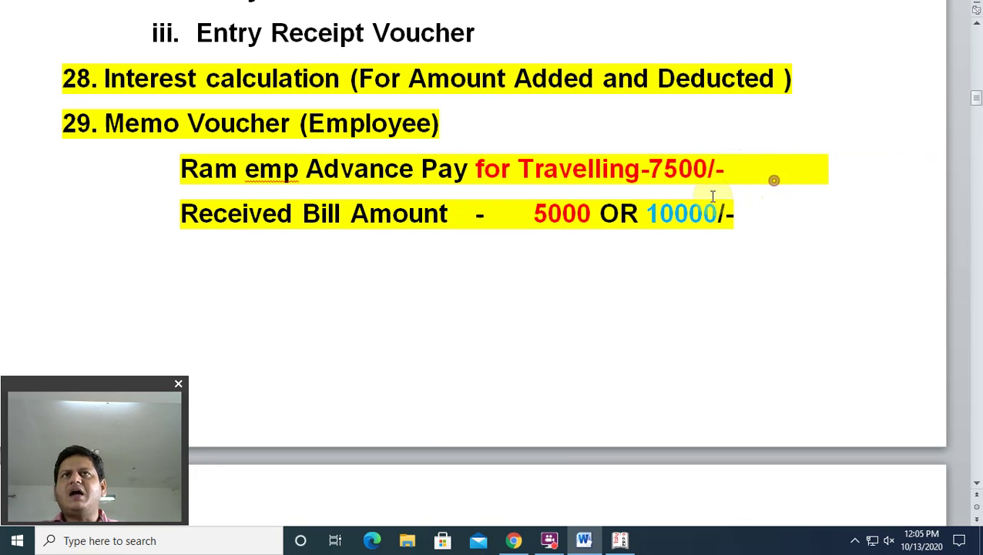
click(584, 213)
drag(584, 213, 533, 214)
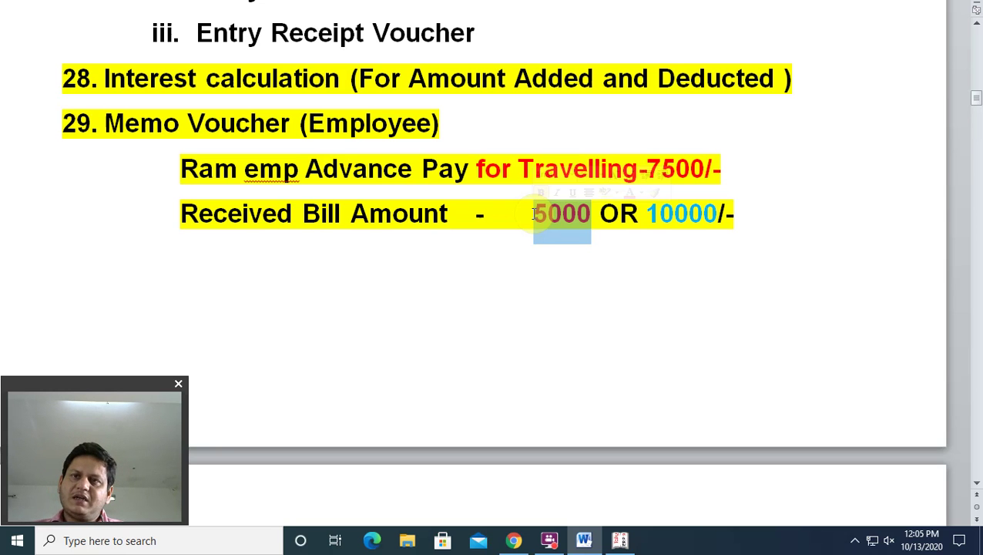
Step: Switch back to Tally.ERP 9, open the employee's memorandum voucher from the Day Book and convert it to a Payment voucher
click(624, 542)
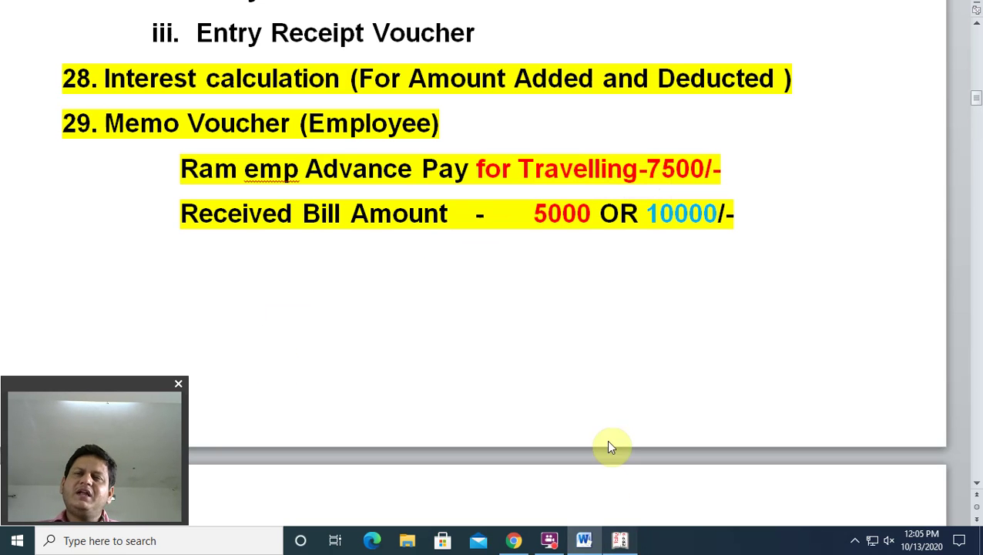
key(Return)
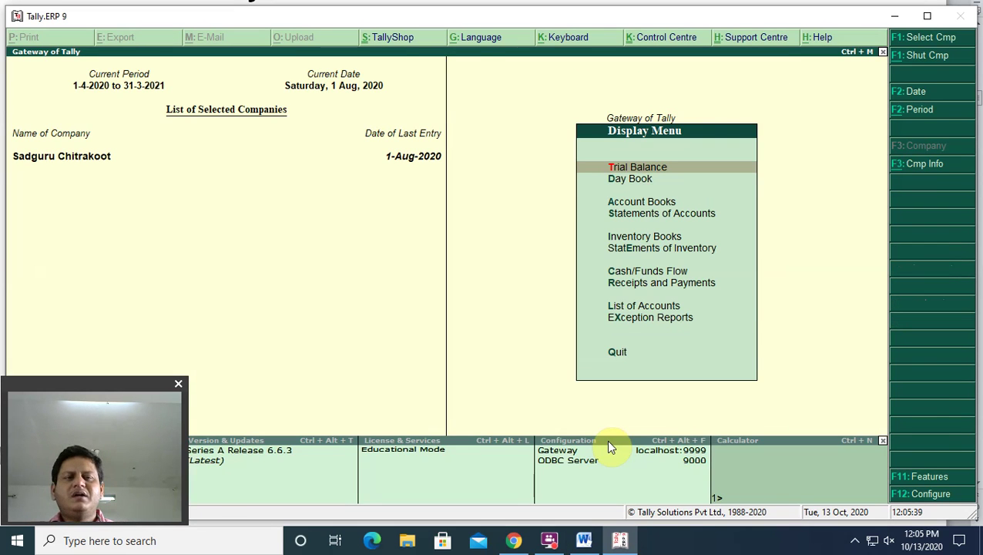
key(d)
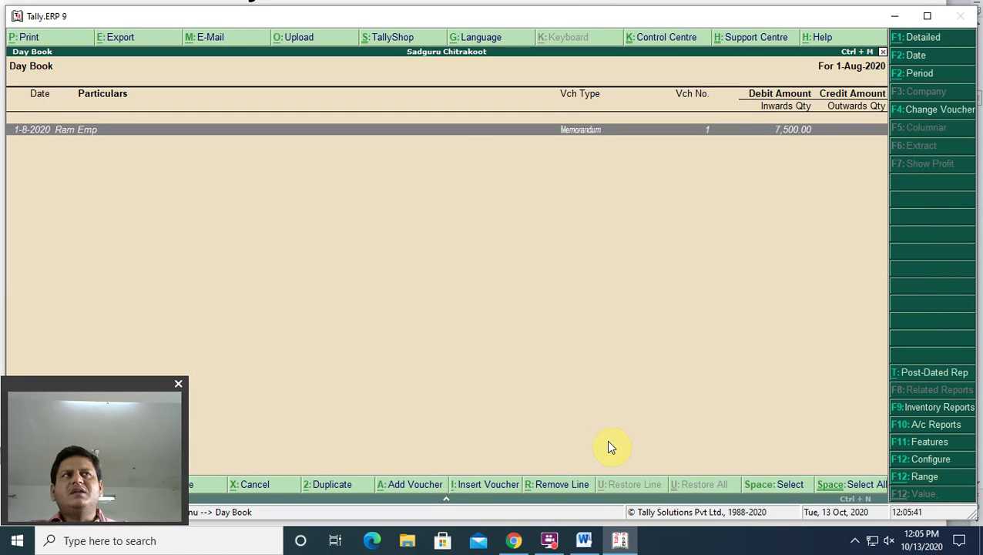
key(Return)
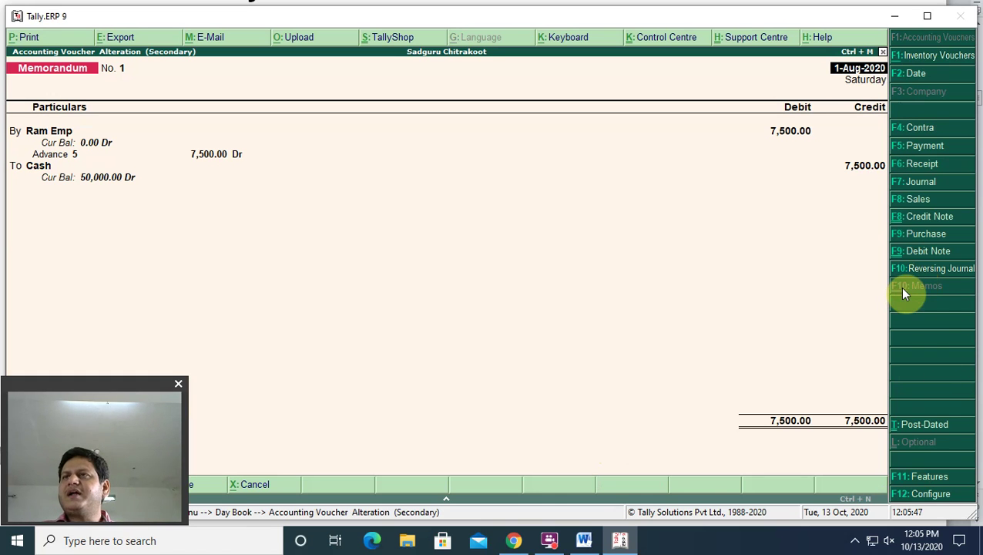
click(920, 147)
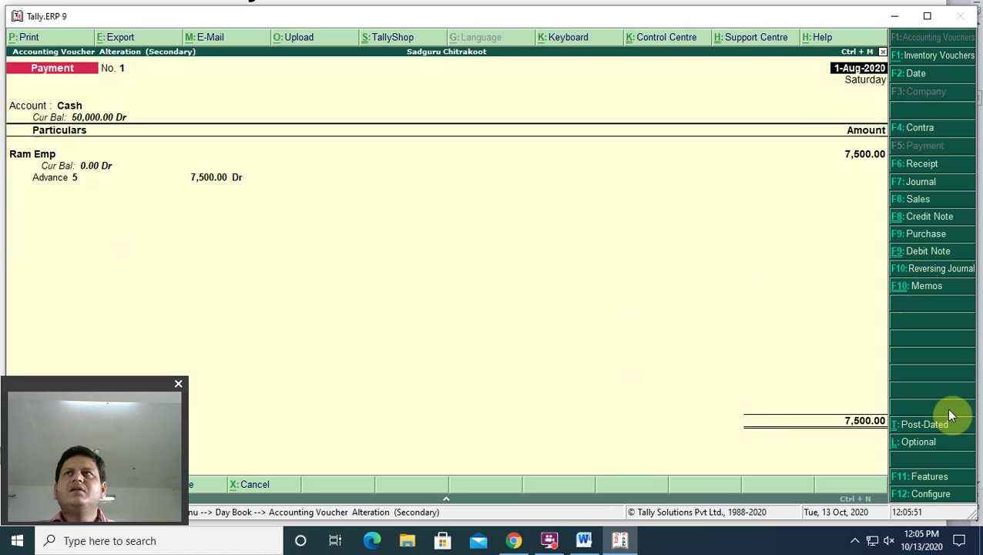
Step: Set the employee's amount in the payment voucher to 5,000
key(Return)
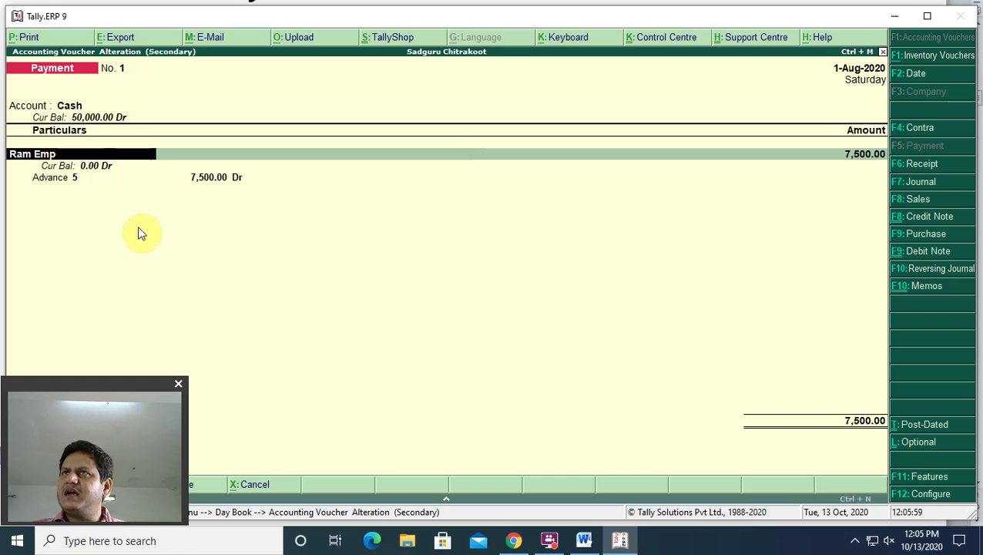
key(Return)
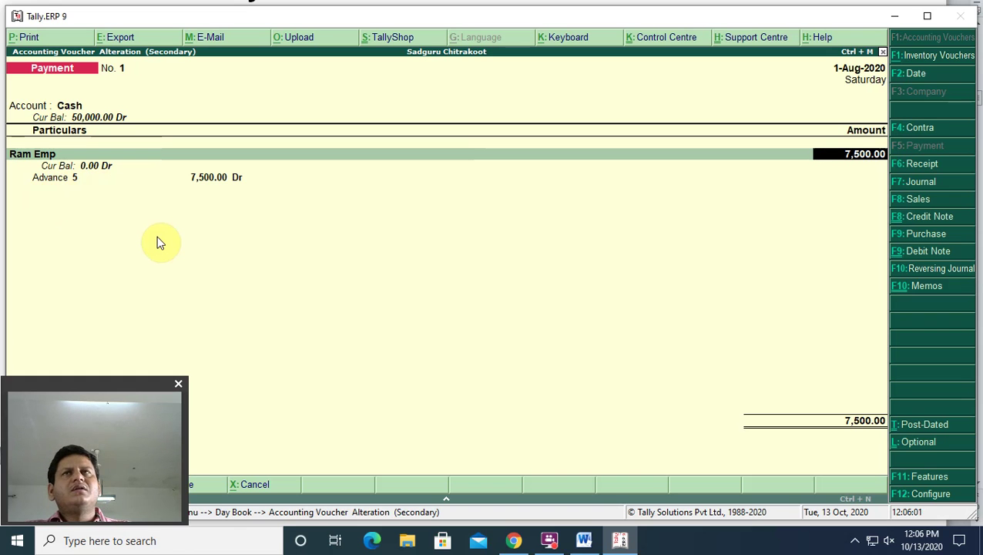
text(5000)
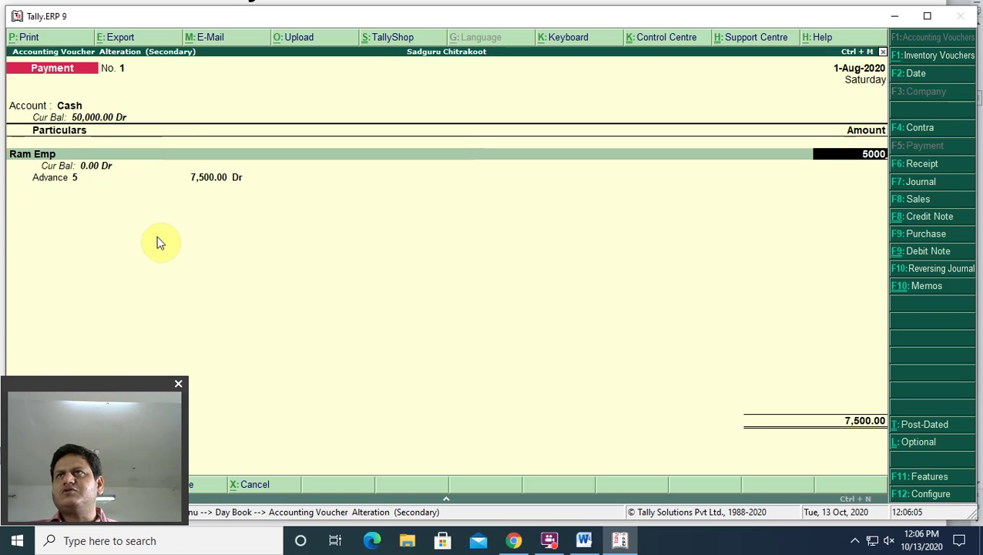
key(Return)
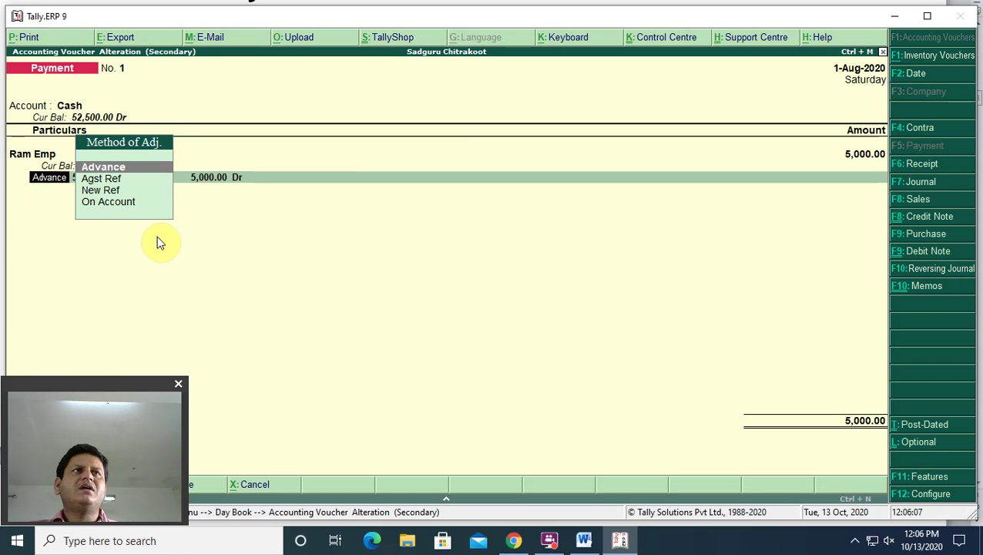
Step: Set the bill adjustment to Agst Ref 5 for 5,000 Dr and save the payment voucher
key(Down)
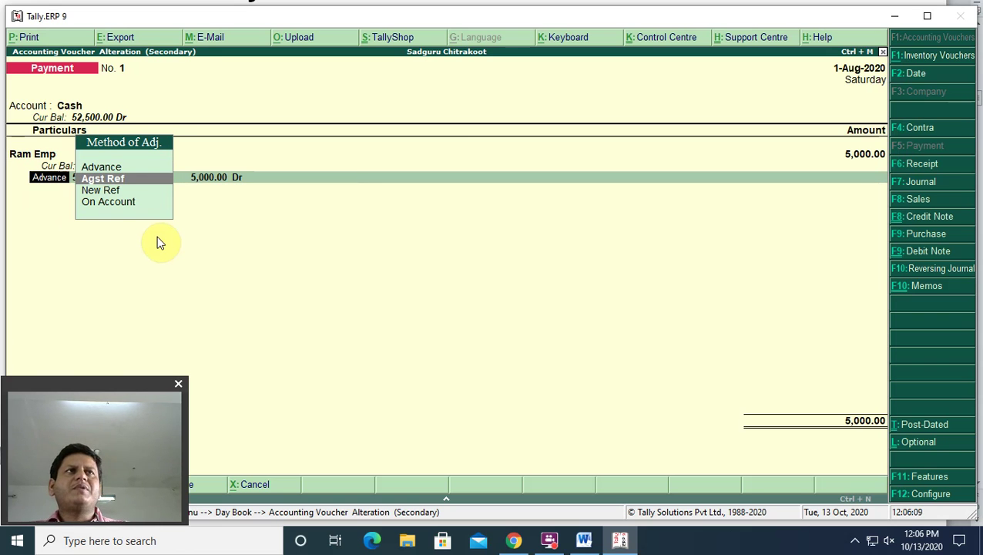
key(Return)
key(Return)
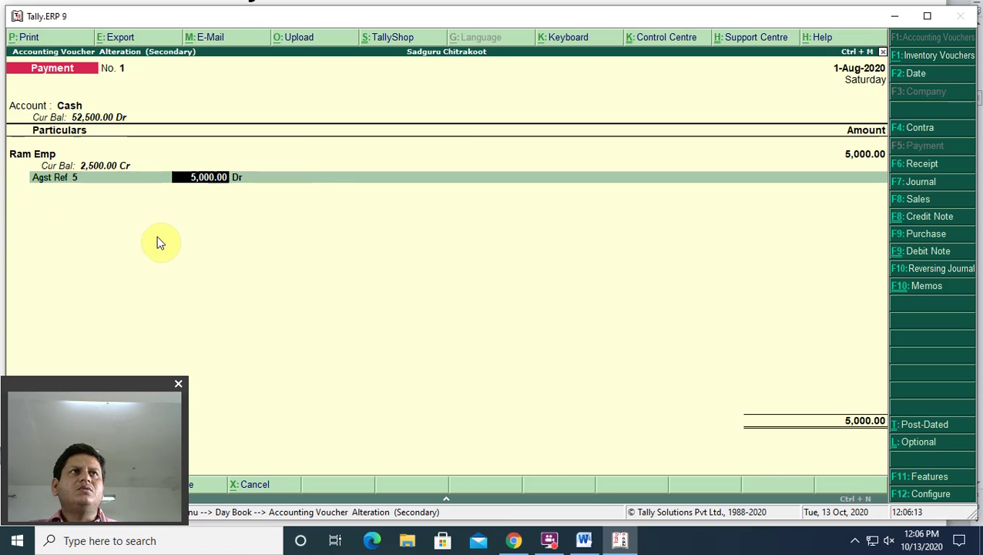
key(Return)
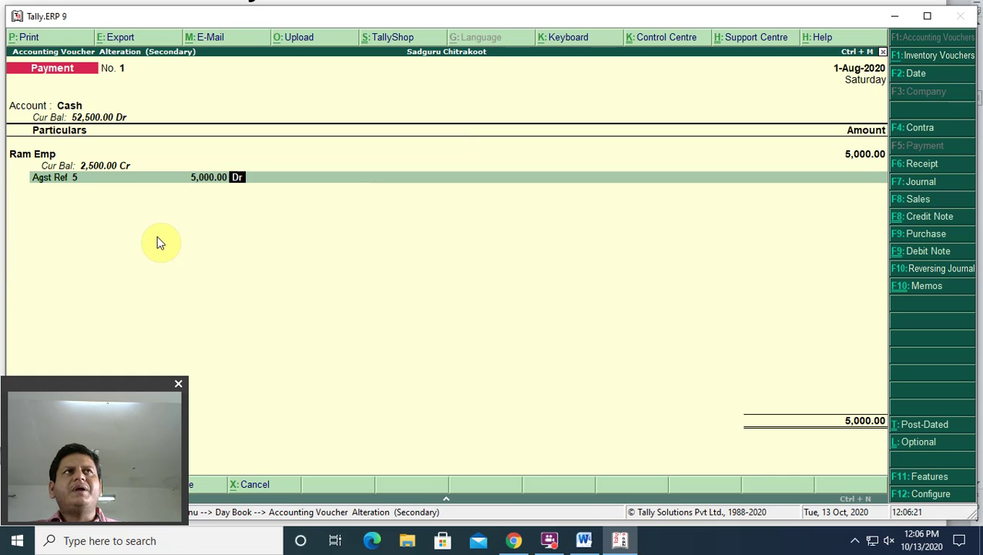
key(Return)
key(Return)
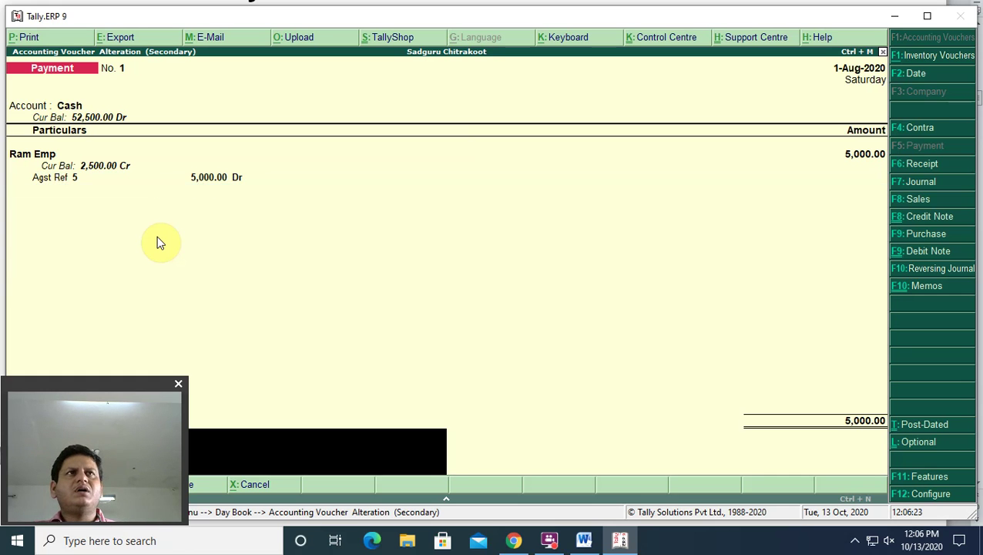
key(Return)
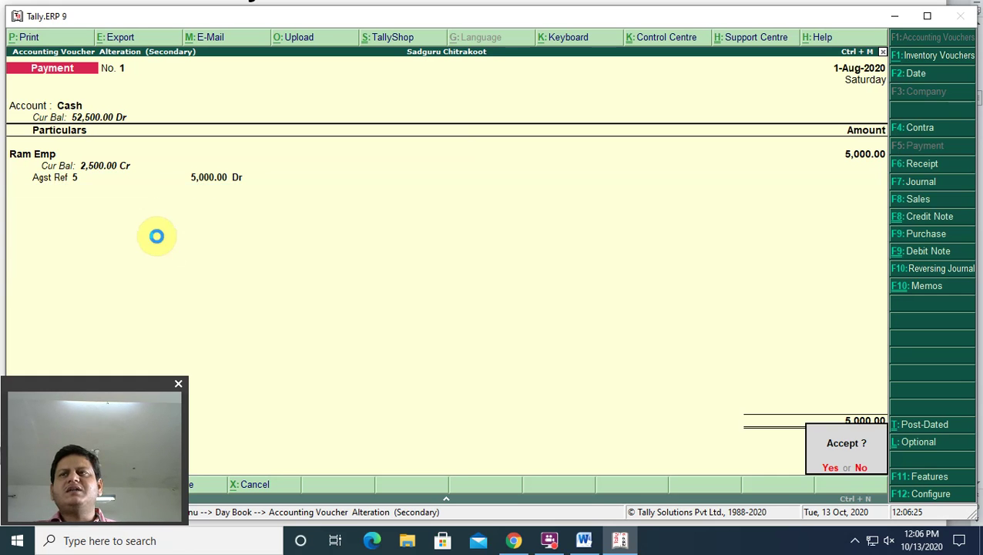
key(Return)
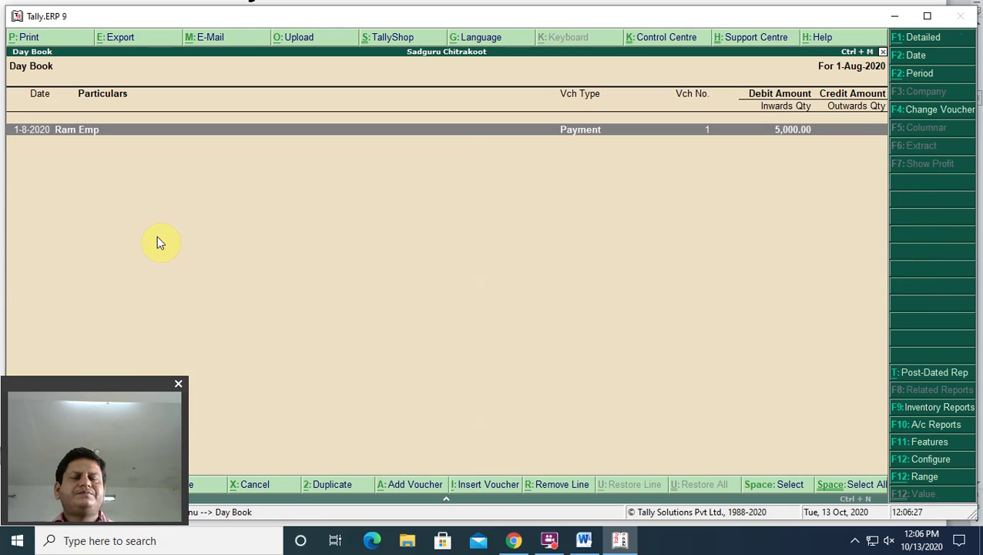
Step: Leave the Day Book, open the Balance Sheet and view the Current Assets group summary
key(Escape)
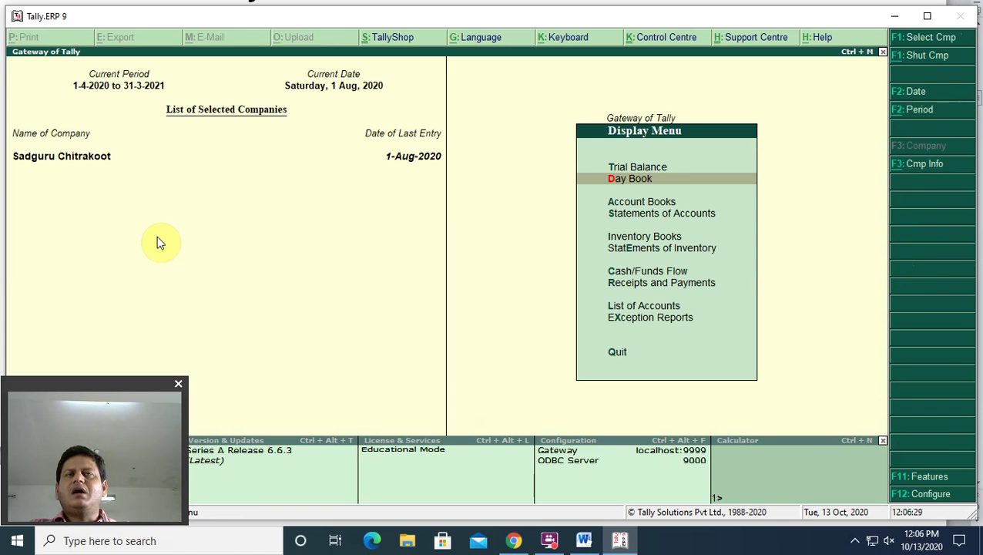
key(Escape)
key(Up)
key(Up)
key(Up)
key(Up)
key(Return)
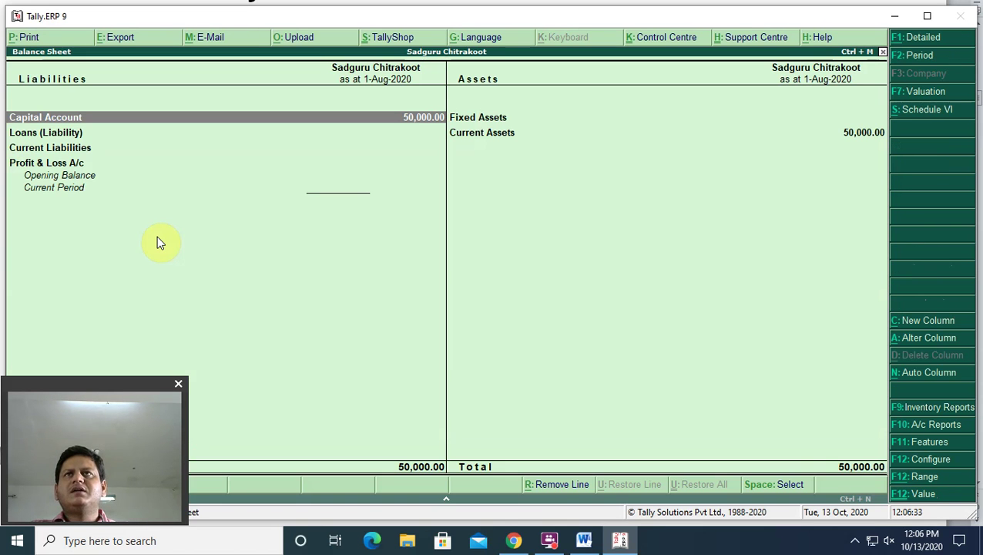
key(Right)
key(Down)
key(Return)
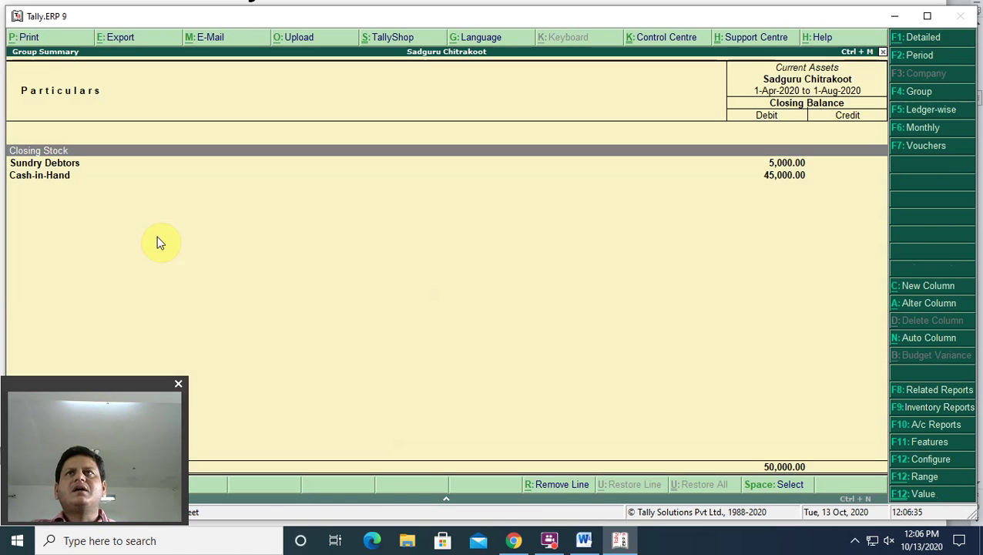
Step: View the Cash ledger's August vouchers under Cash-in-Hand and open the employee's payment voucher
key(Down)
key(Down)
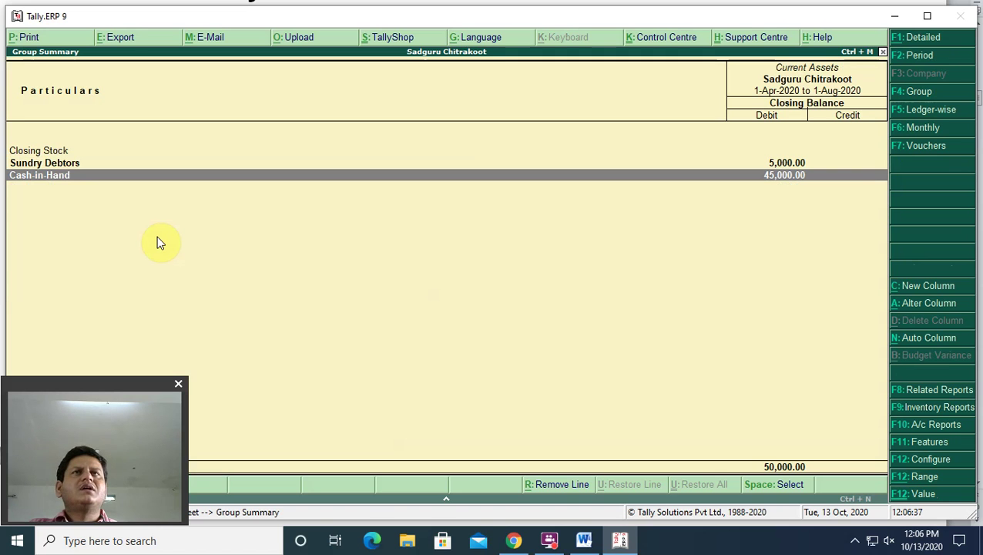
key(Return)
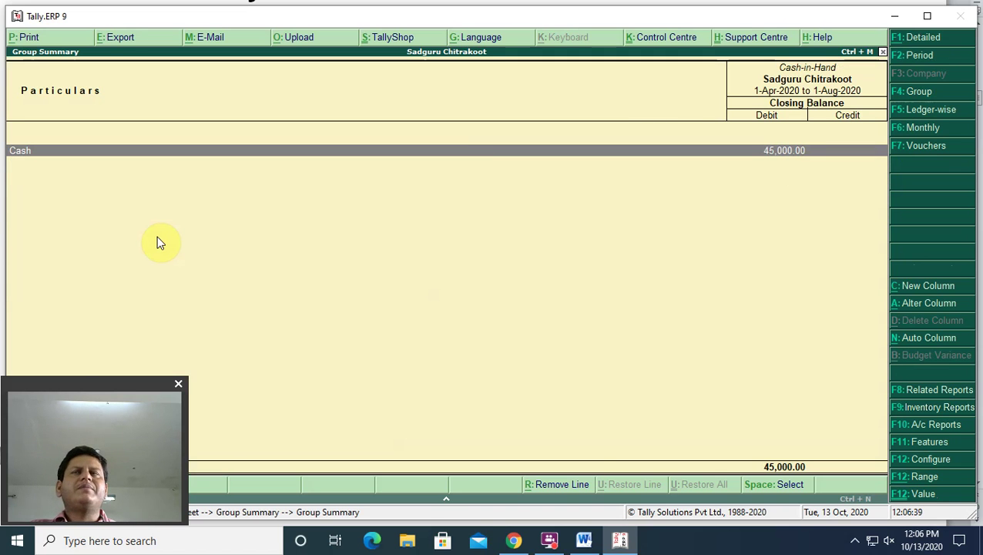
key(Return)
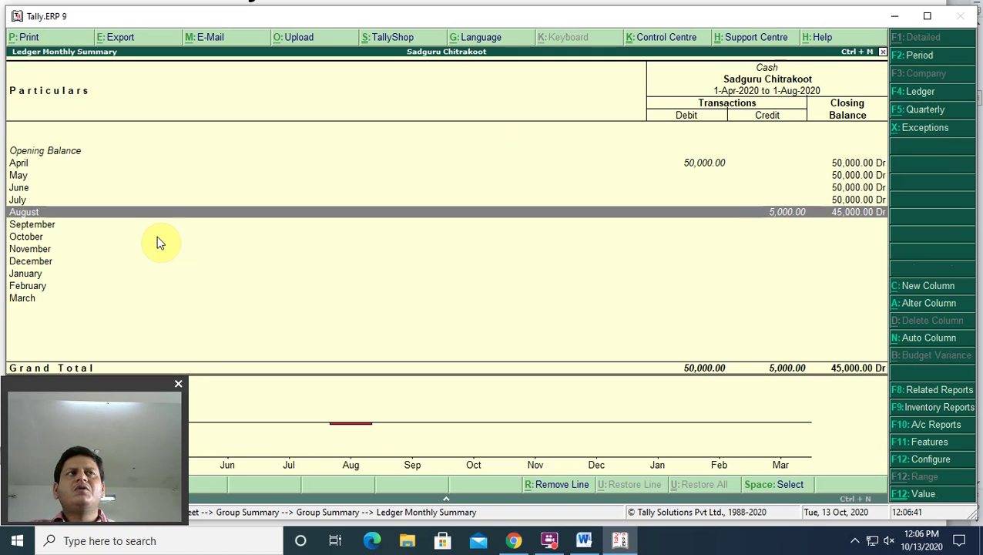
key(Return)
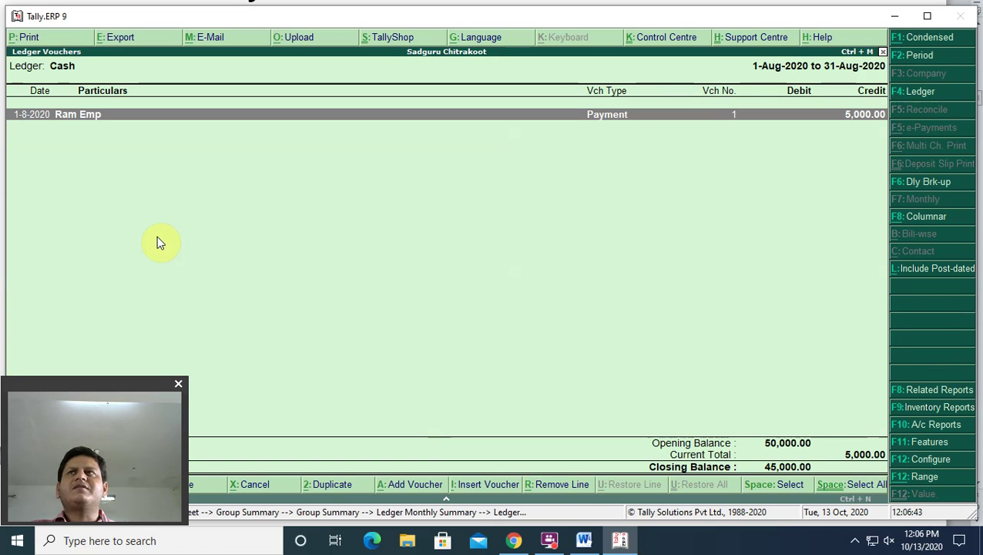
key(Return)
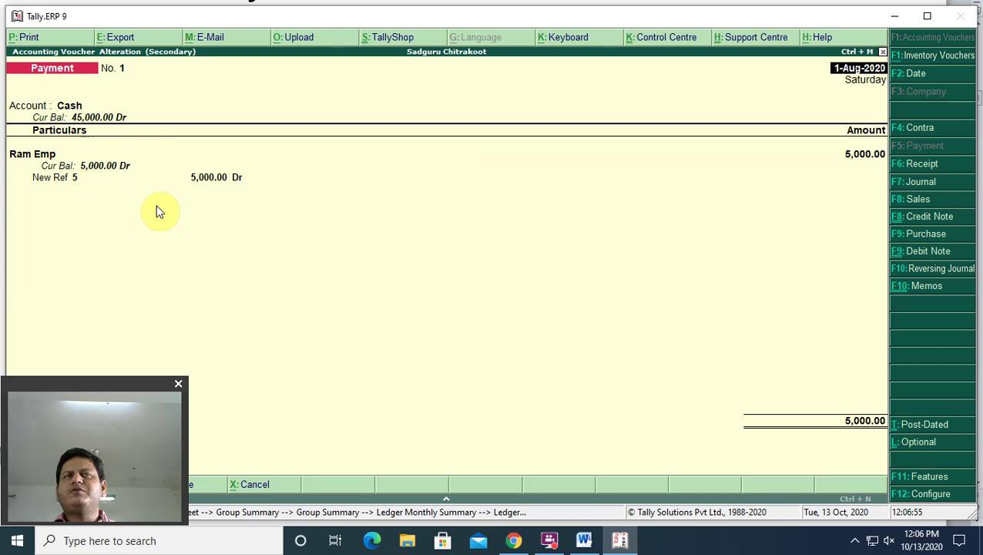
Step: Close the payment voucher and the cash reports and return to the Balance Sheet
key(Escape)
key(Escape)
key(Escape)
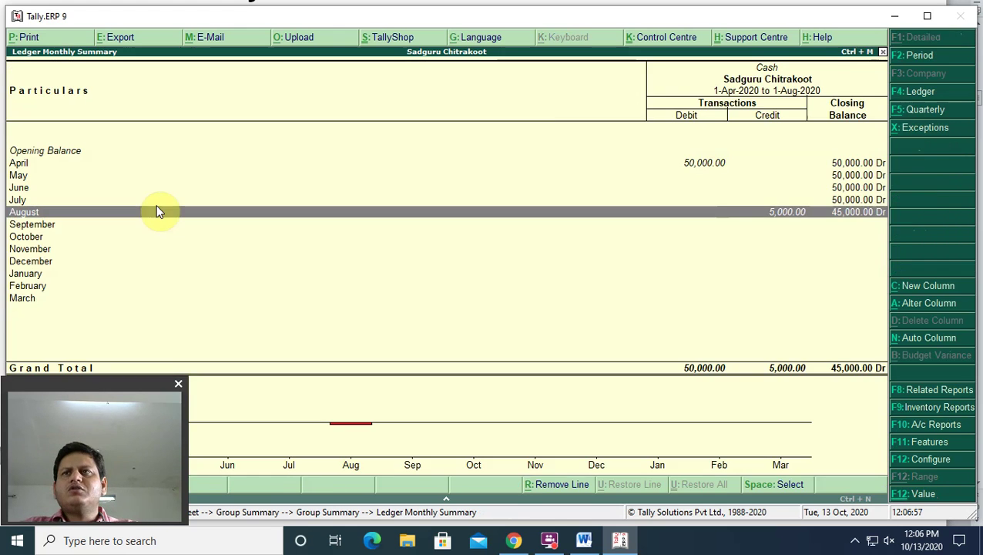
key(Escape)
key(Escape)
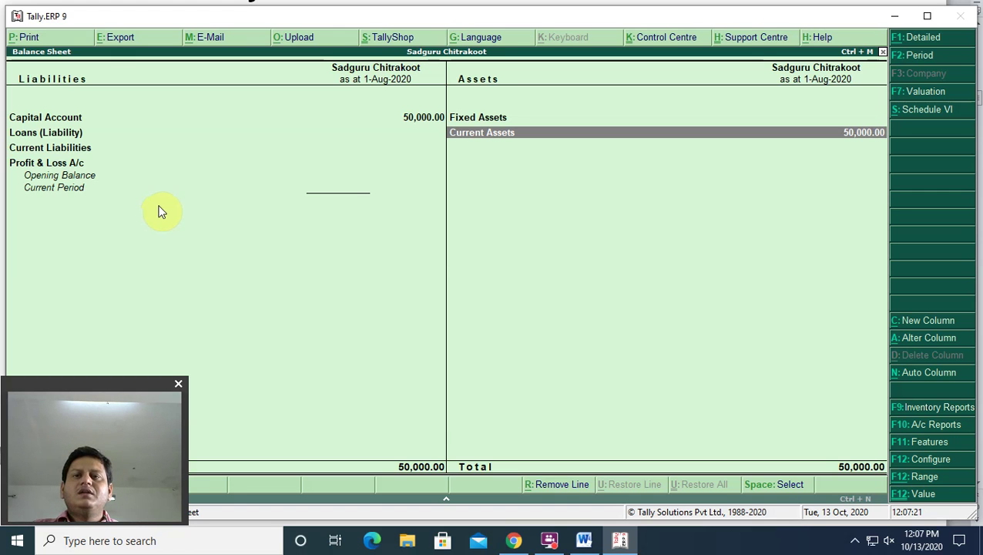
Step: Switch to the Word notes and compare the received bill amount 5000 with the travelling advance 7500
click(584, 541)
double_click(562, 214)
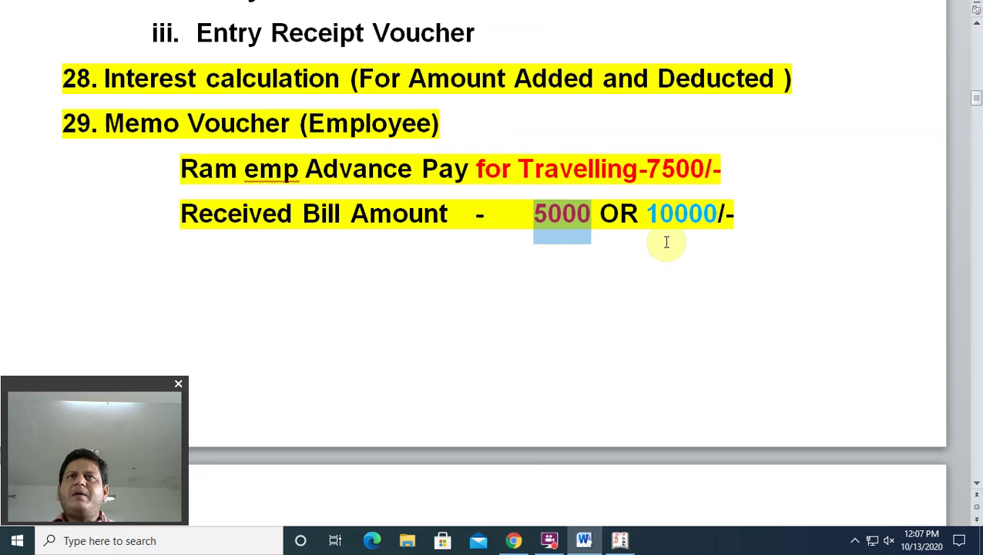
click(578, 215)
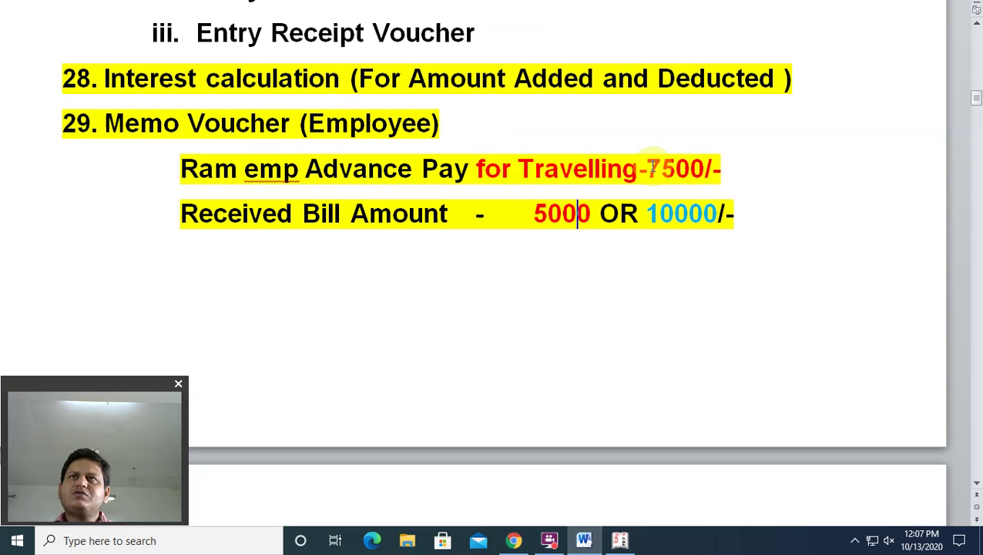
click(647, 168)
drag(648, 168, 743, 165)
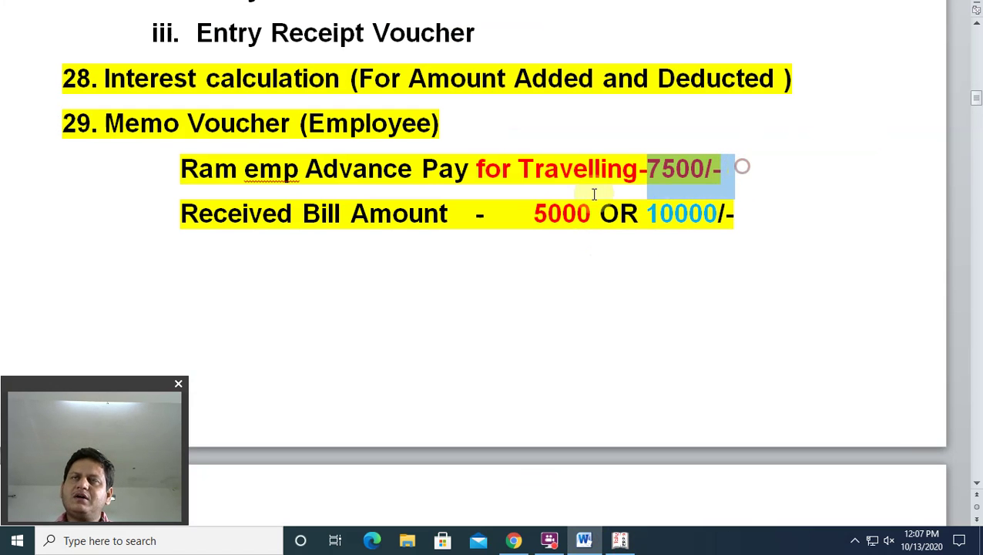
Step: Highlight the alternative bill amount 10000 in the notes, switch to Tally.ERP 9 and calculate 50000-7500 in its calculator
drag(647, 213, 836, 219)
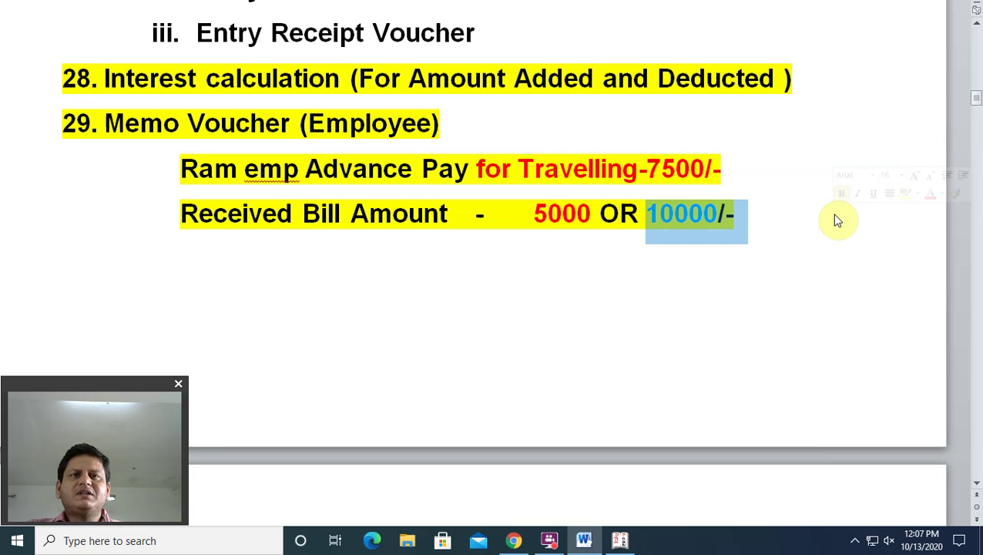
click(620, 540)
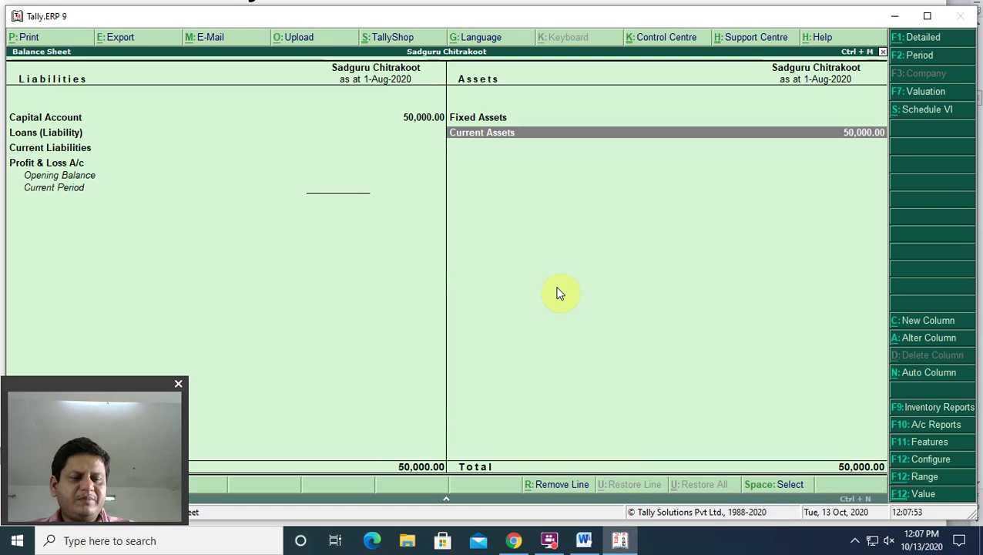
key(ctrl+n)
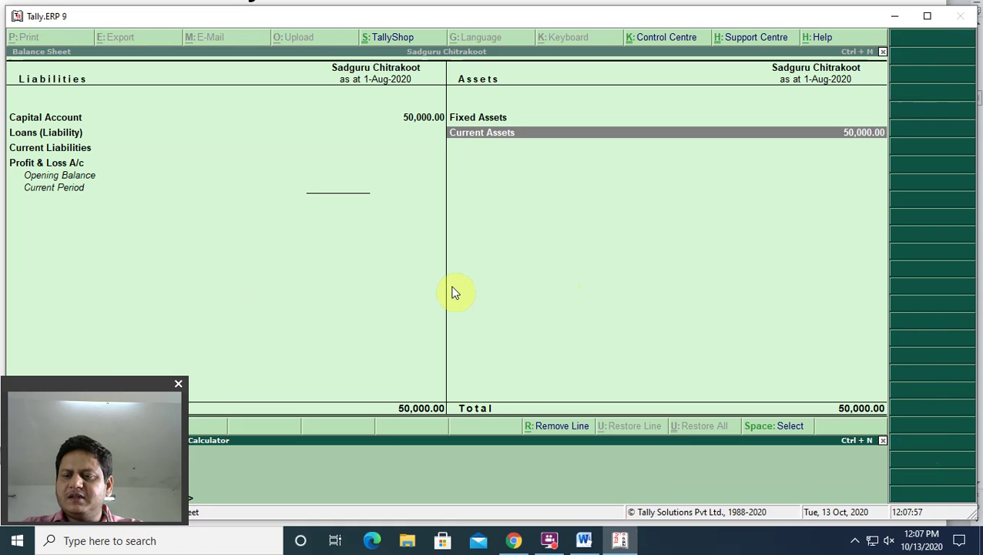
text(50000)
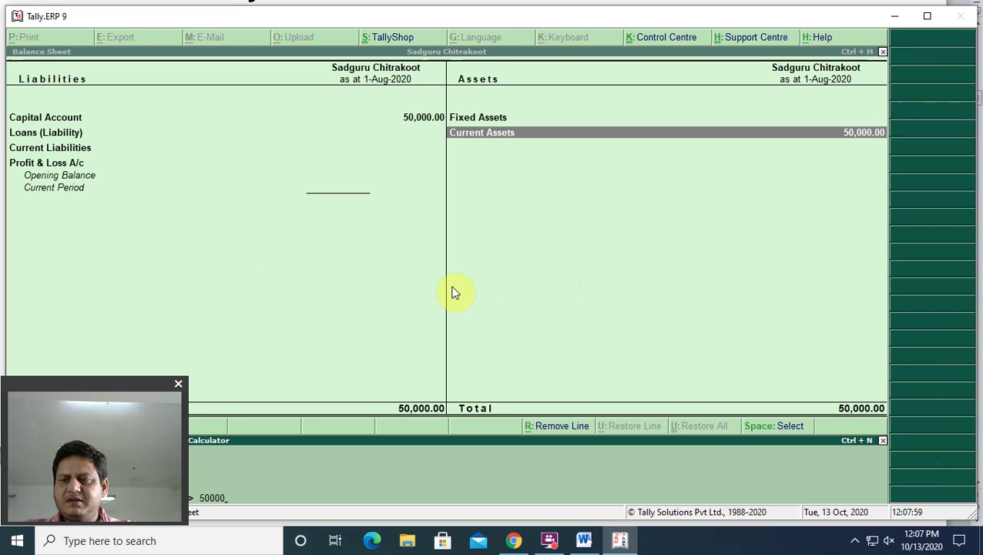
text(-7500)
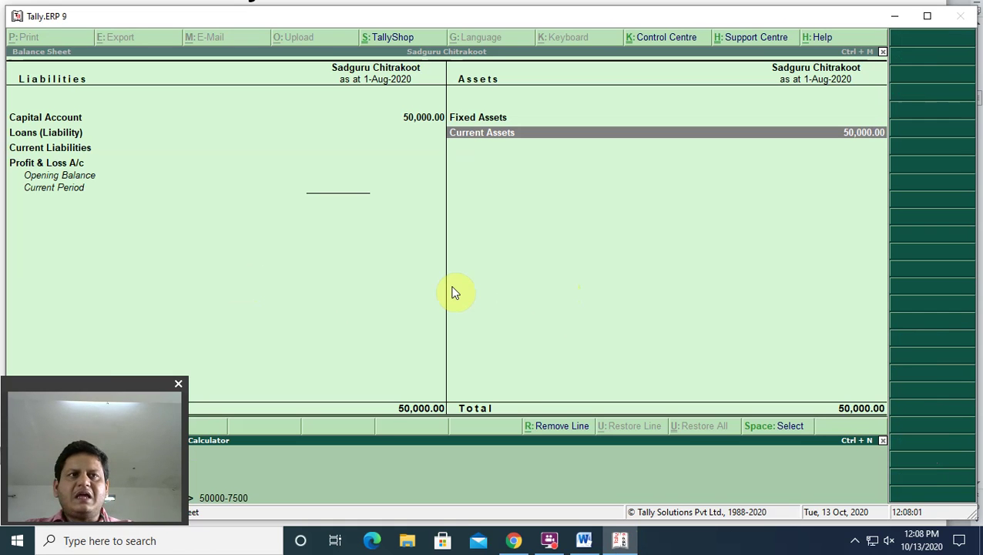
key(Return)
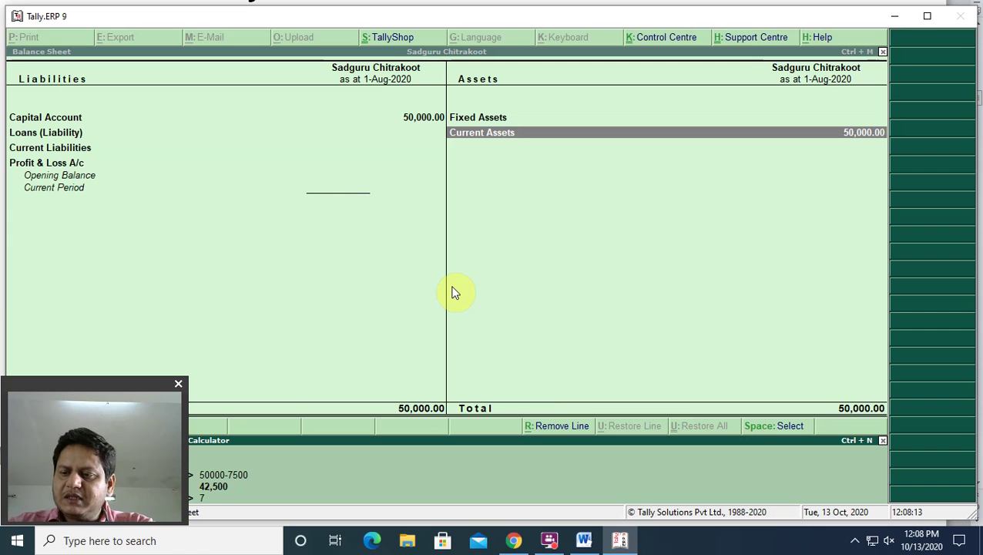
Step: Calculate 7500-5000 and 42500+2500 to work out the cash effect of the smaller bill
text(500-)
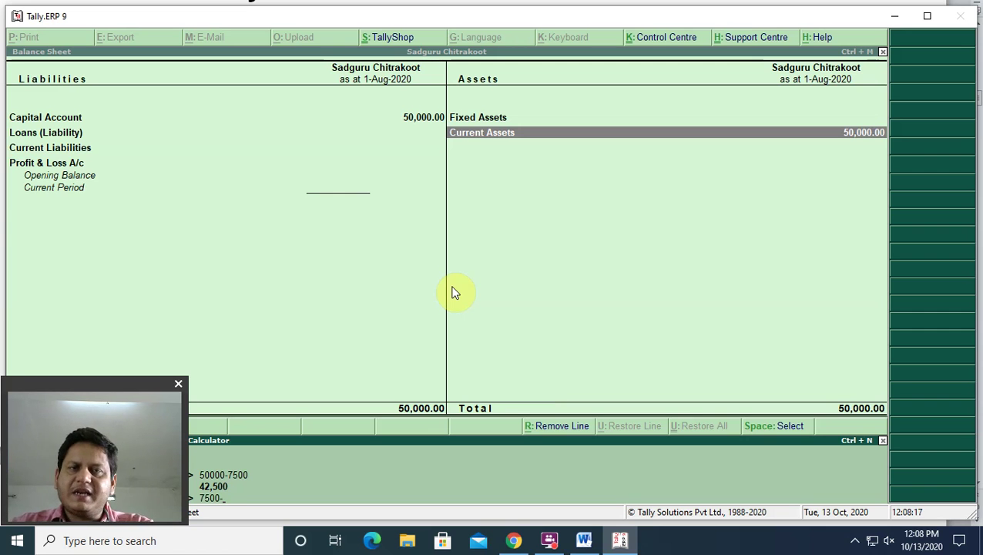
text(5000)
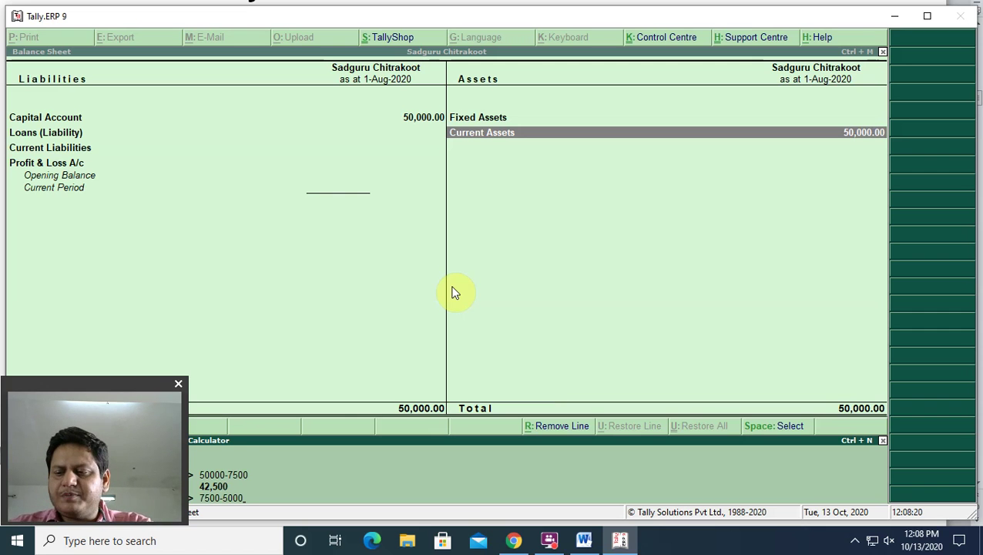
key(Return)
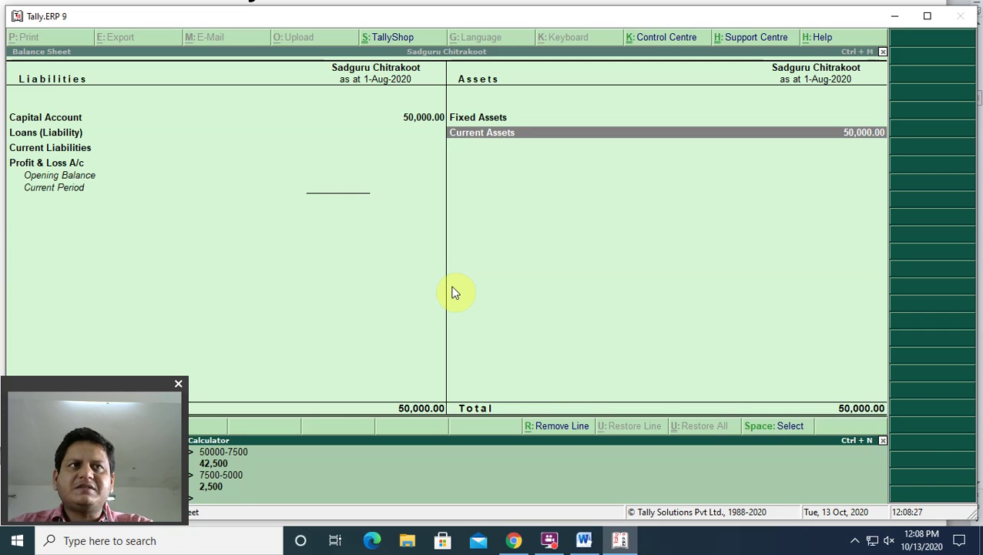
text(4)
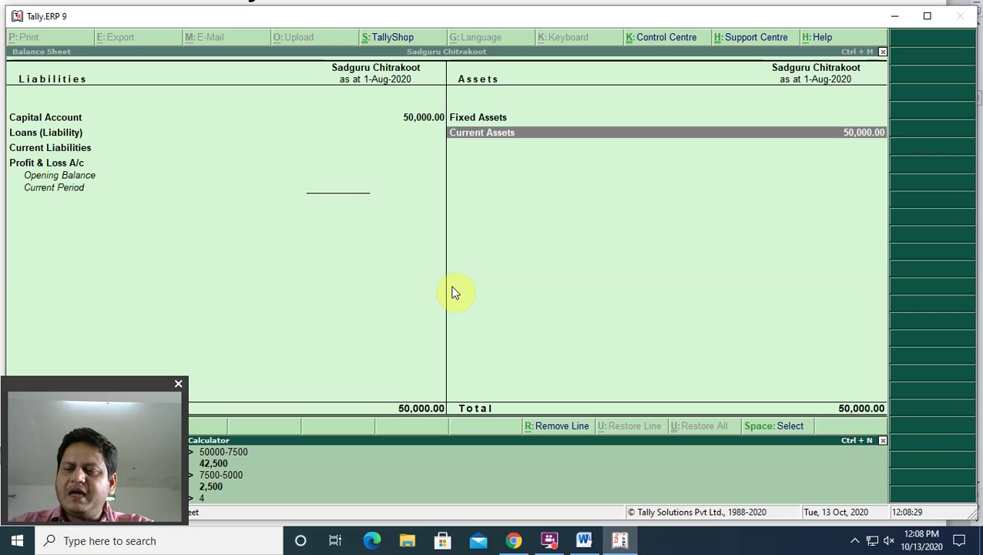
text(2500+2500)
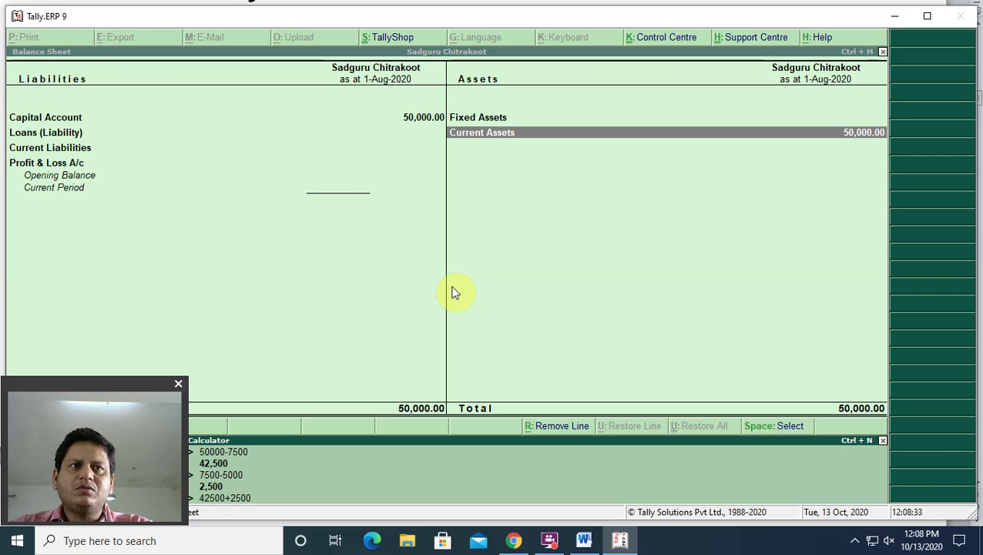
key(Return)
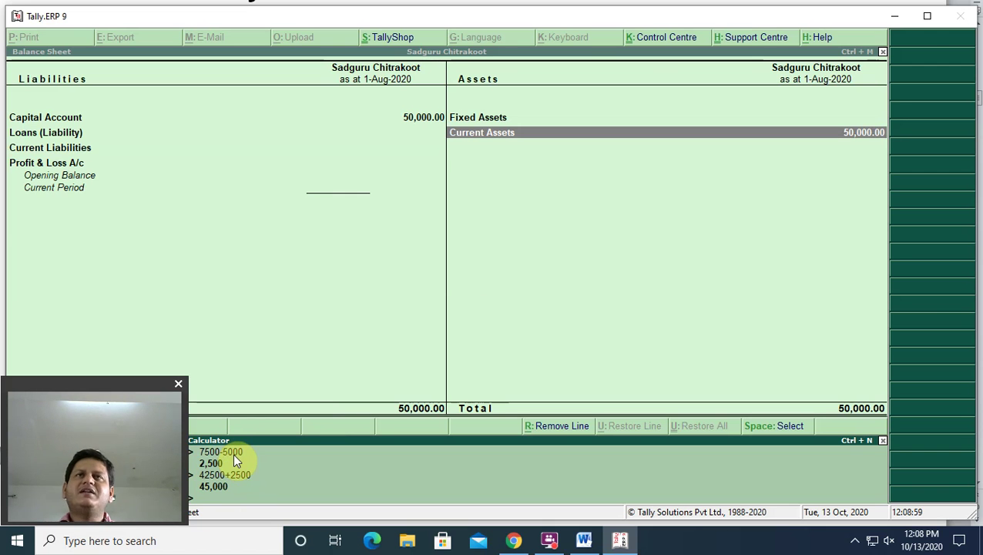
Step: Leave the calculator and the Balance Sheet and open the Day Book
key(ctrl+m)
key(Escape)
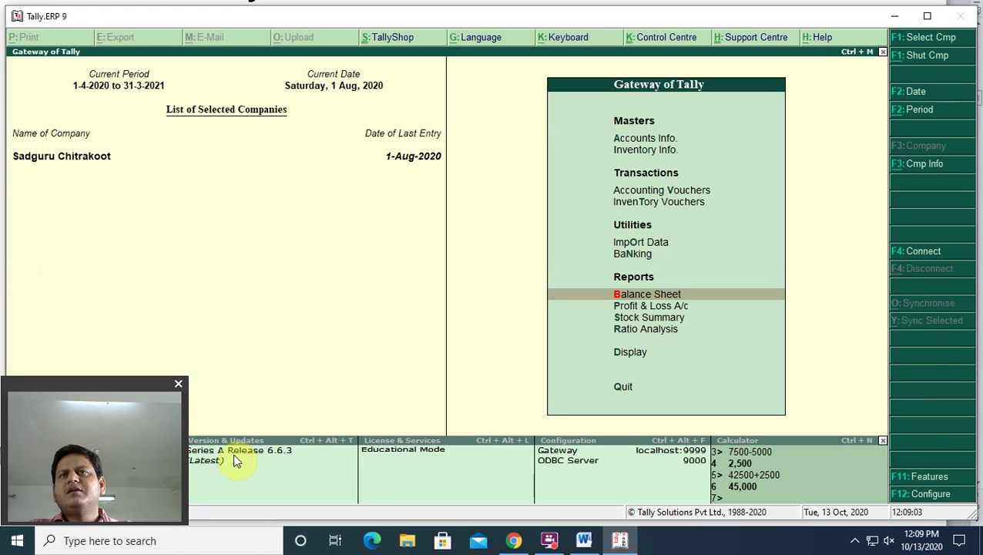
key(Down)
key(Down)
key(Down)
key(Down)
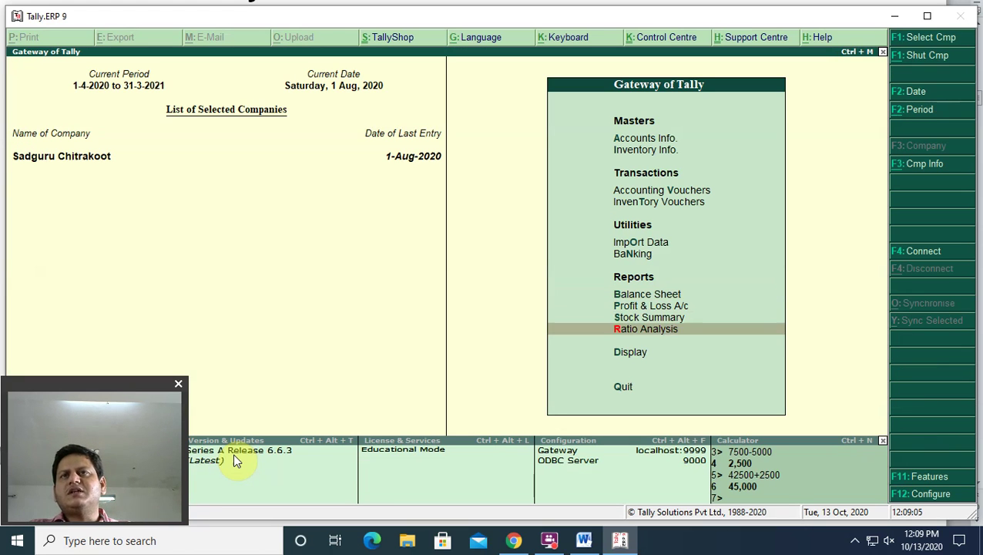
key(Return)
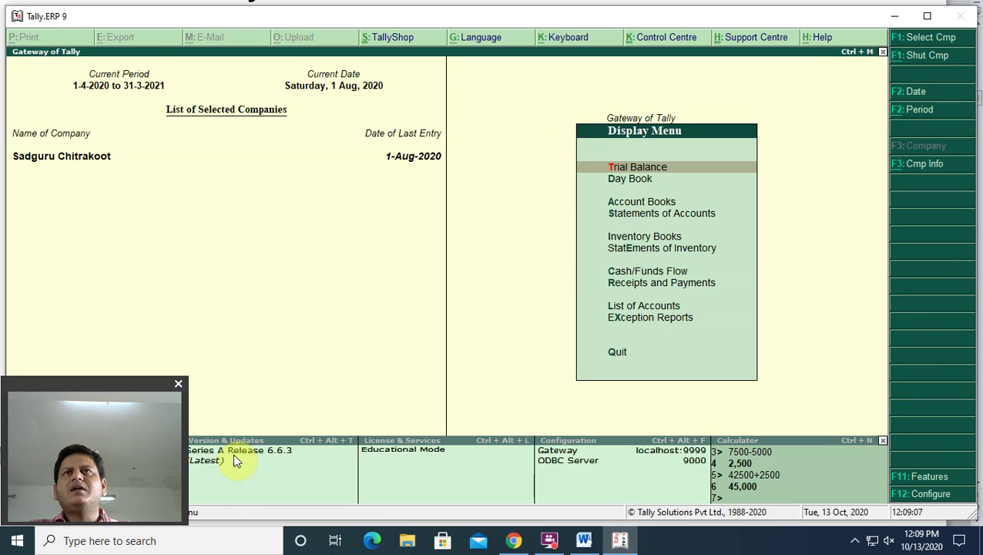
key(Down)
key(Return)
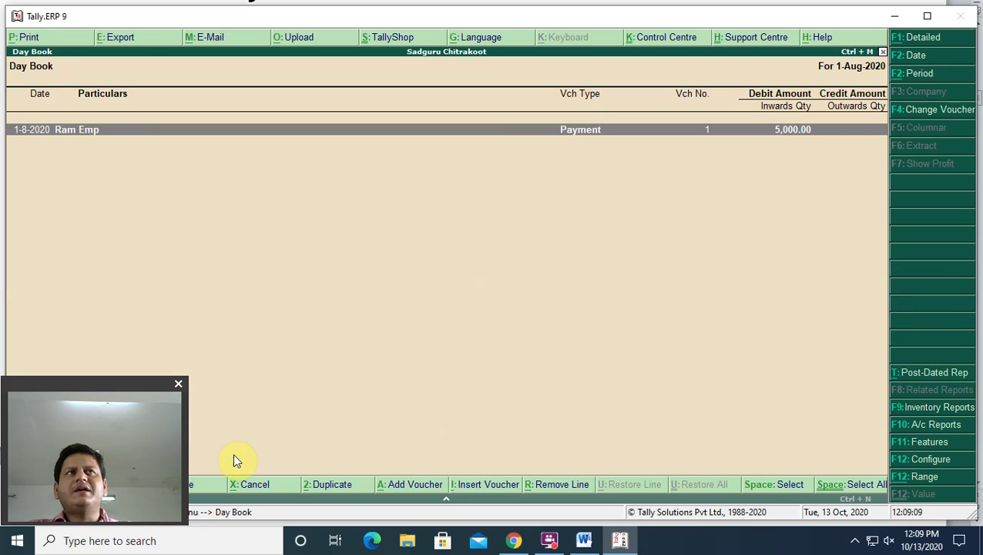
Step: Delete the employee's 5,000 payment voucher from the Day Book and return to the Gateway of Tally
key(alt+d)
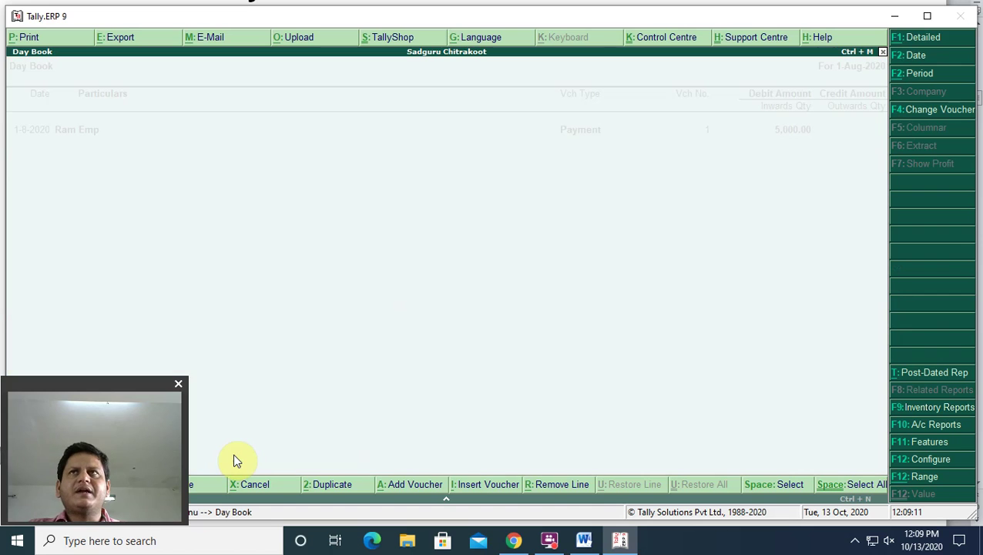
key(y)
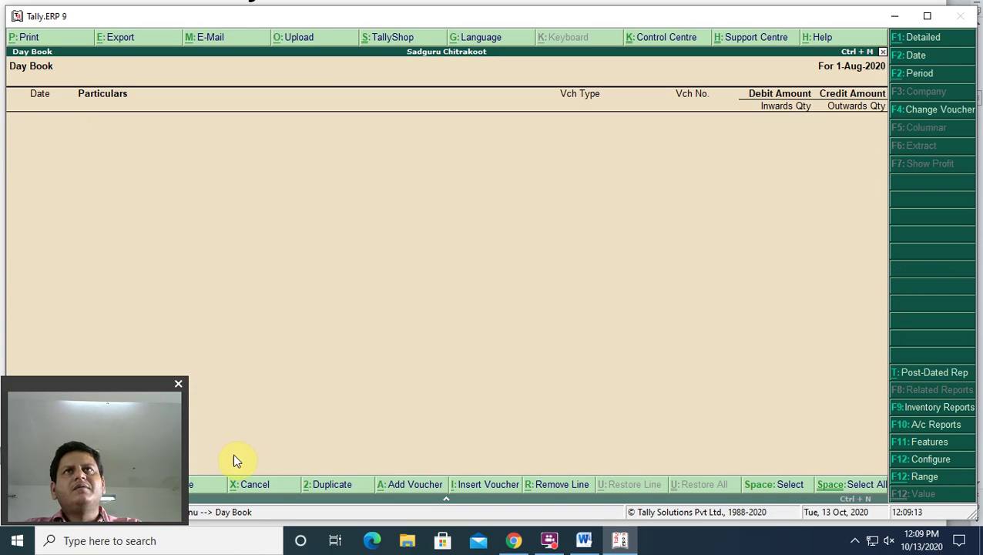
key(Escape)
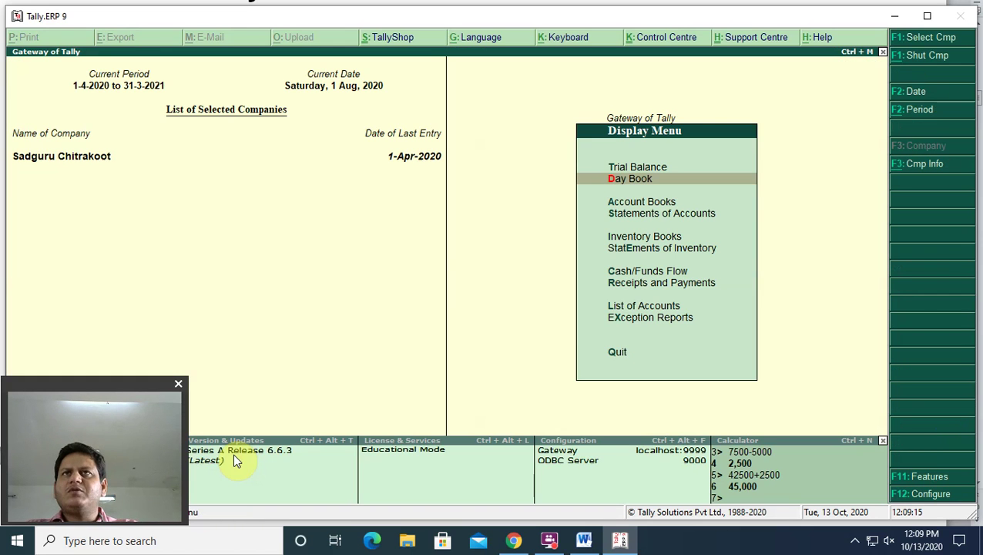
key(Escape)
Step: Start a new memorandum voucher and debit the employee's ledger with 7500
key(v)
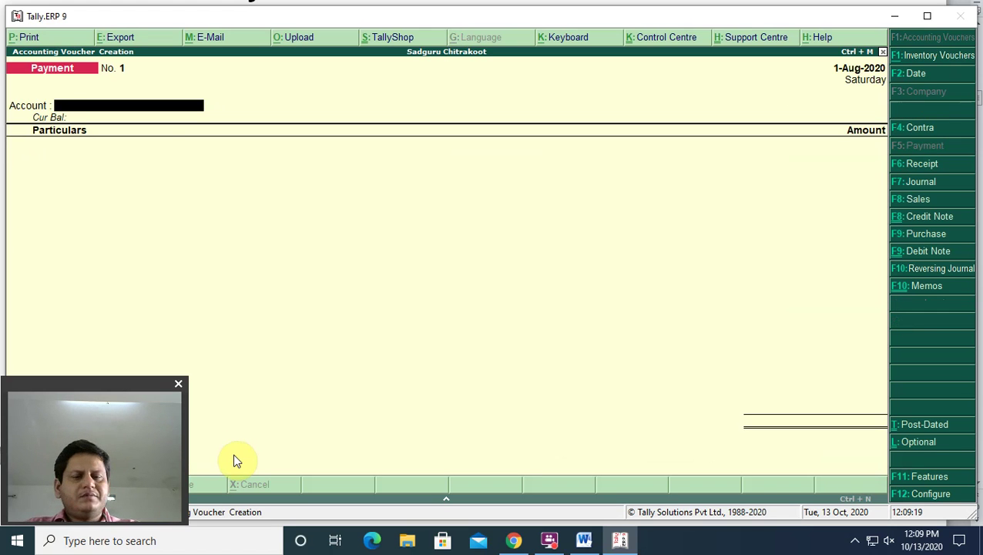
key(ctrl+F10)
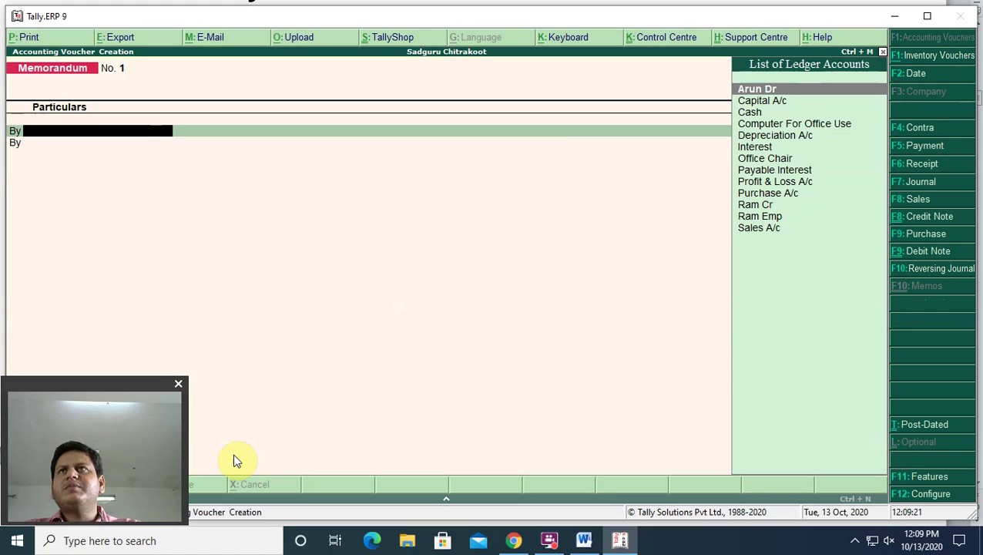
key(Down)
key(Down)
key(Down)
key(Down)
key(Down)
key(Down)
key(Down)
key(Down)
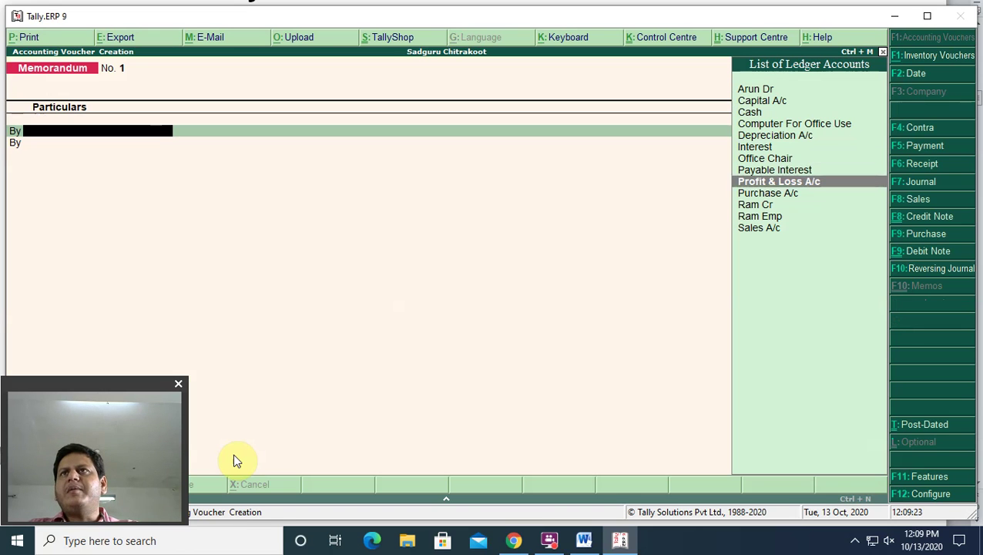
key(Down)
key(Down)
key(Down)
key(Return)
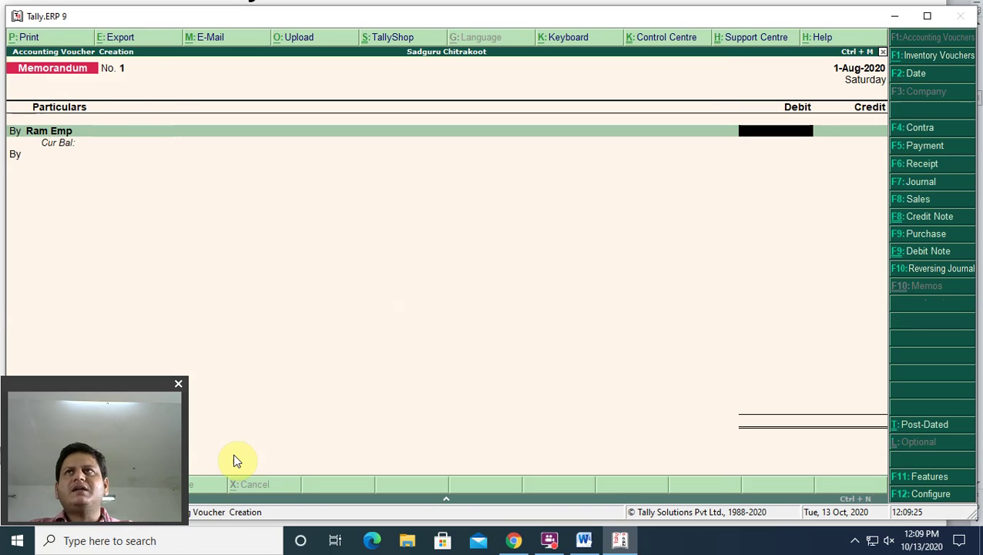
text(7500)
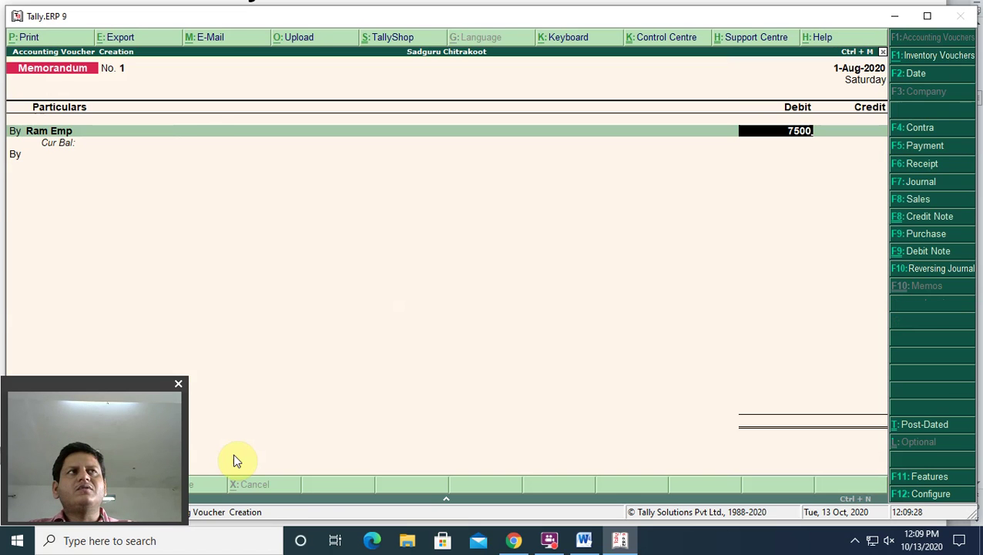
key(Return)
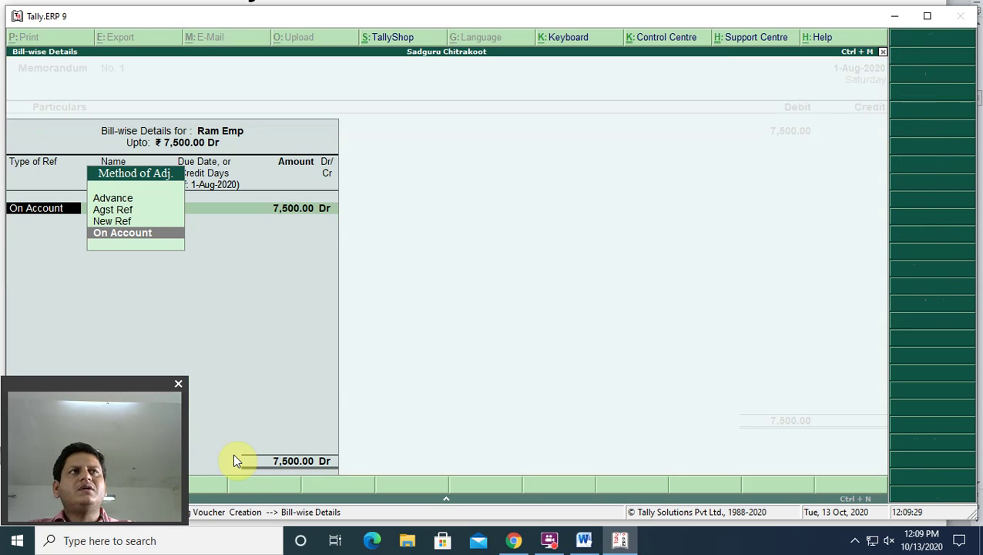
Step: Set the employee's bill-wise details to an Advance with reference 6 for the full 7,500
key(Up)
key(Up)
key(Up)
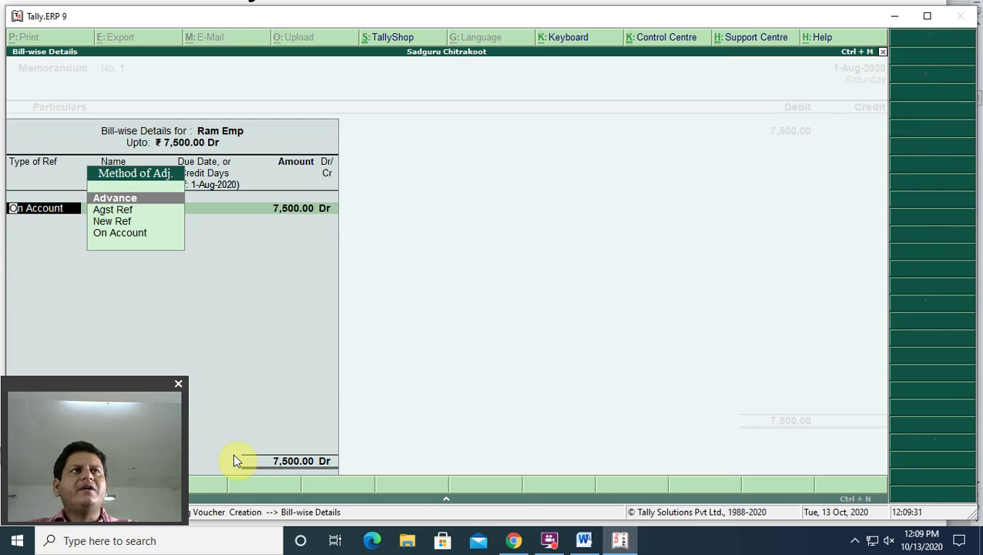
key(Return)
text(1)
key(Return)
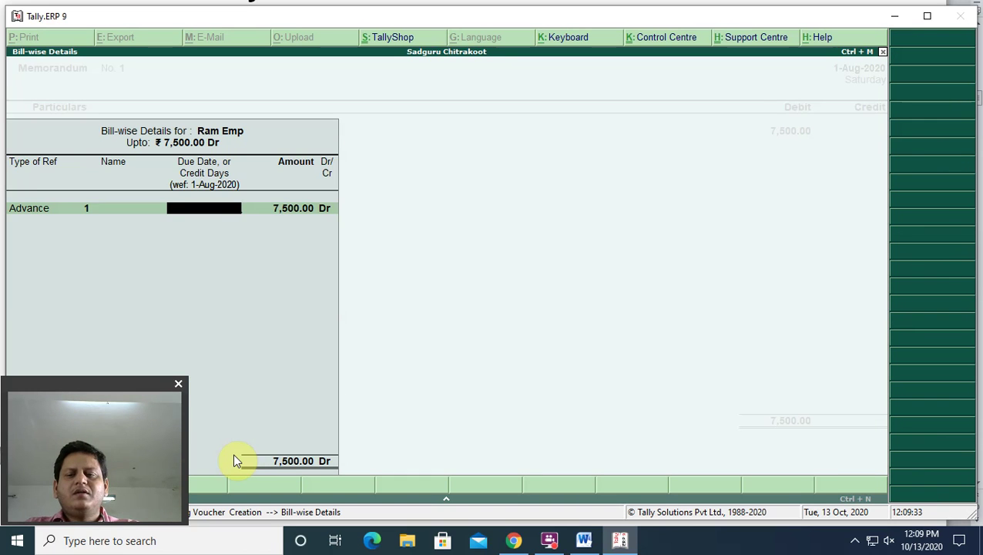
key(BackSpace)
text(6)
key(Return)
key(Return)
key(Return)
key(Return)
Step: Make the second line of the memorandum voucher a credit to the Cash ledger for 7,500
key(Return)
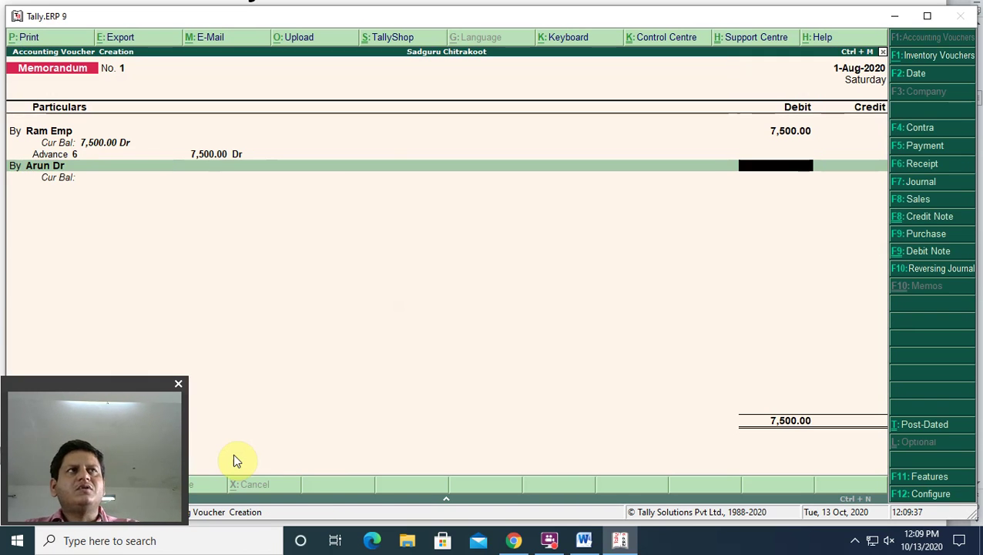
key(BackSpace)
key(BackSpace)
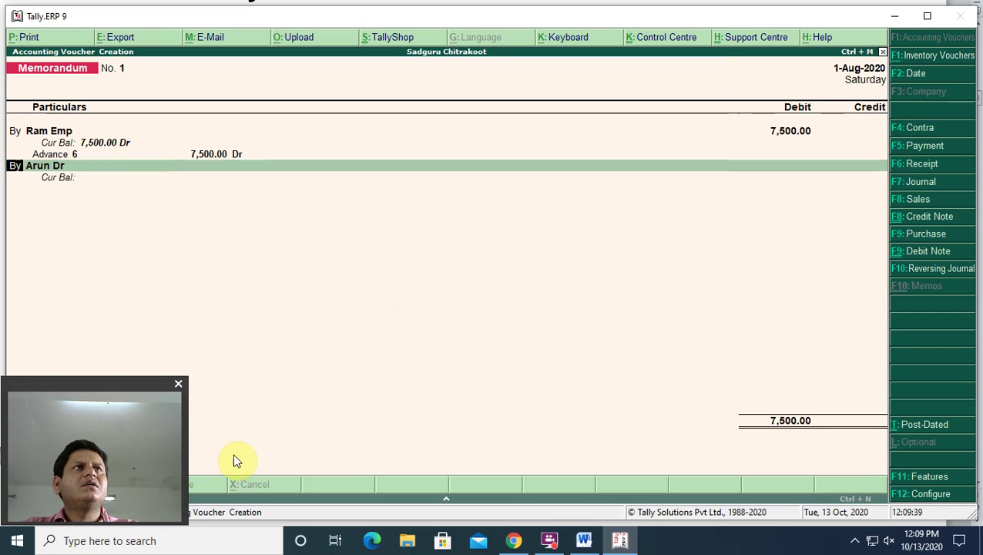
key(t)
key(Return)
key(Down)
key(Down)
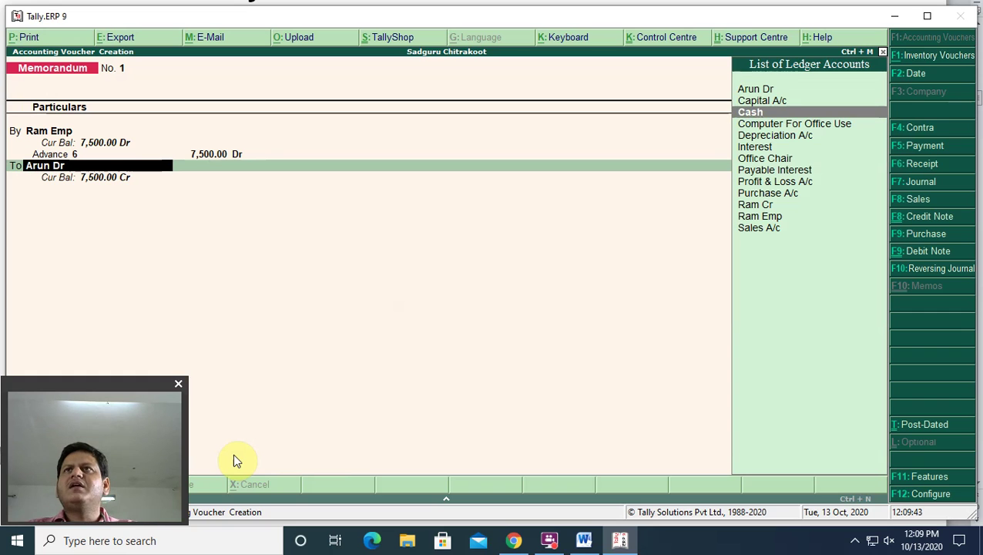
key(Return)
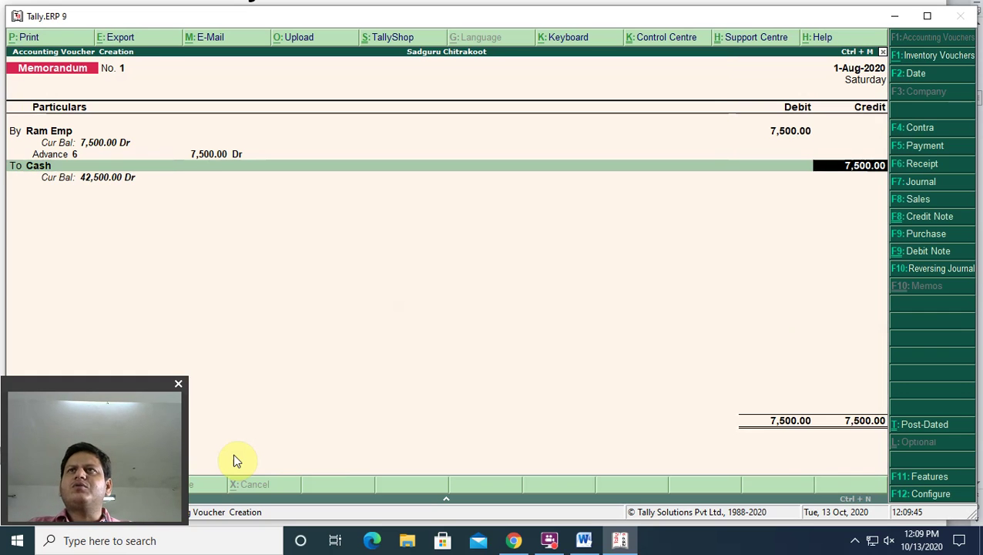
key(Return)
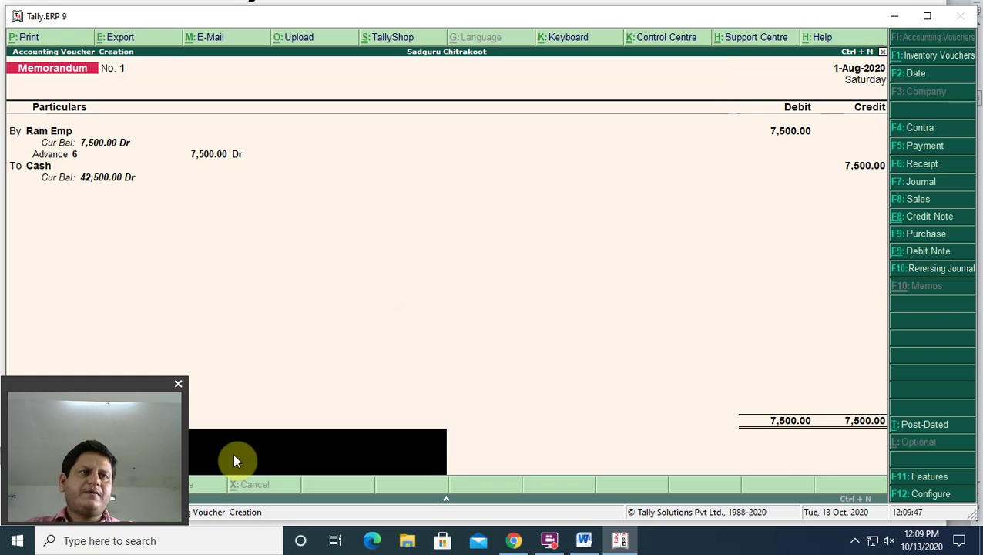
Step: Save the memorandum voucher without a narration and leave voucher creation for the Gateway of Tally
key(Return)
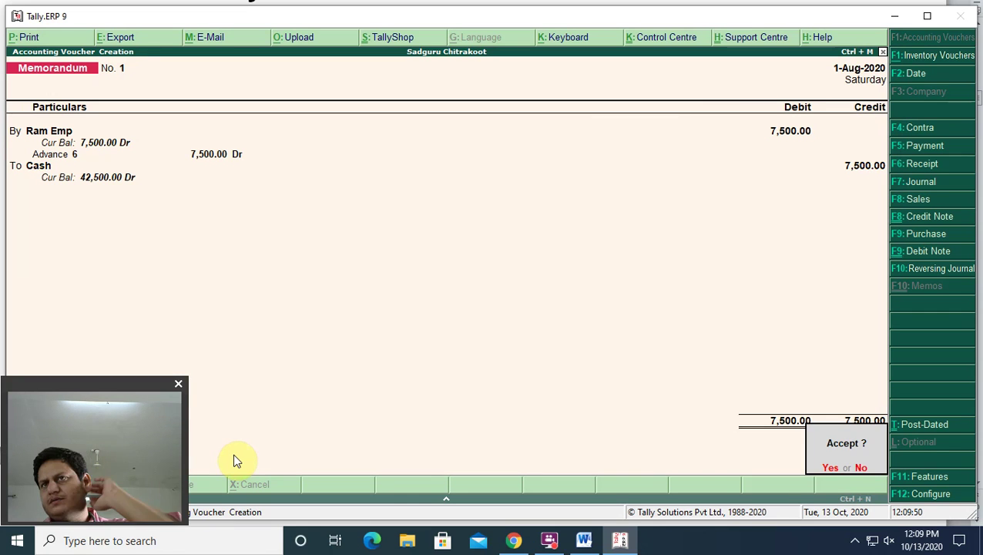
key(Return)
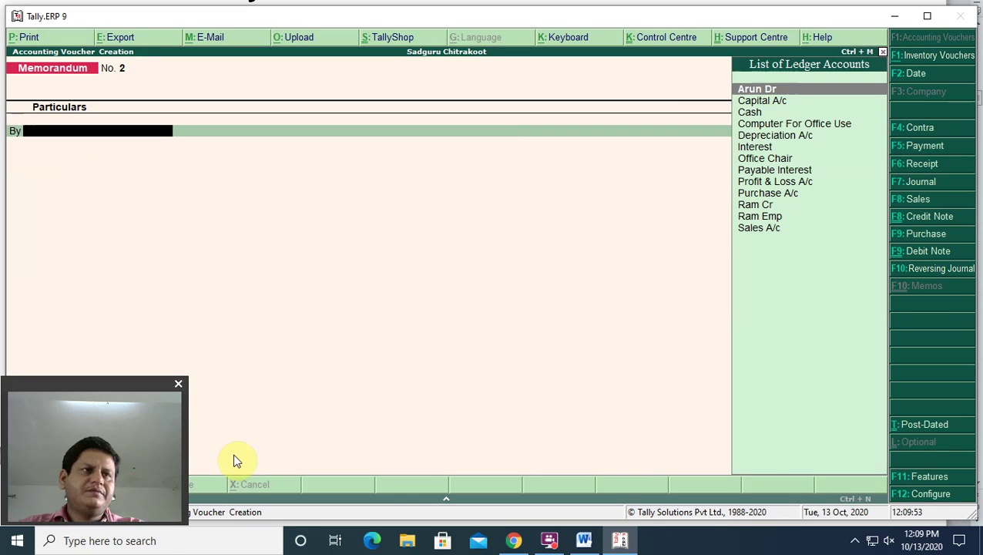
key(Escape)
key(Return)
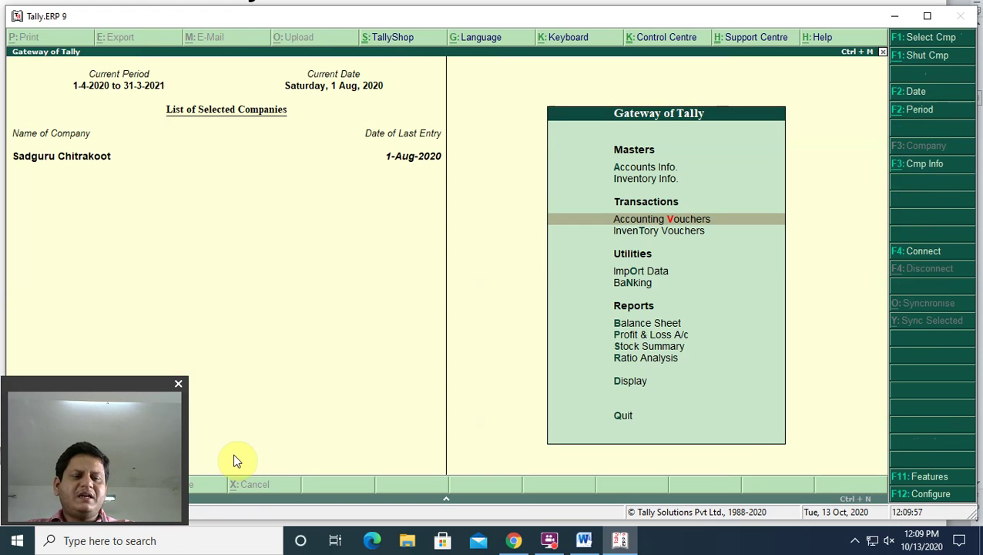
Step: Check the Current Assets group in the Balance Sheet and return to the Gateway of Tally
key(b)
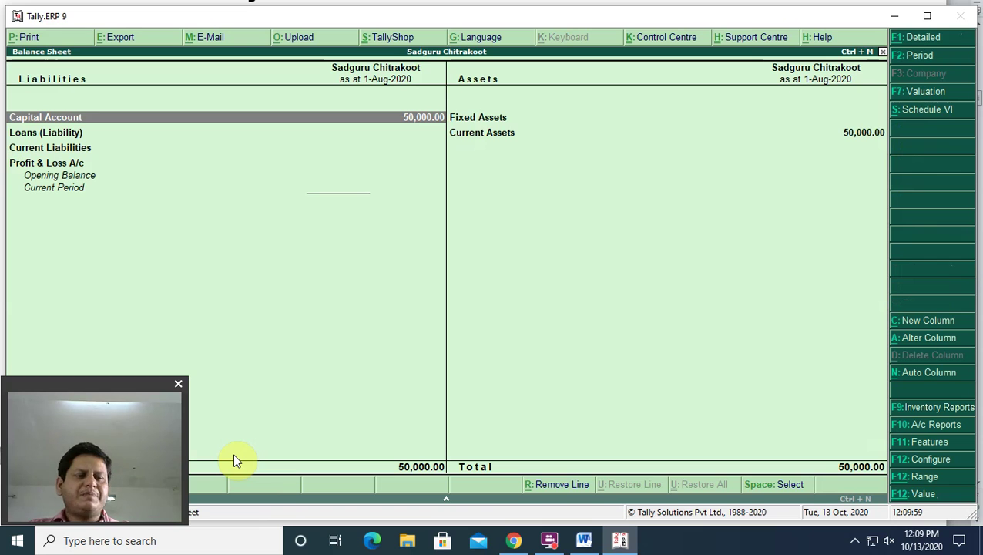
key(Right)
key(Down)
key(Return)
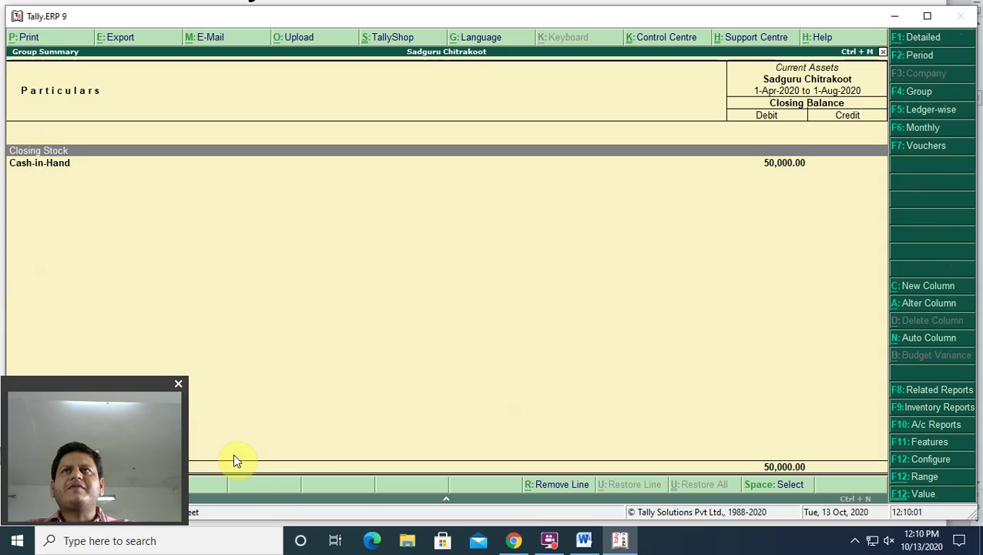
key(Down)
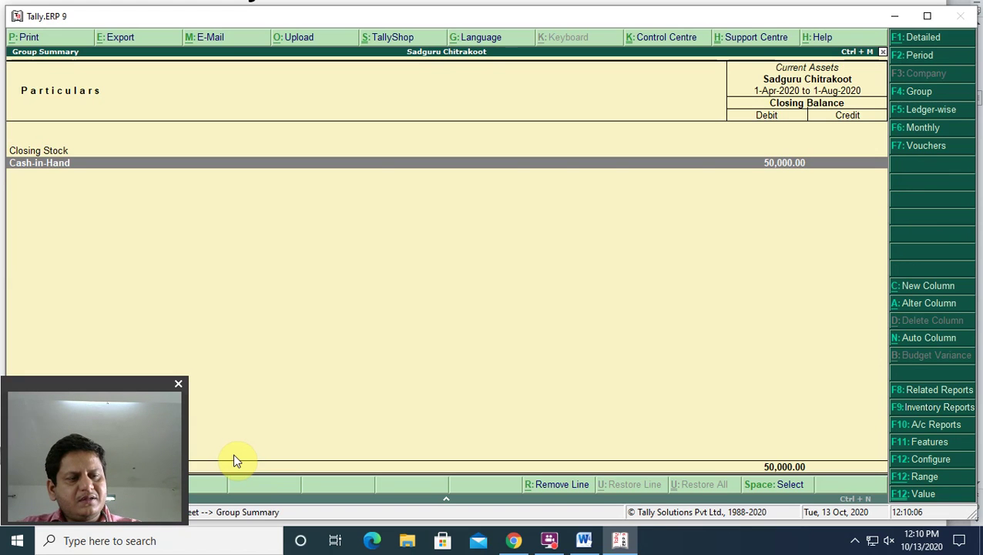
key(Escape)
key(Escape)
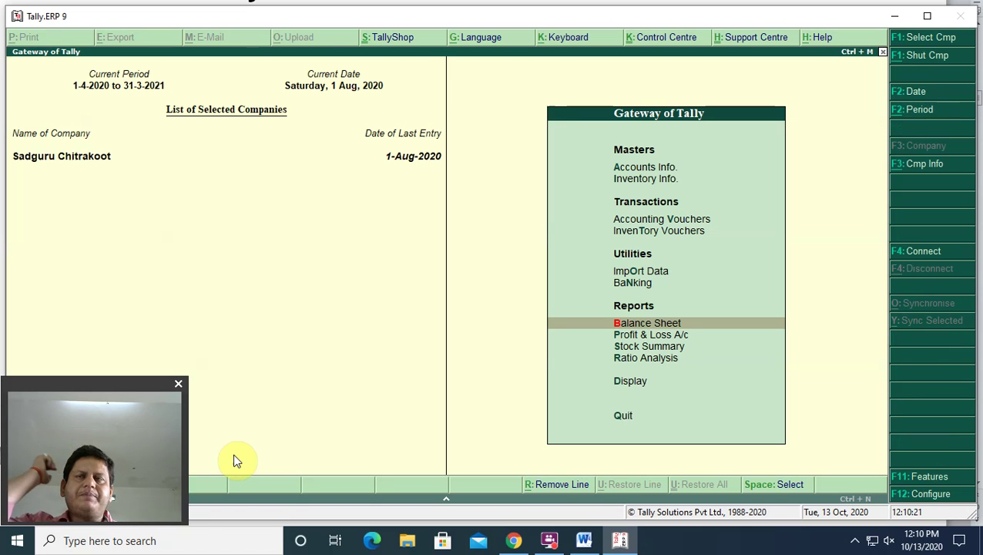
Step: Open the 7,500 memorandum voucher from the Day Book and convert it to a Payment voucher
key(Down)
key(Down)
key(Down)
key(Down)
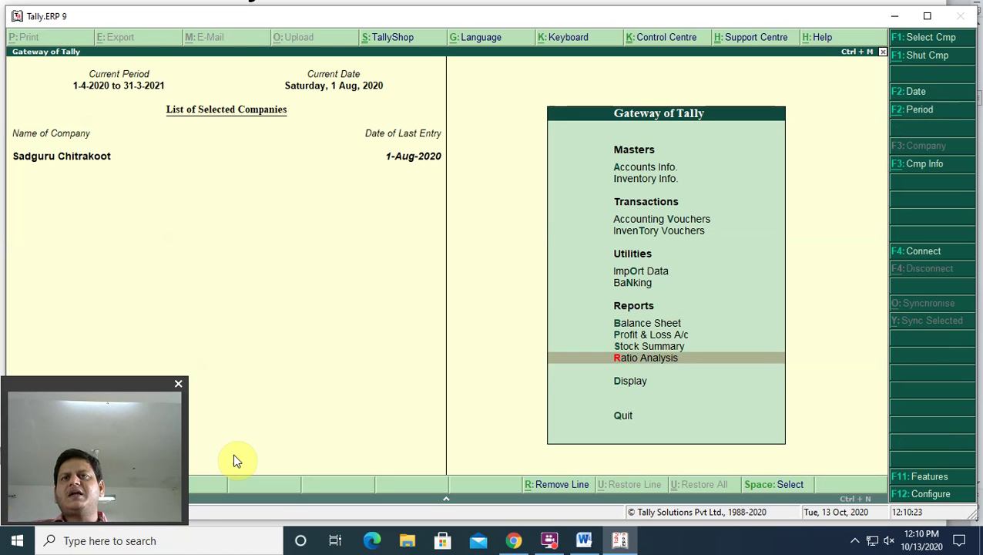
key(Return)
key(Down)
key(Return)
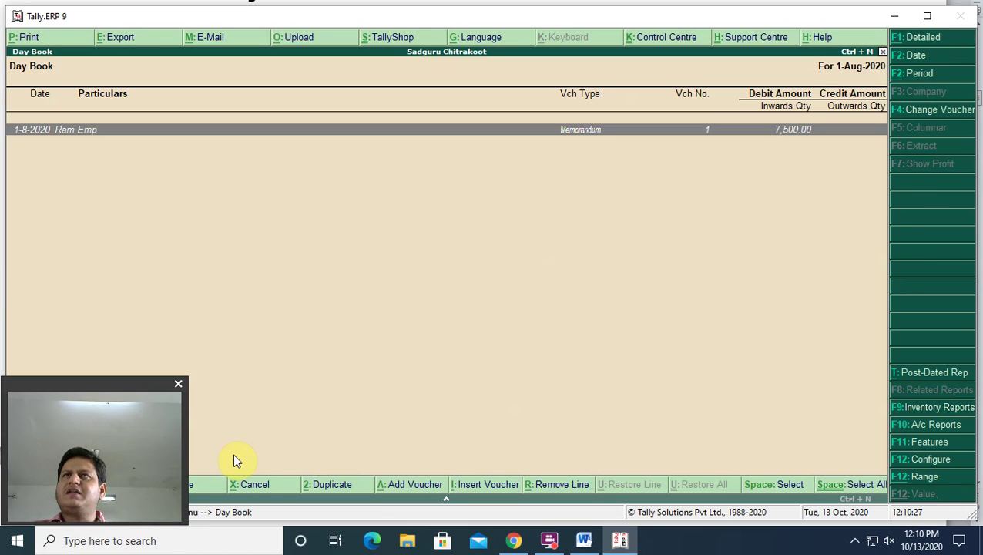
key(Return)
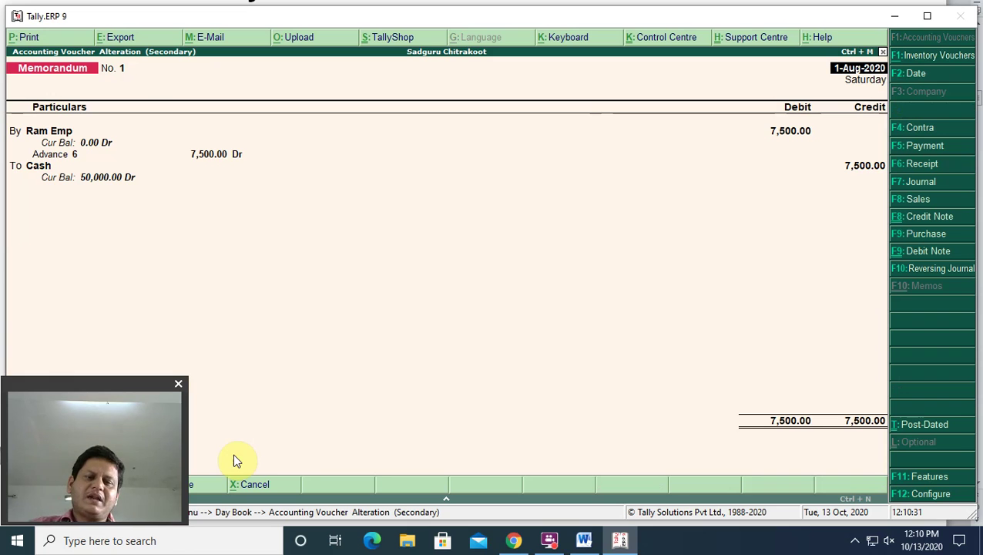
key(F5)
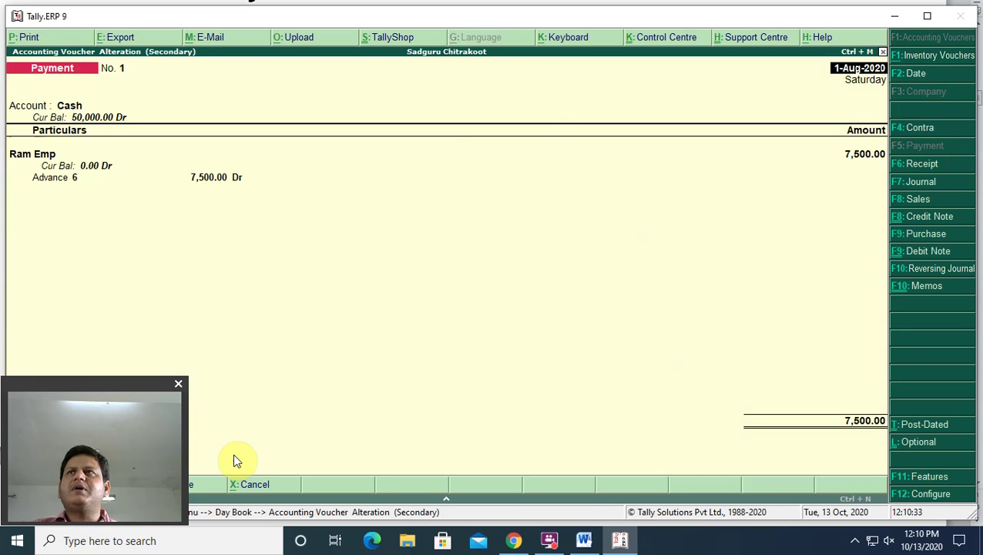
Step: Set the employee's amount in the payment voucher to 10000
key(Return)
key(Return)
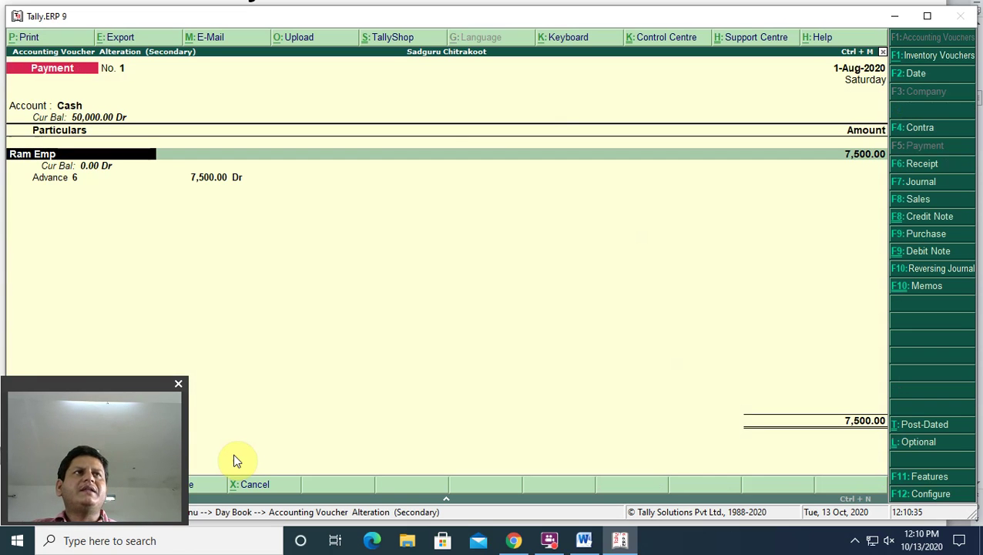
key(Return)
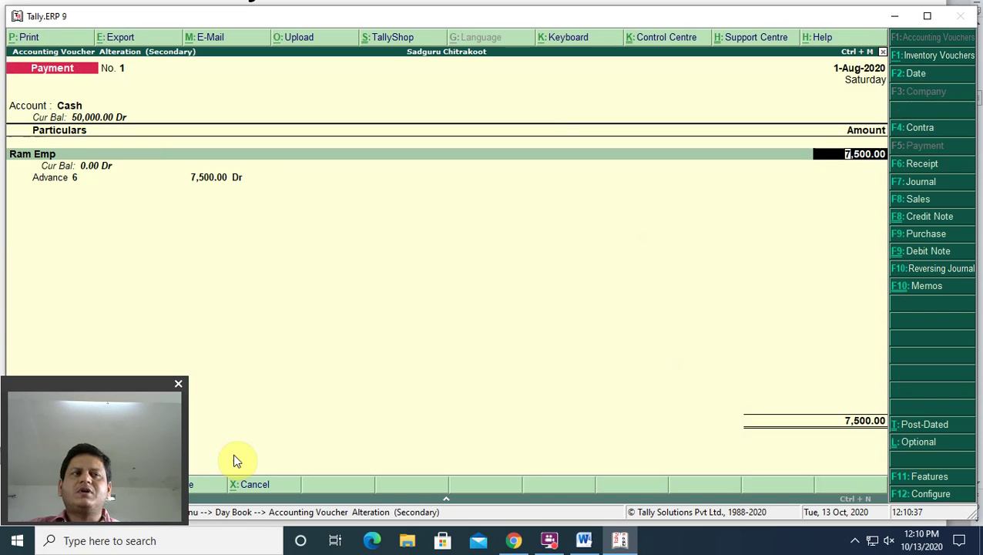
text(10000)
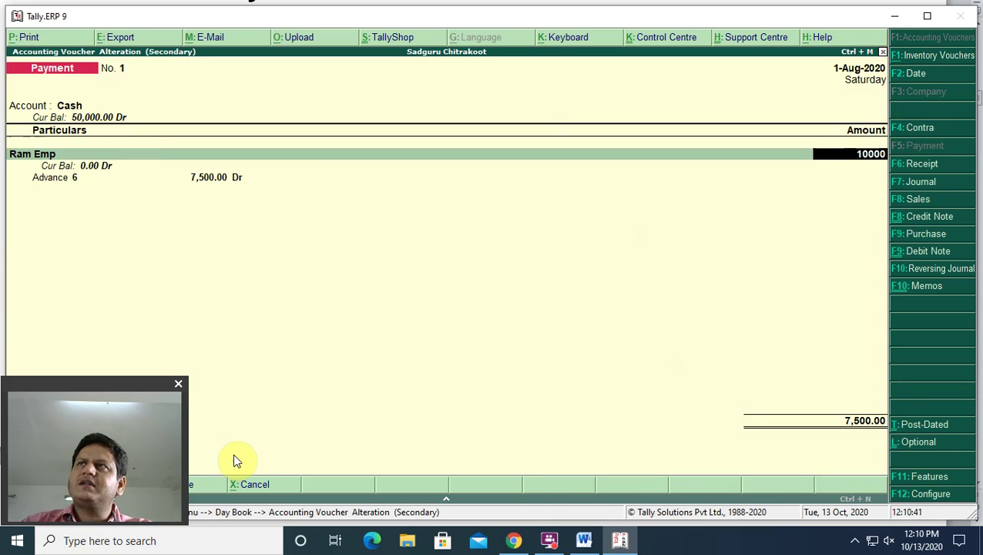
key(Return)
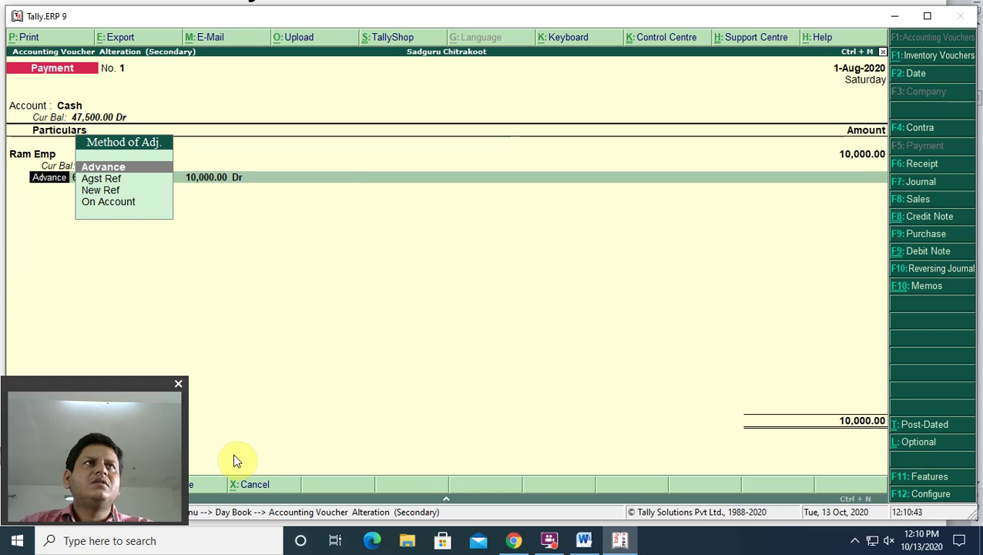
Step: Keep the bill-wise details as an Advance with reference 6 for 10,000 and save the payment voucher
key(Return)
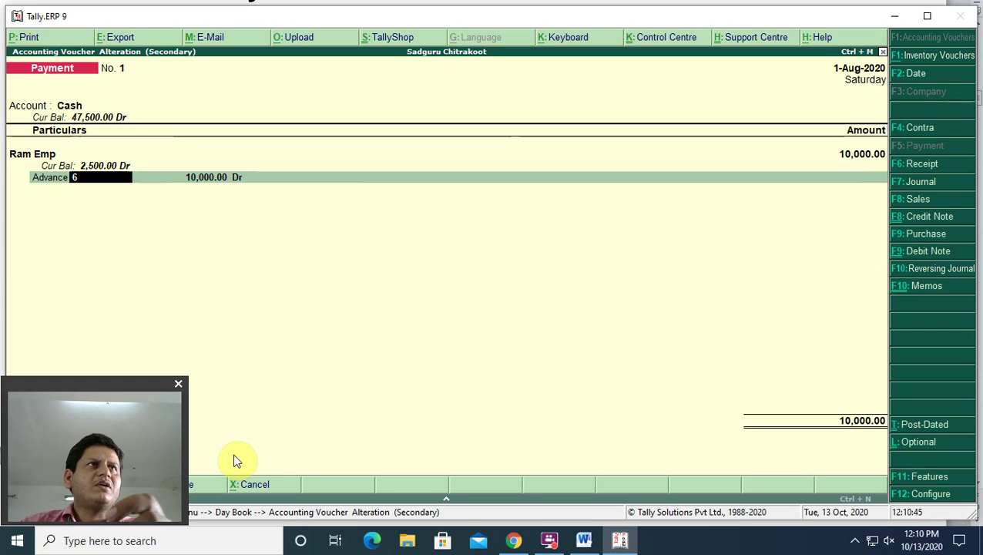
key(Return)
key(Return)
key(Return)
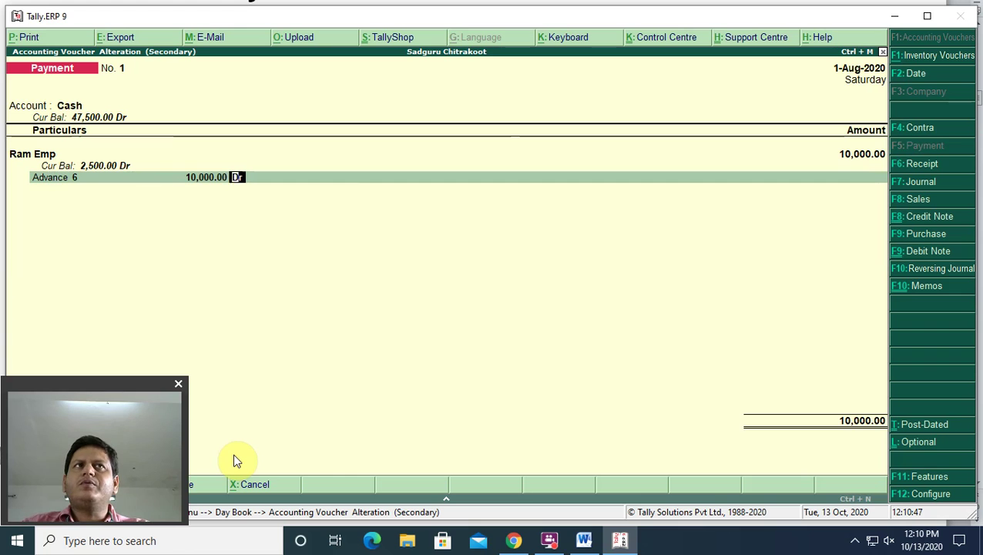
key(Return)
key(Return)
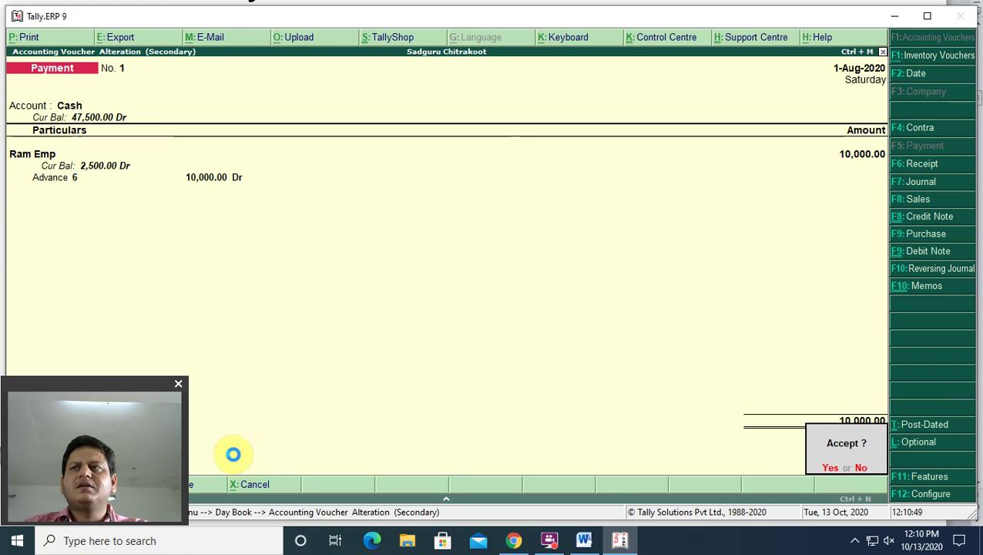
key(Return)
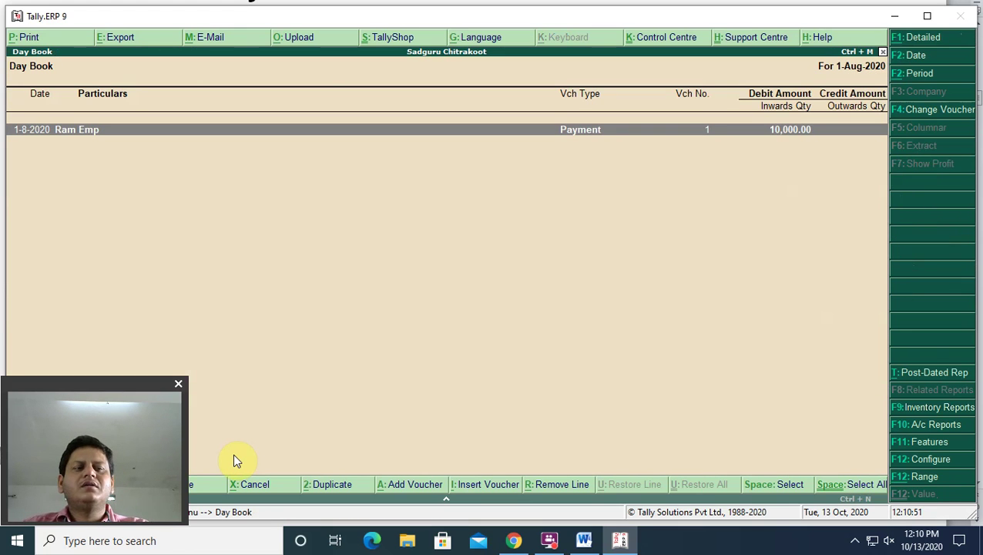
Step: Return from the Day Book and review Sundry Debtors and Cash-in-Hand under the Balance Sheet's Current Assets
key(Escape)
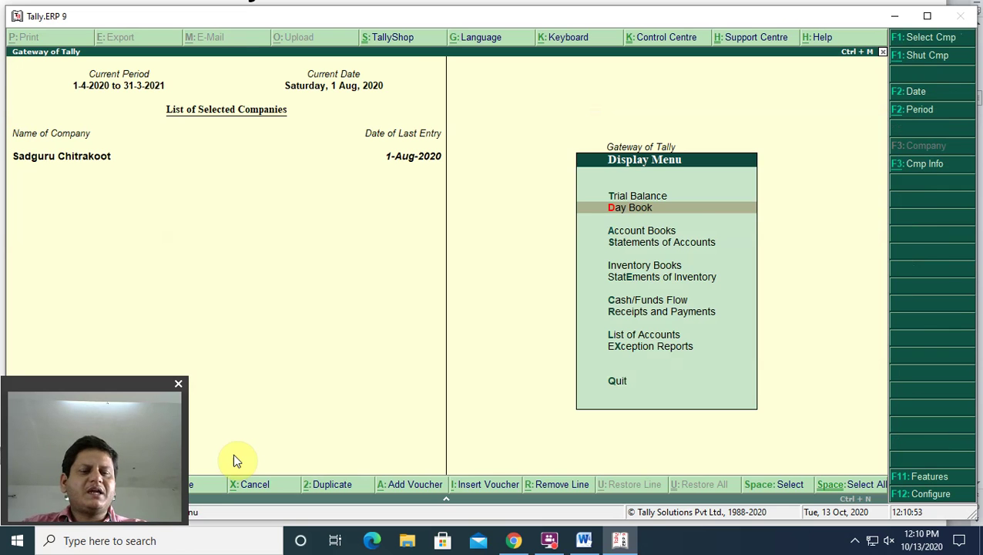
key(Escape)
key(b)
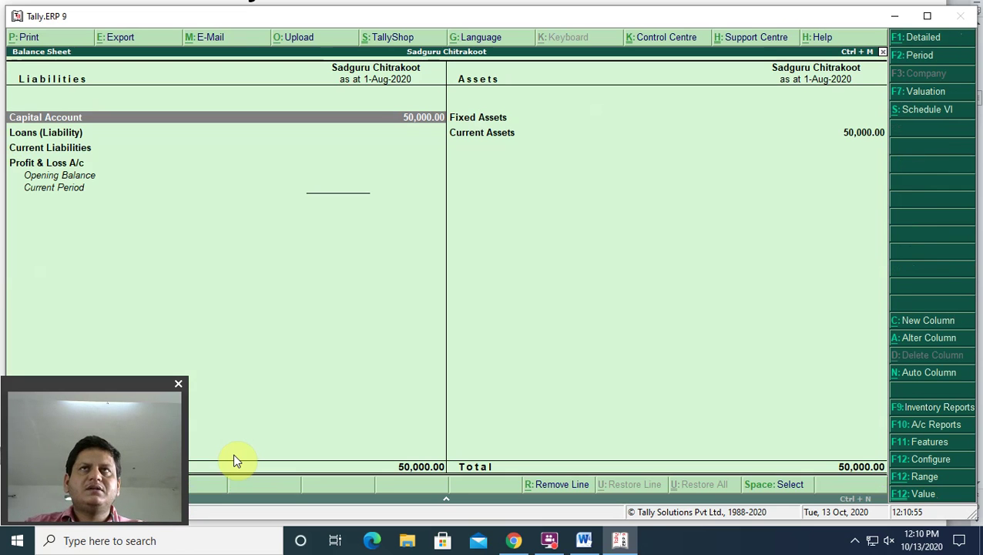
key(Right)
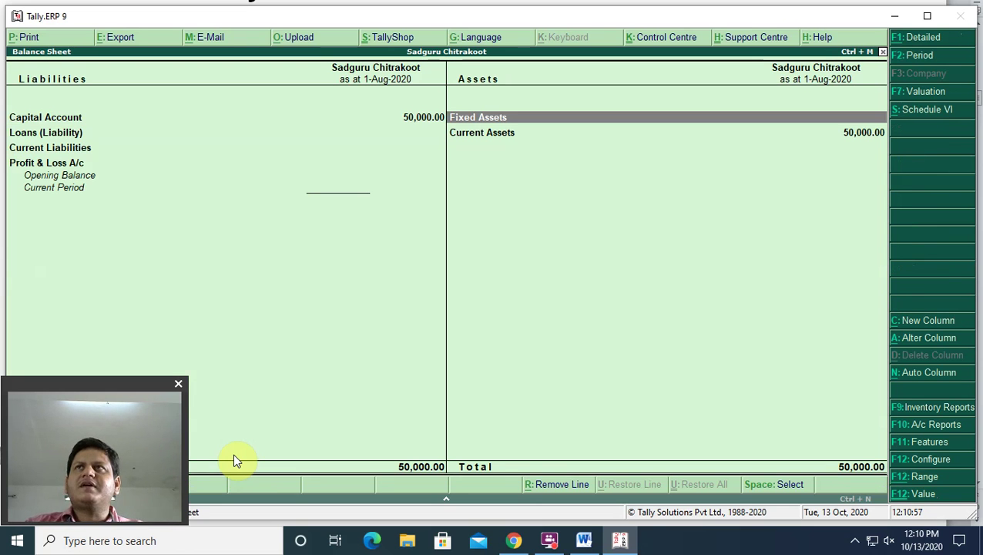
key(Down)
key(Return)
key(Down)
key(Down)
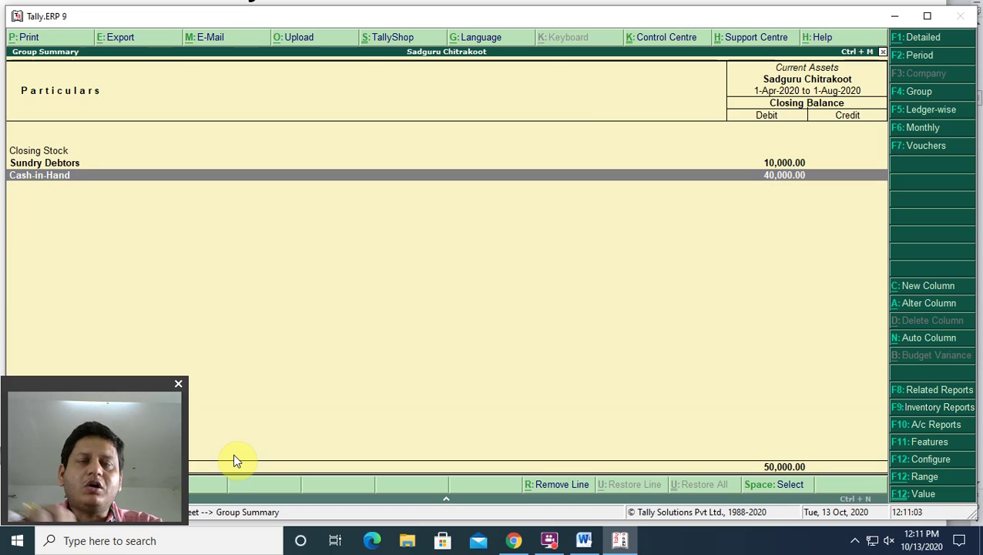
key(Up)
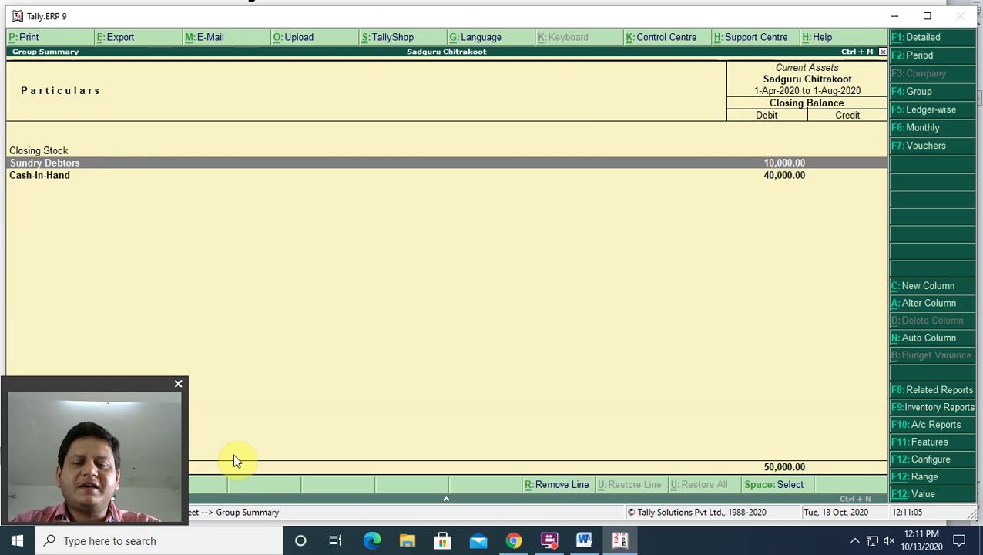
Step: Examine the employee's August ledger vouchers under Sundry Debtors, and return to the Gateway of Tally
key(Return)
key(Return)
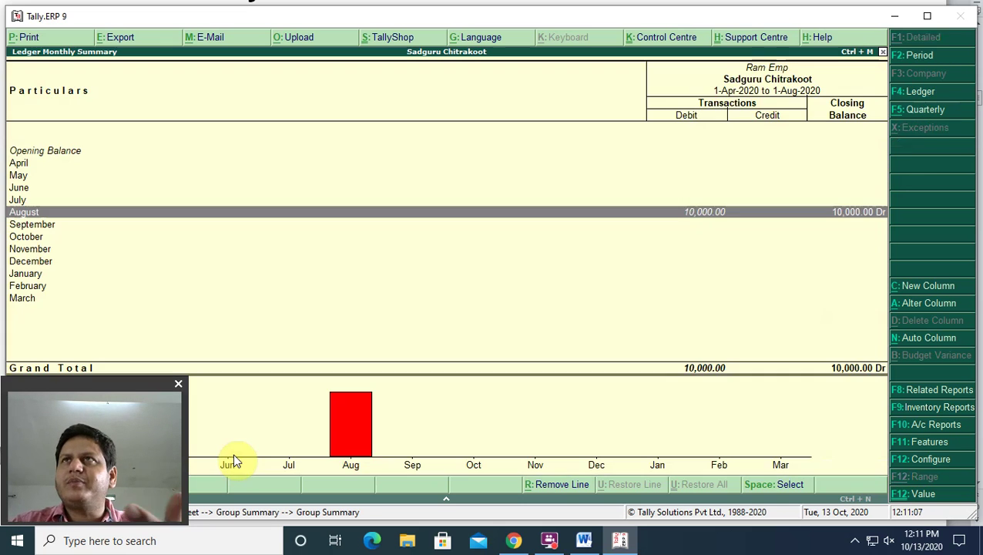
key(Return)
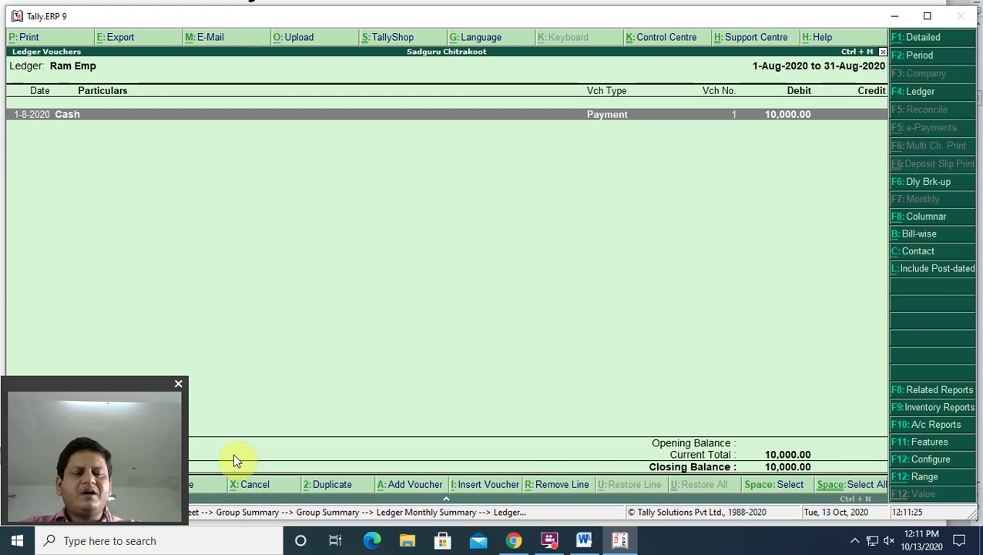
key(Escape)
key(Escape)
key(Escape)
key(Escape)
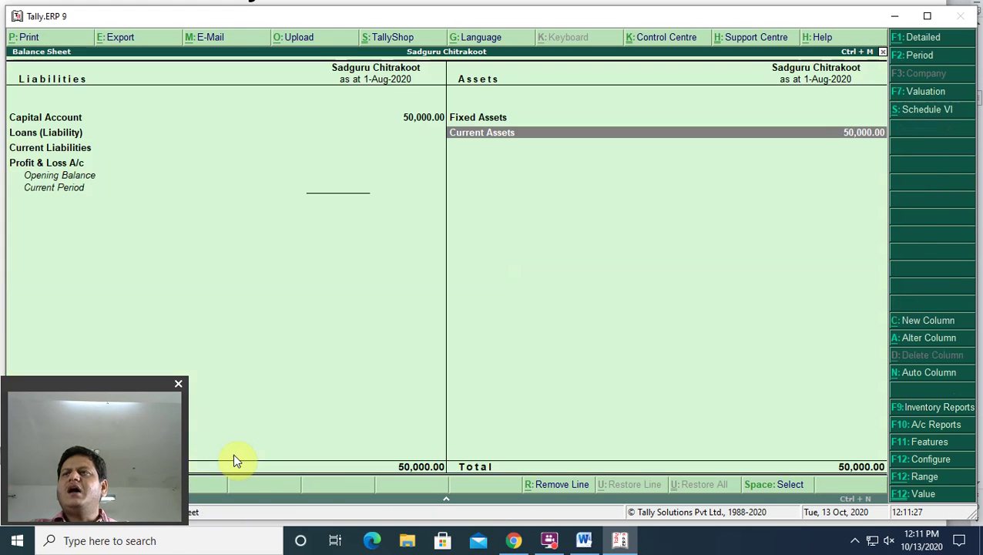
key(Escape)
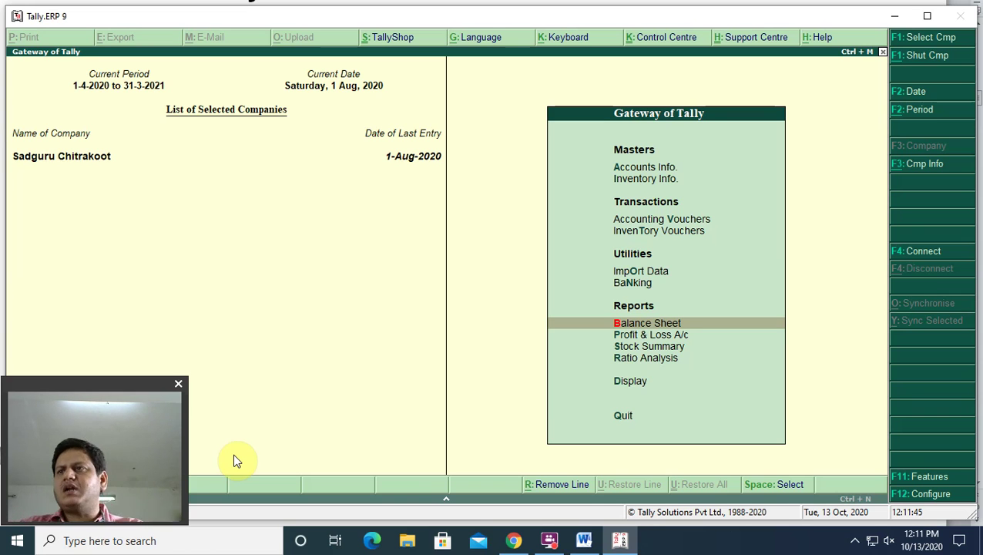
Step: Open accounting voucher creation with a new payment voucher
key(Up)
key(Up)
key(Up)
key(Up)
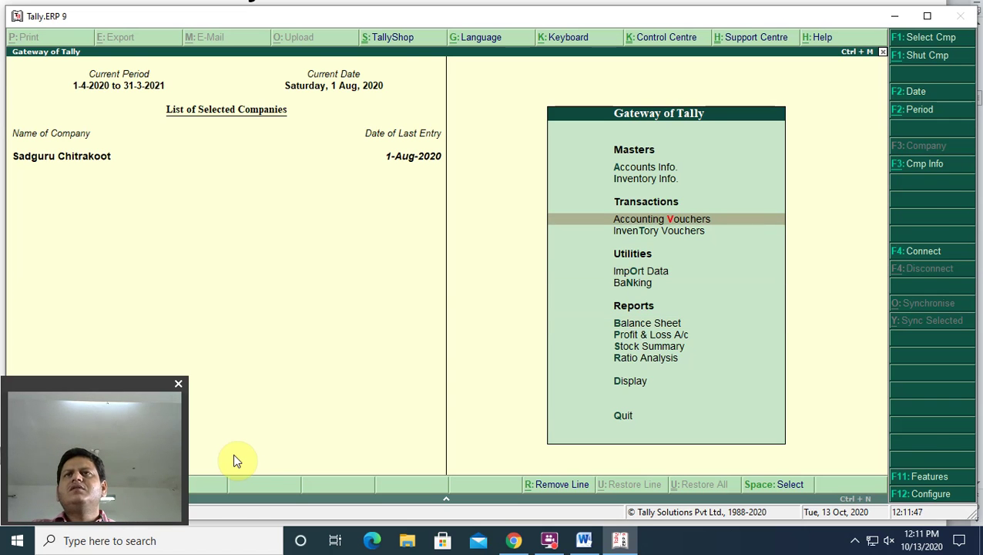
key(Return)
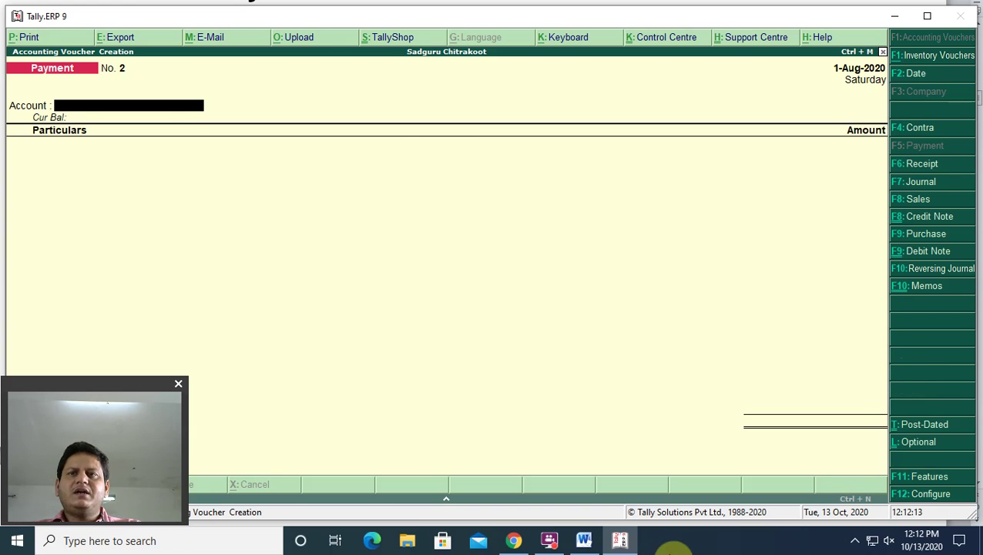
Step: Switch to the Word notes and append "(Post –Dated)" to the heading "29. Memo Voucher (Employee)"
click(583, 540)
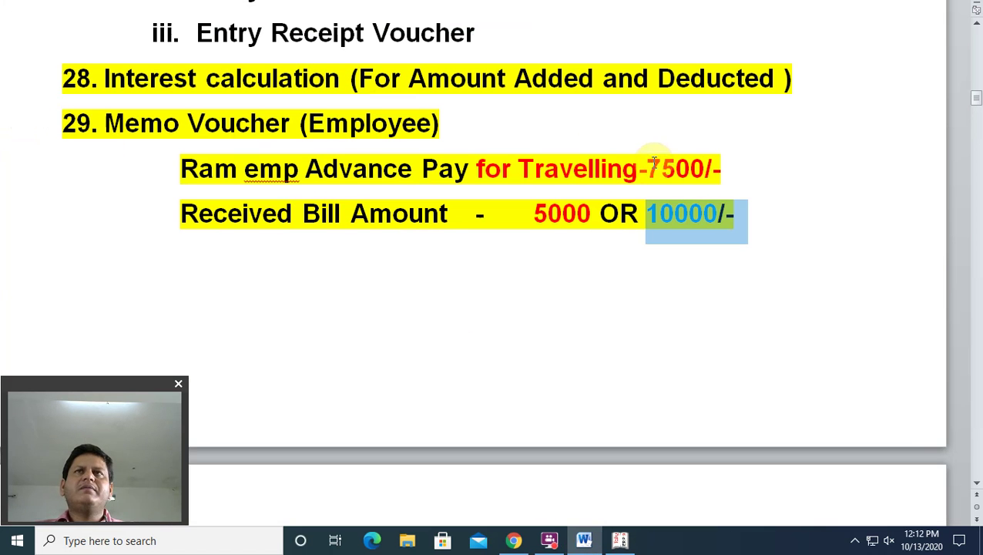
click(450, 128)
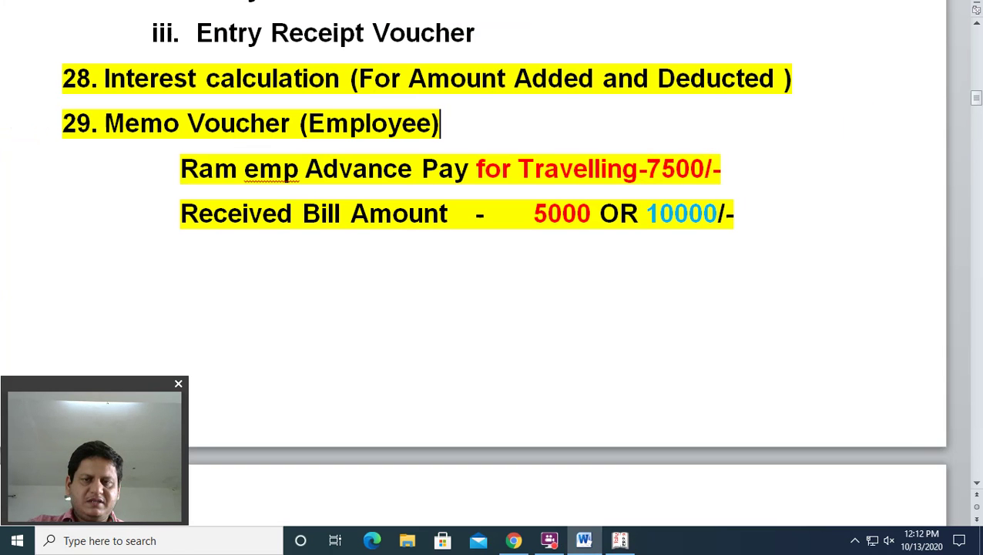
text((Post -)
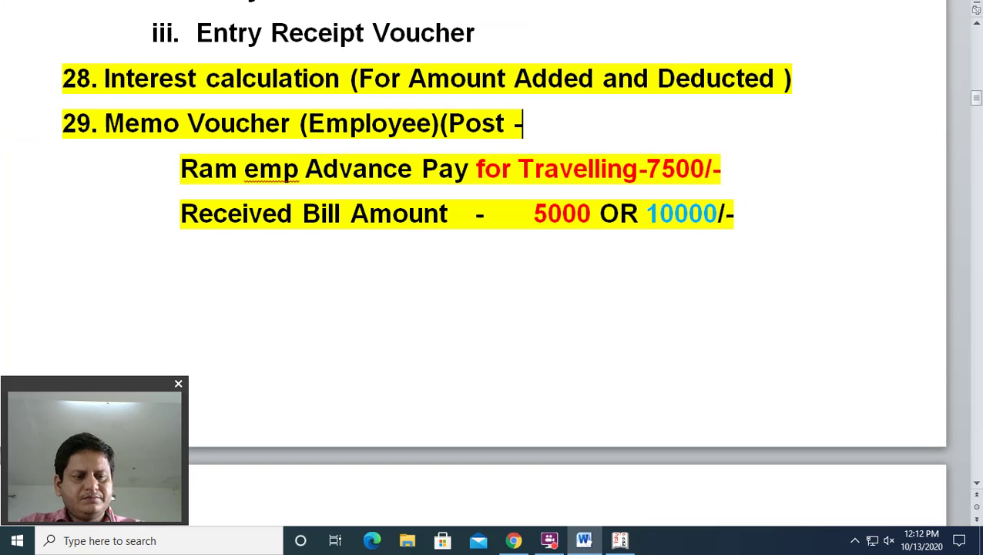
text(Dated)
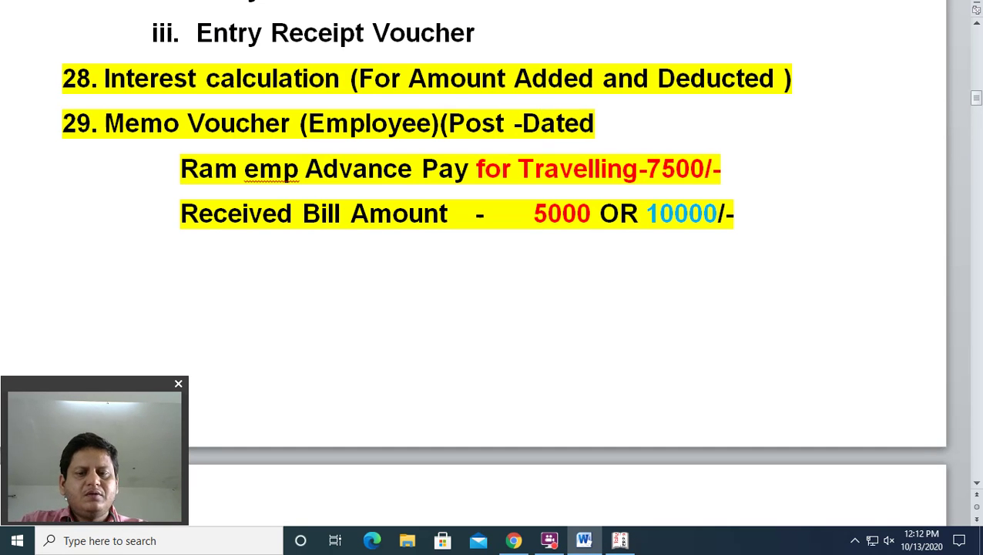
text())
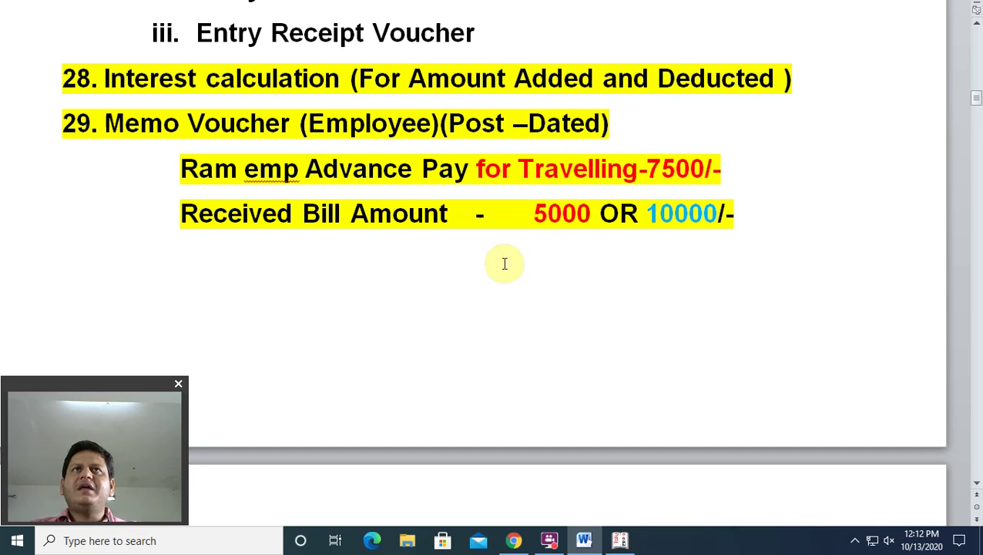
Step: Switch back to Tally.ERP 9 and stay in the new payment voucher, declining to quit it
click(620, 539)
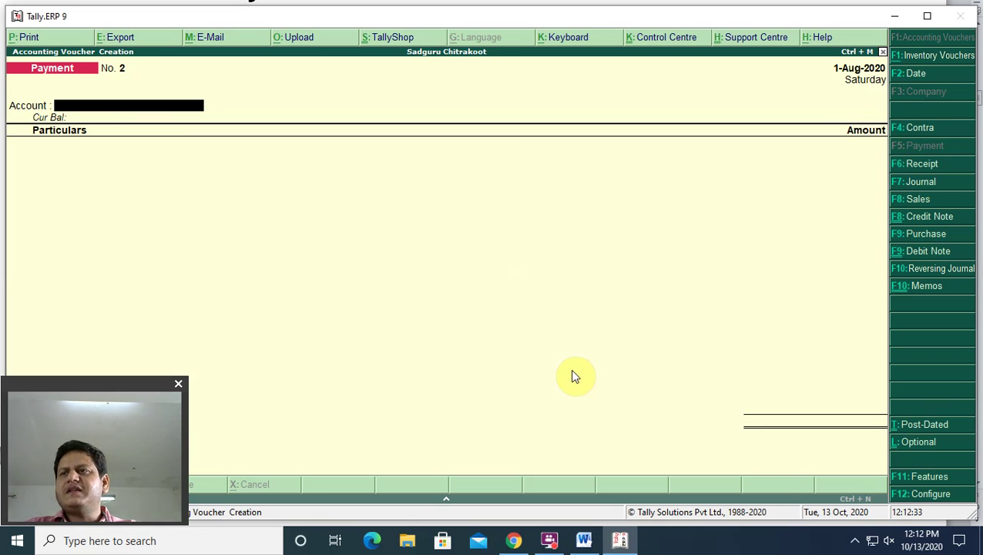
key(Escape)
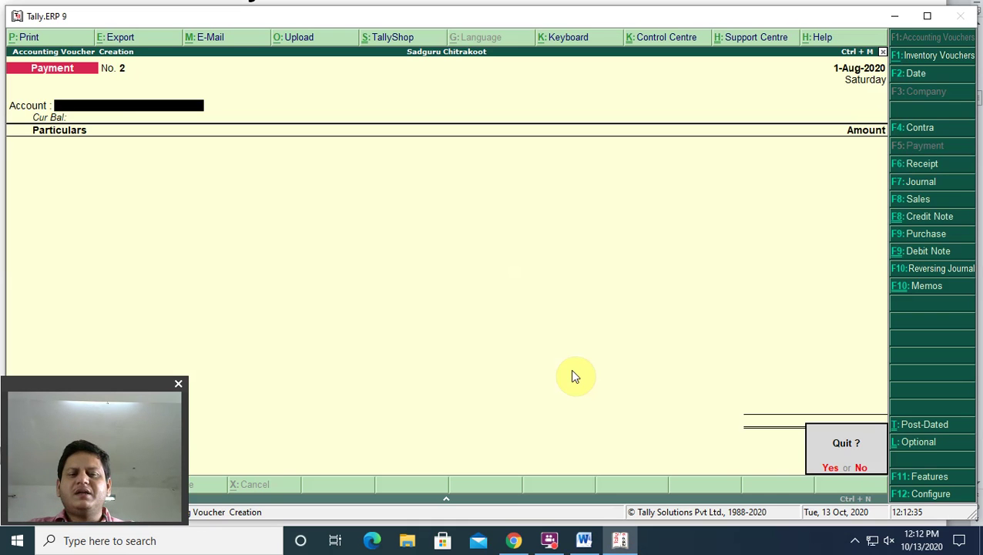
key(n)
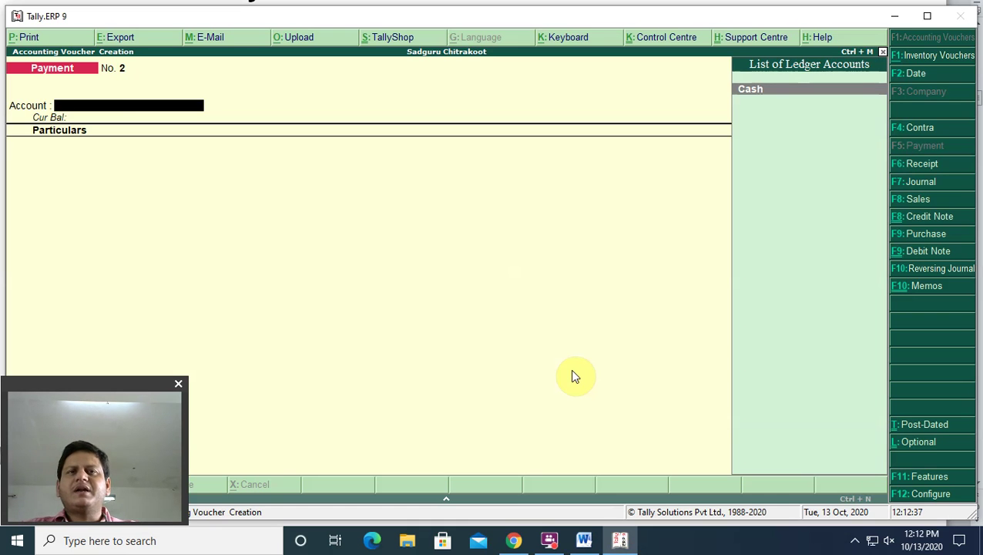
Step: Pay from the Cash account in payment voucher 2, debiting the employee's ledger with 5000
key(Return)
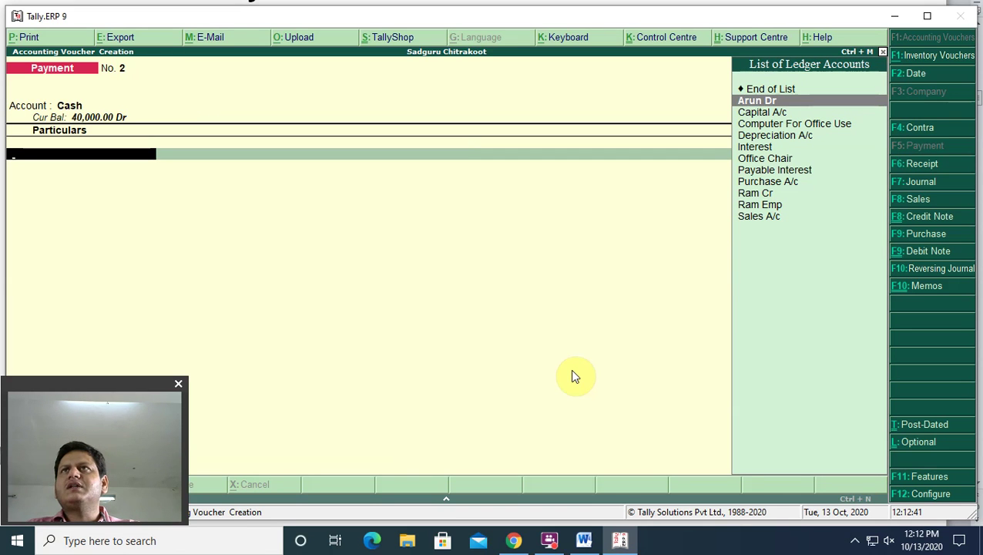
key(Down)
key(Down)
key(Down)
key(Down)
key(Down)
key(Down)
key(Down)
key(Down)
key(Down)
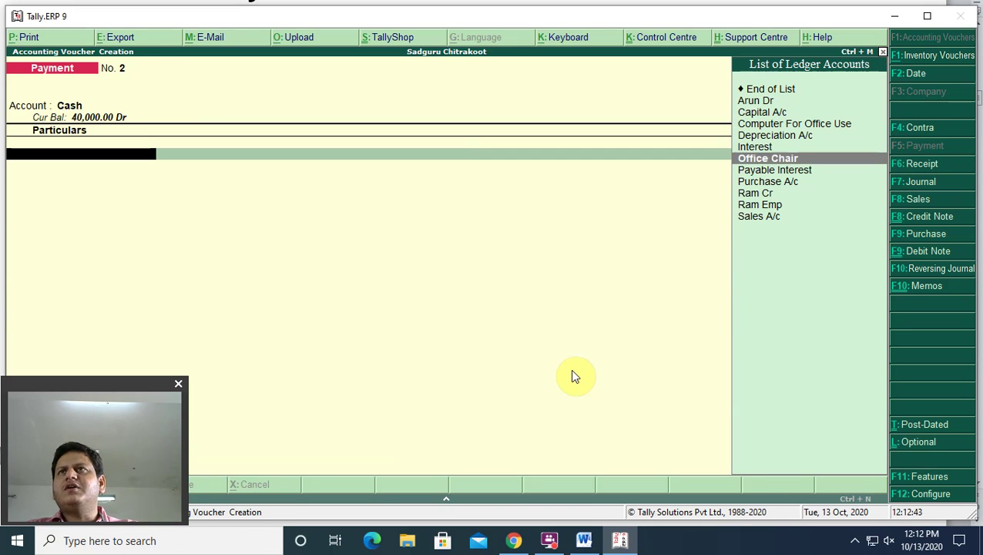
key(Return)
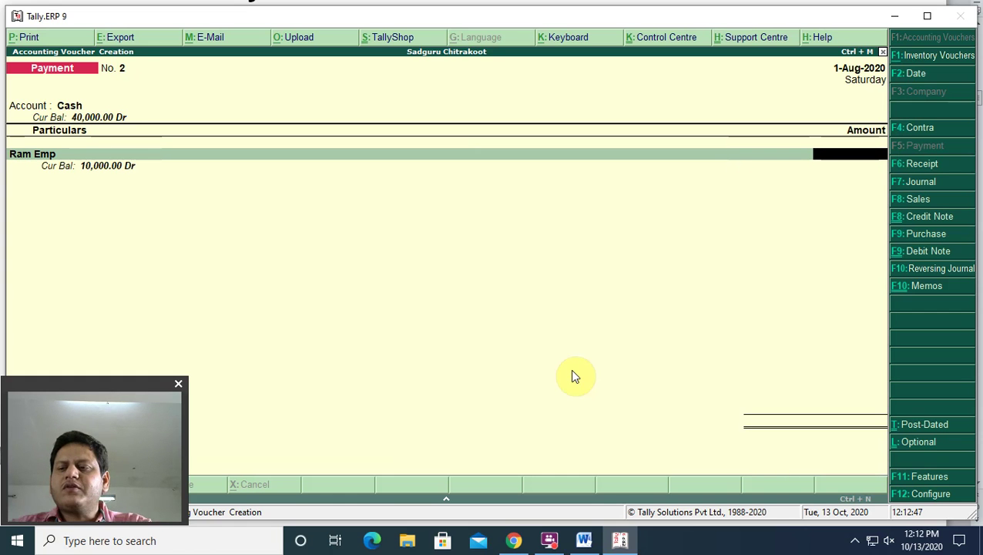
text(5000)
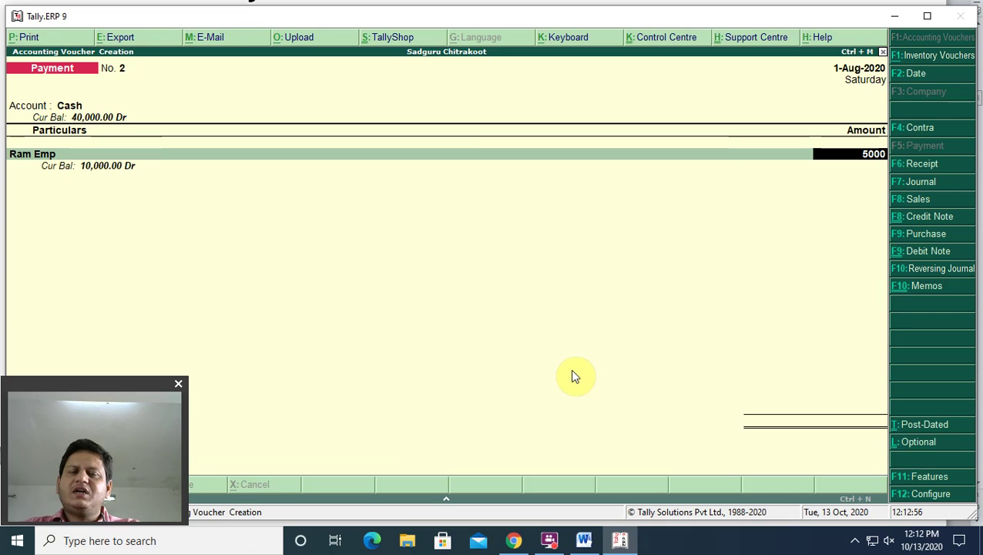
Step: Set the payment voucher's date to 1-Nov-2020 and mark it as Post-Dated
key(F2)
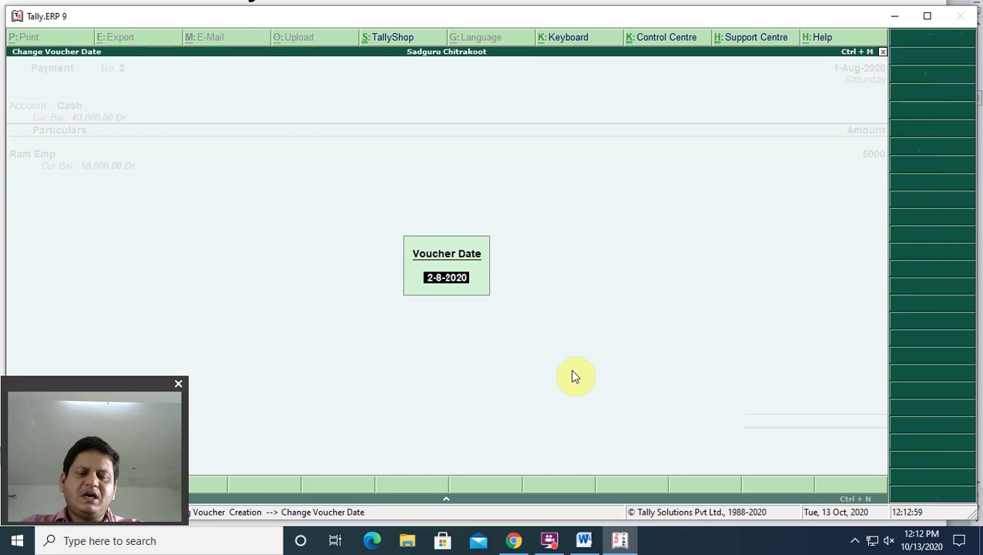
text(1-nov)
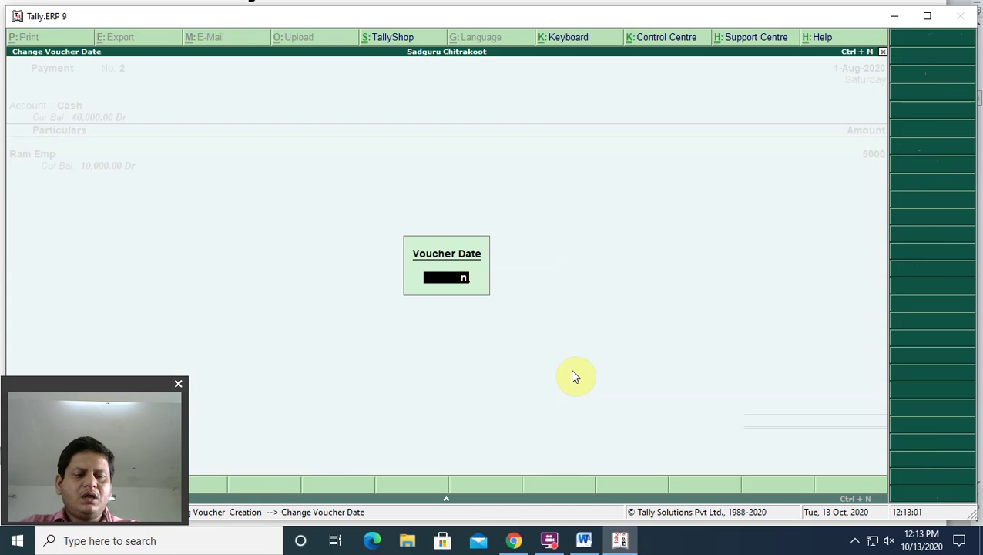
key(Return)
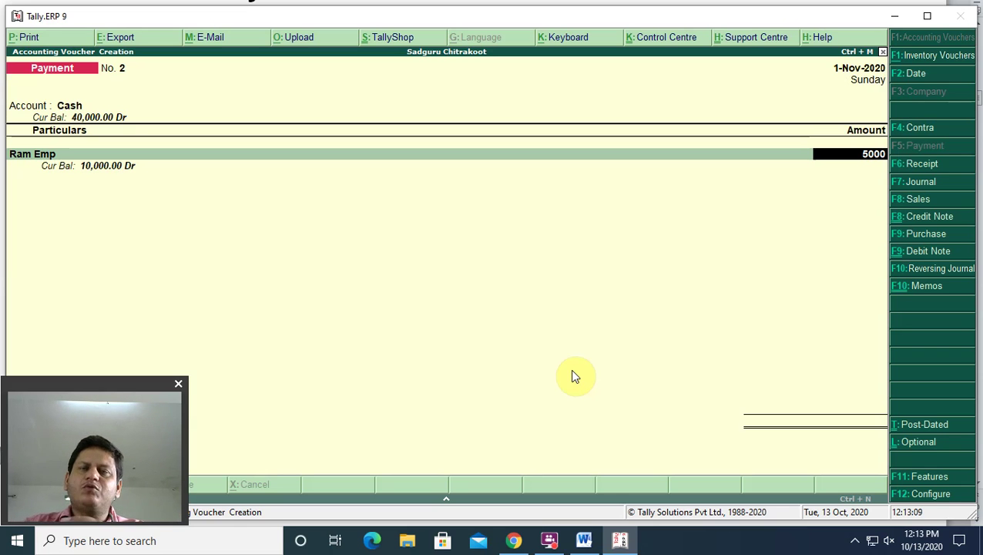
click(932, 426)
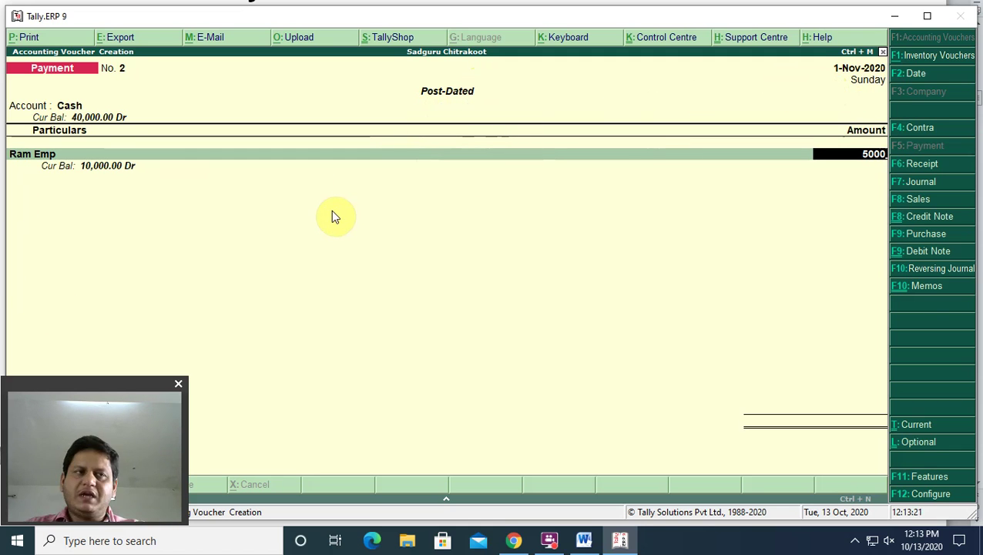
Step: Allocate the employee's 5,000.00 debit as On Account in the bill-wise details
key(Return)
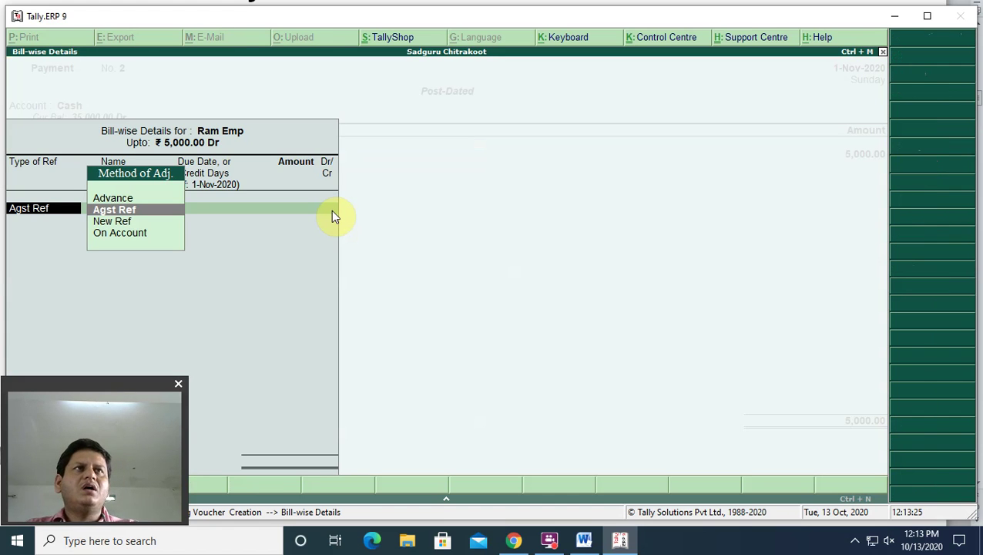
key(Down)
key(Down)
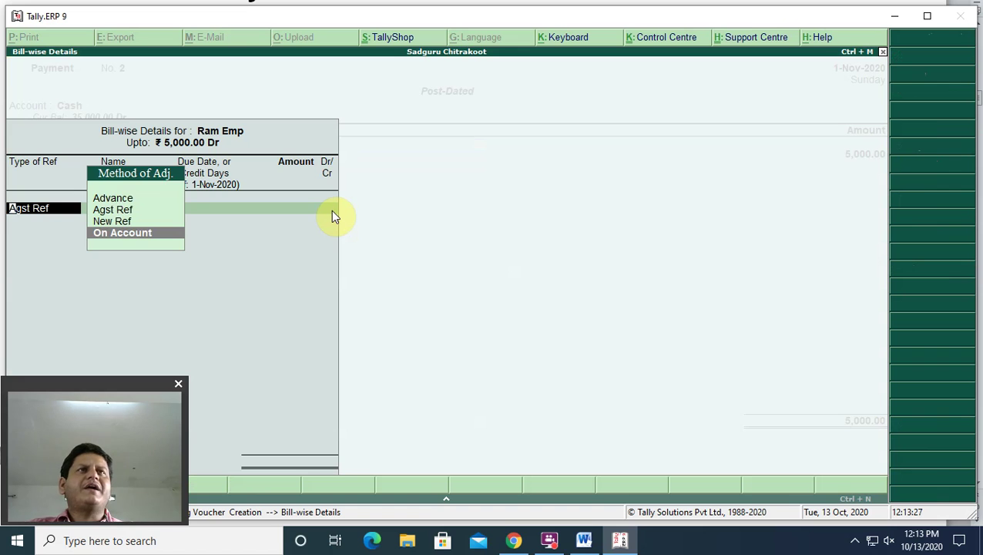
key(Return)
key(BackSpace)
key(Up)
key(Up)
key(Up)
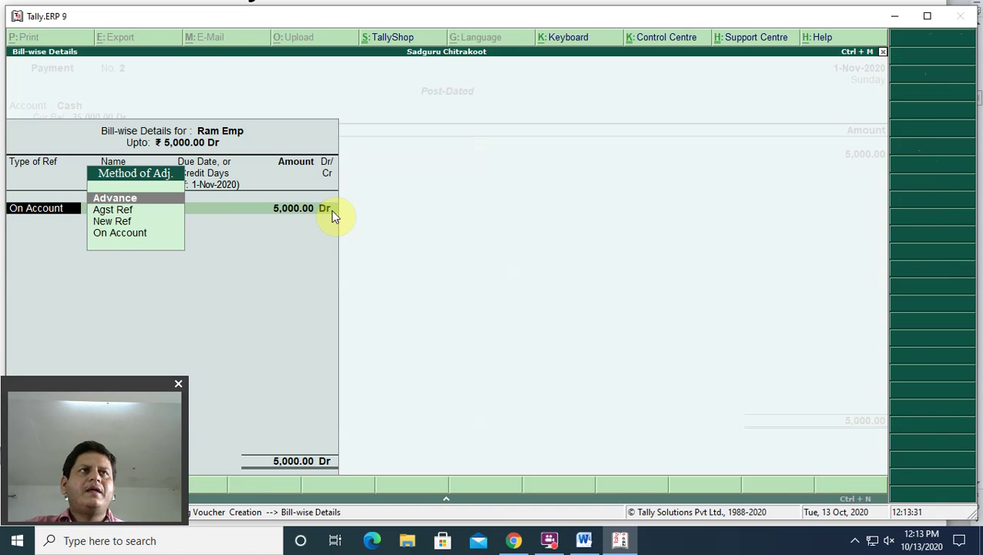
key(Down)
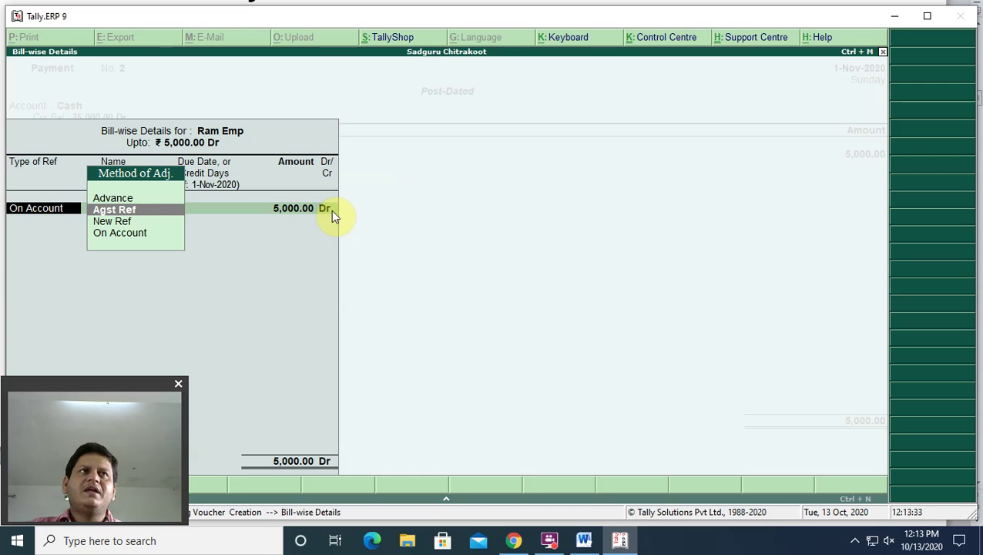
key(Down)
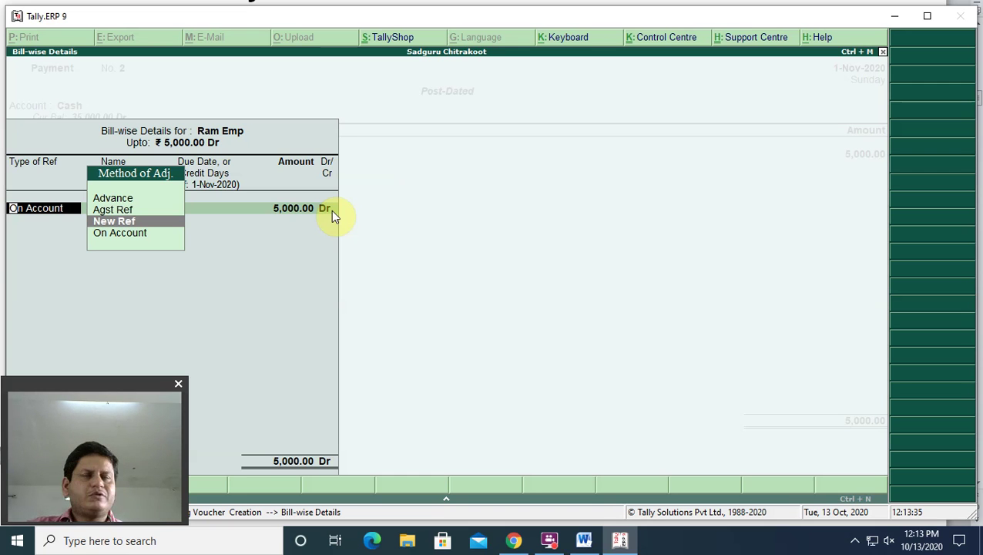
key(Down)
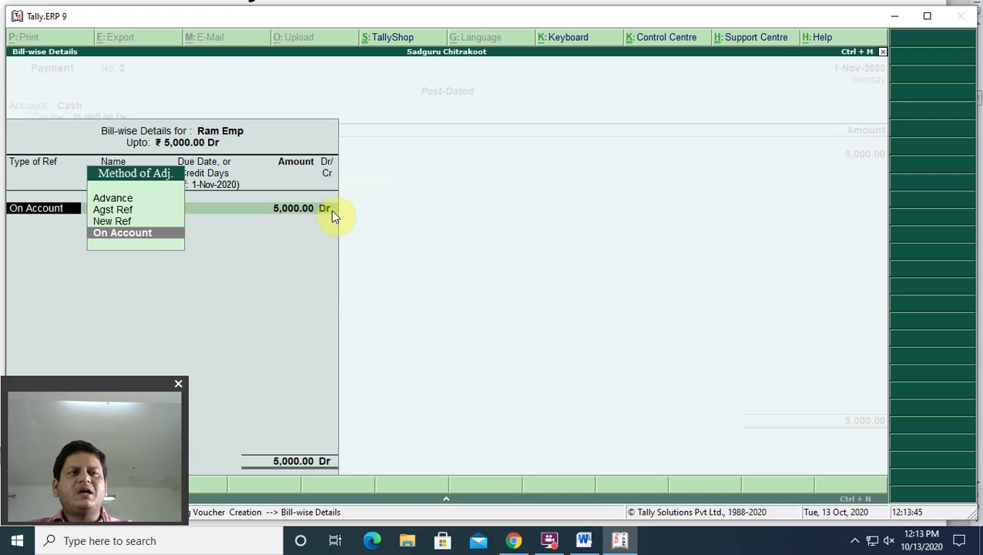
key(Return)
key(Return)
key(Return)
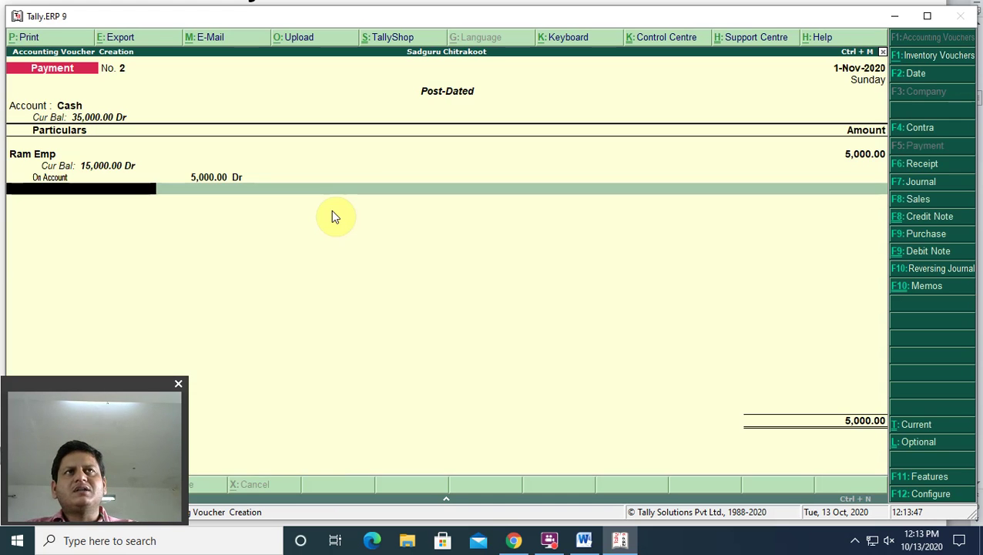
Step: Save the post-dated payment voucher and leave voucher creation for the Gateway of Tally
key(Return)
key(Return)
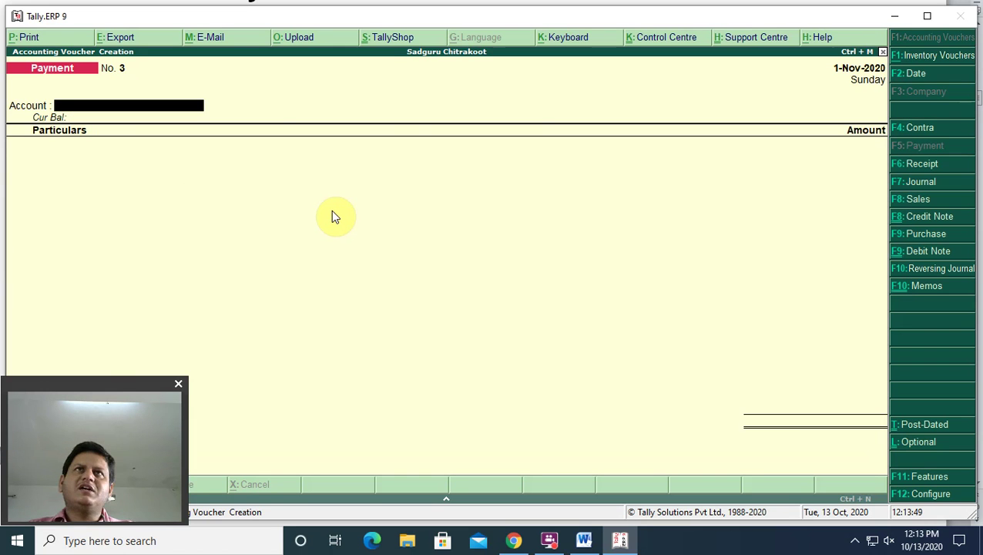
key(Escape)
key(Return)
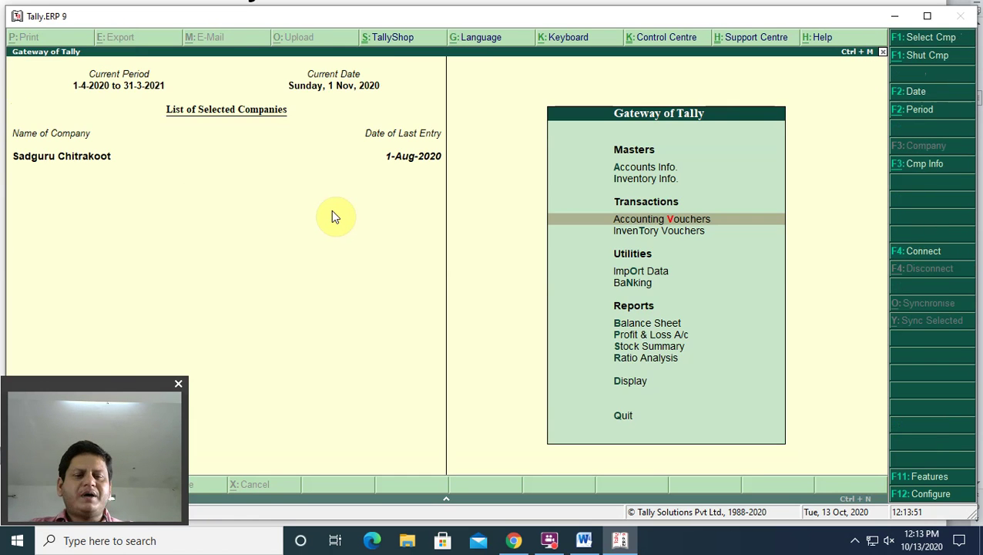
Step: Examine Sundry Debtors and Cash-in-Hand under Current Assets in the Balance Sheet, and return to the Gateway of Tally
key(b)
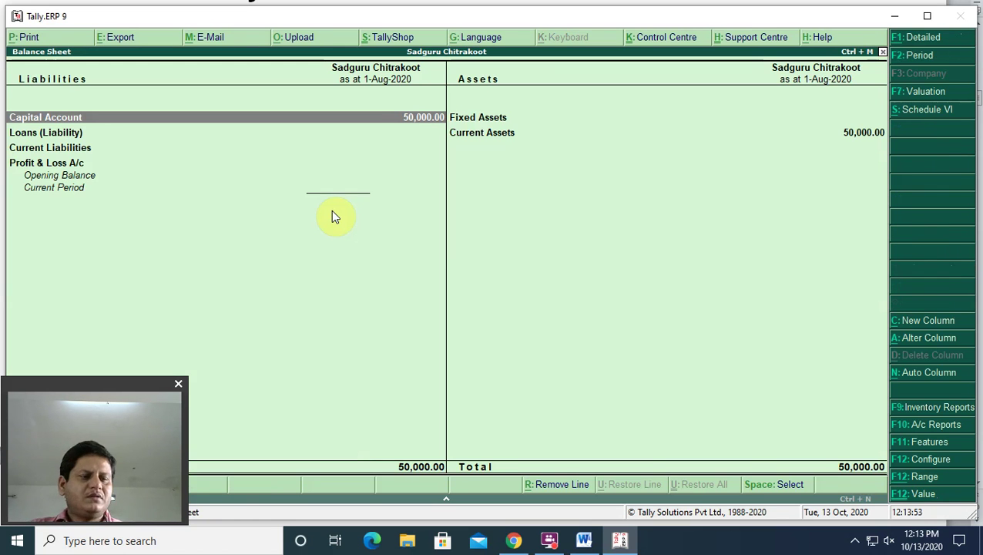
key(Right)
key(Down)
key(Return)
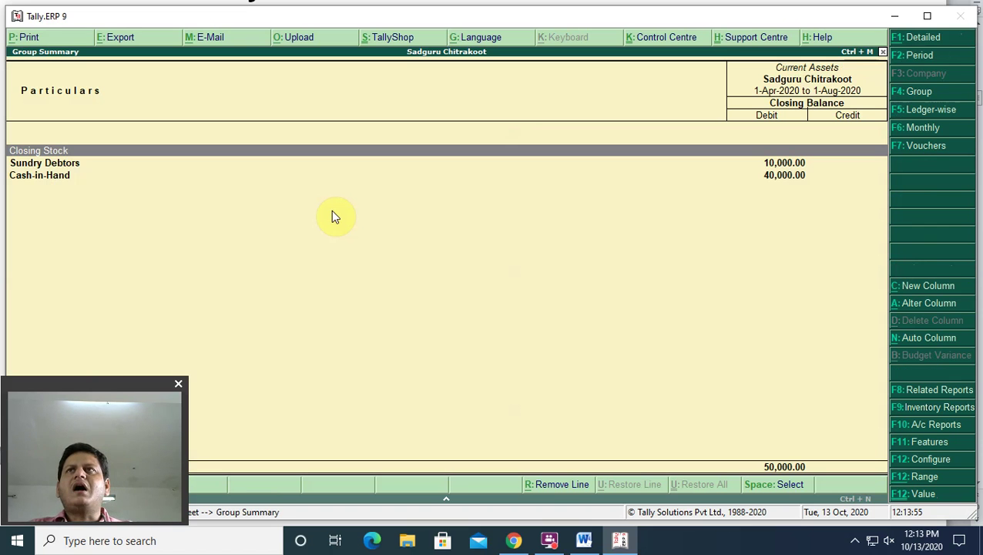
key(Down)
key(Down)
key(Up)
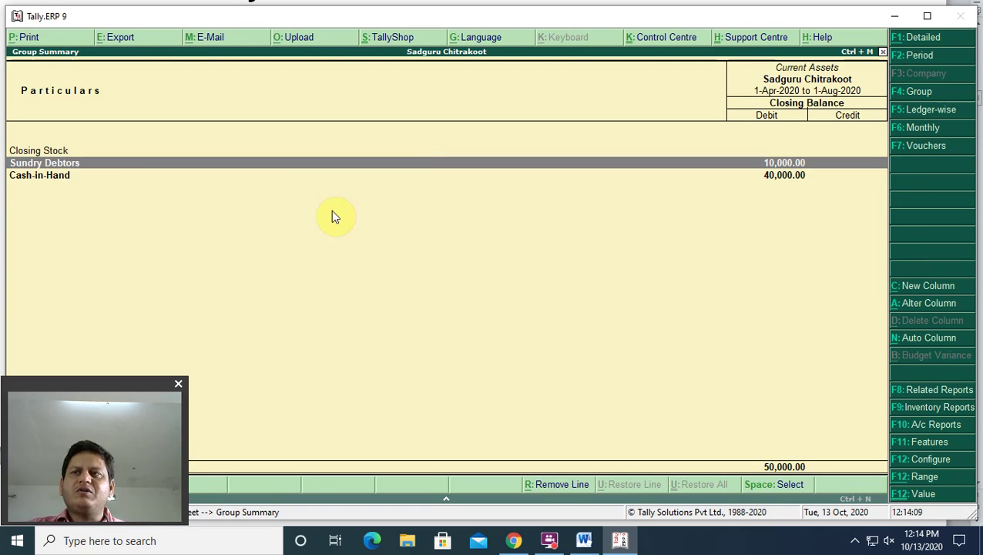
key(Escape)
key(Escape)
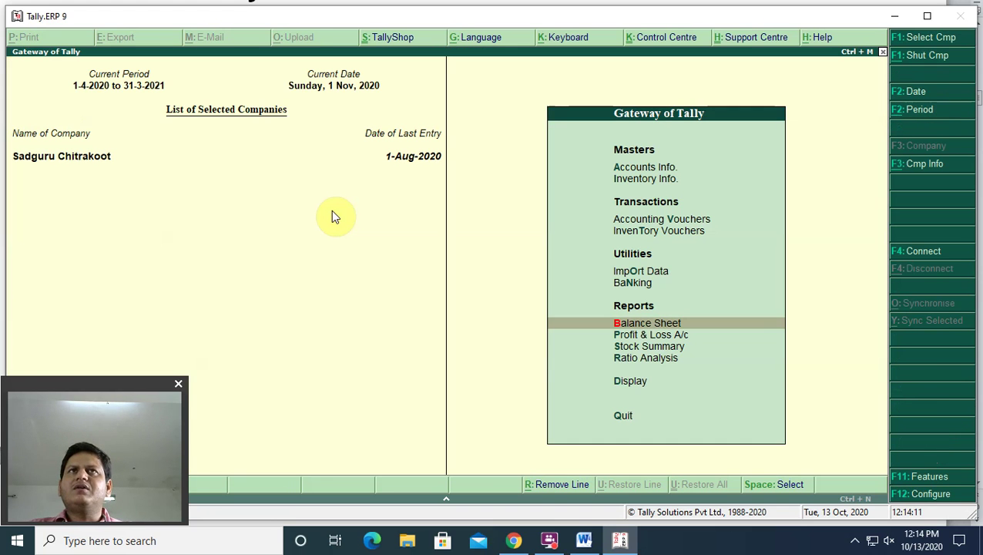
Step: Open the Exception Reports within the display reports
key(Down)
key(Down)
key(Down)
key(Down)
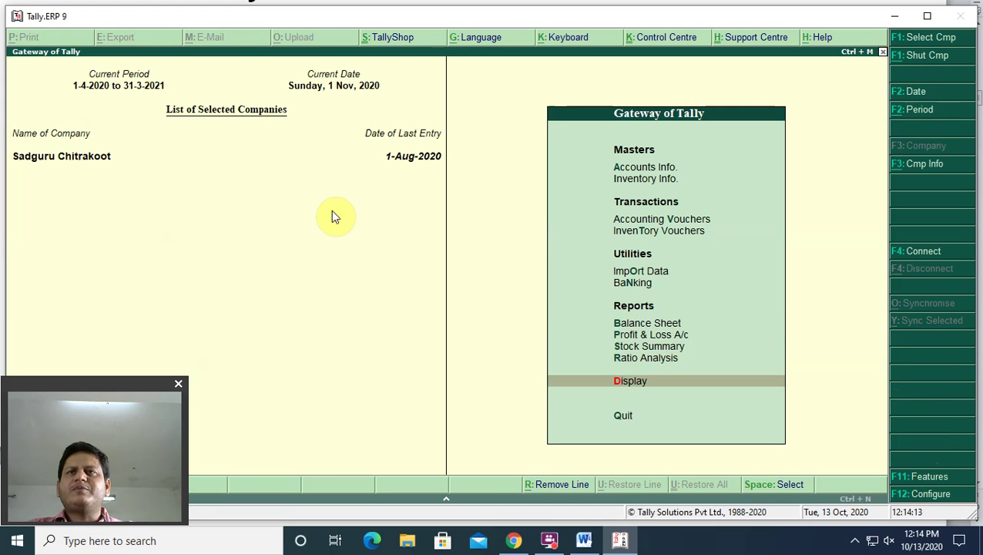
key(Return)
key(Down)
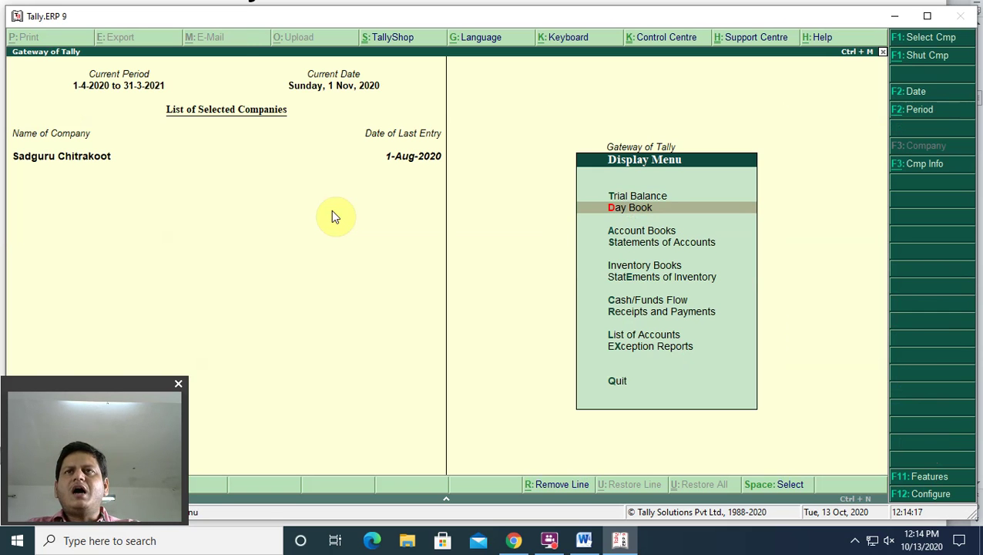
key(Down)
key(Down)
key(Down)
key(Down)
key(Down)
key(Down)
key(Down)
key(Down)
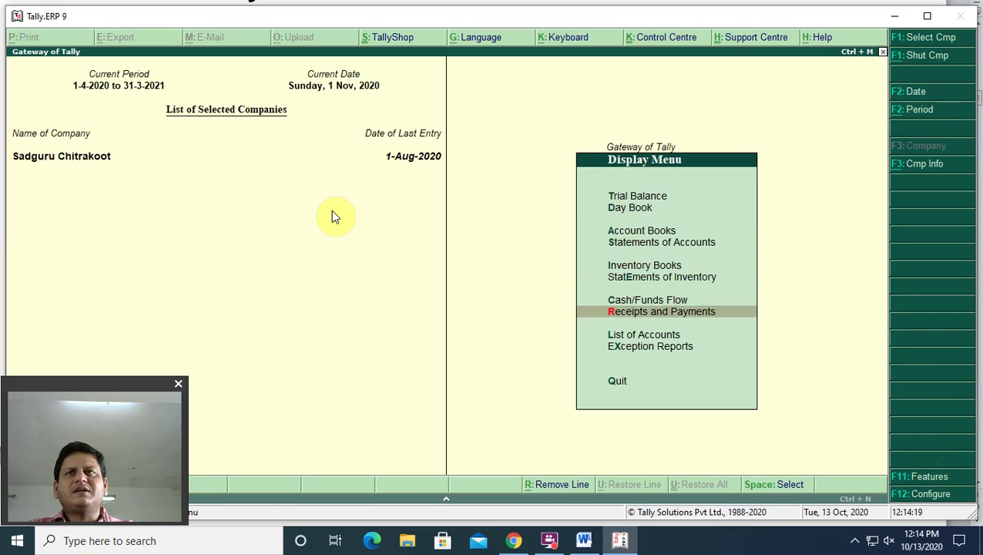
key(Return)
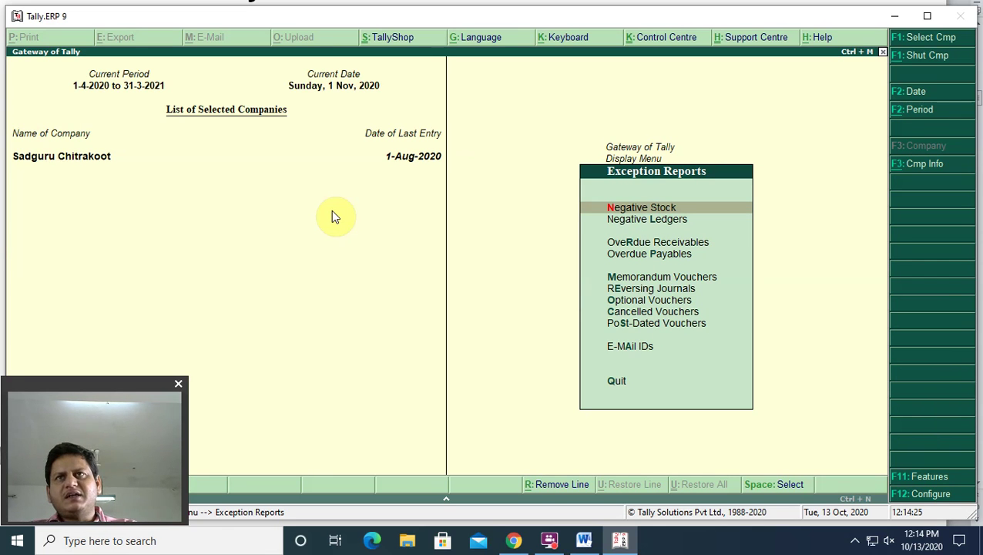
Step: Examine the list of post-dated vouchers and return to the Gateway of Tally without quitting
key(Down)
key(Down)
key(Down)
key(Down)
key(Down)
key(Down)
key(Down)
key(Down)
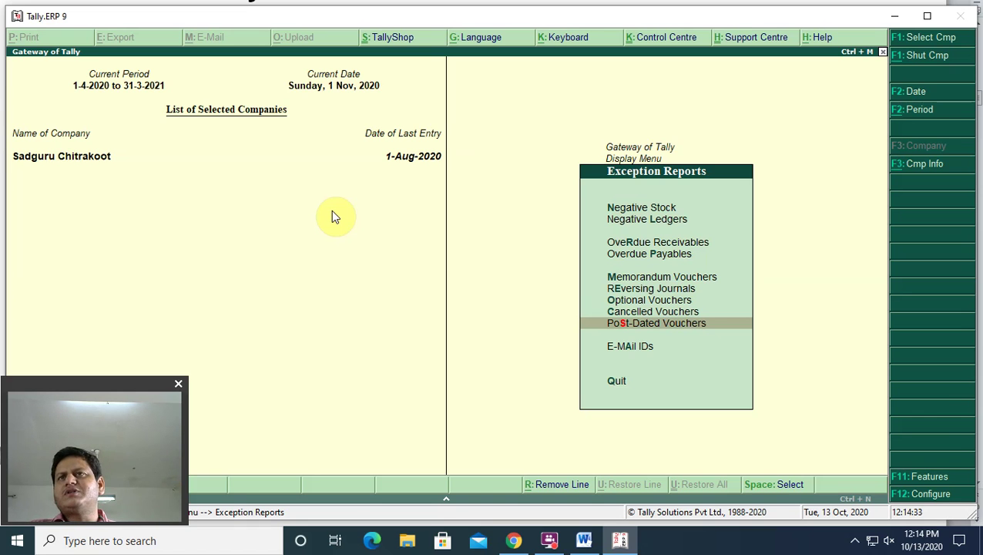
key(Return)
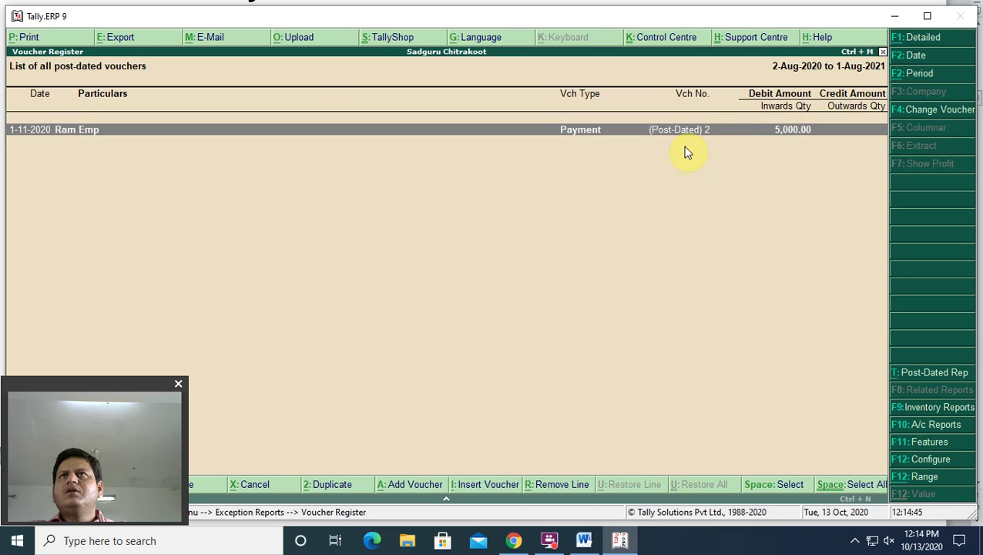
key(Escape)
key(Escape)
key(Escape)
key(Escape)
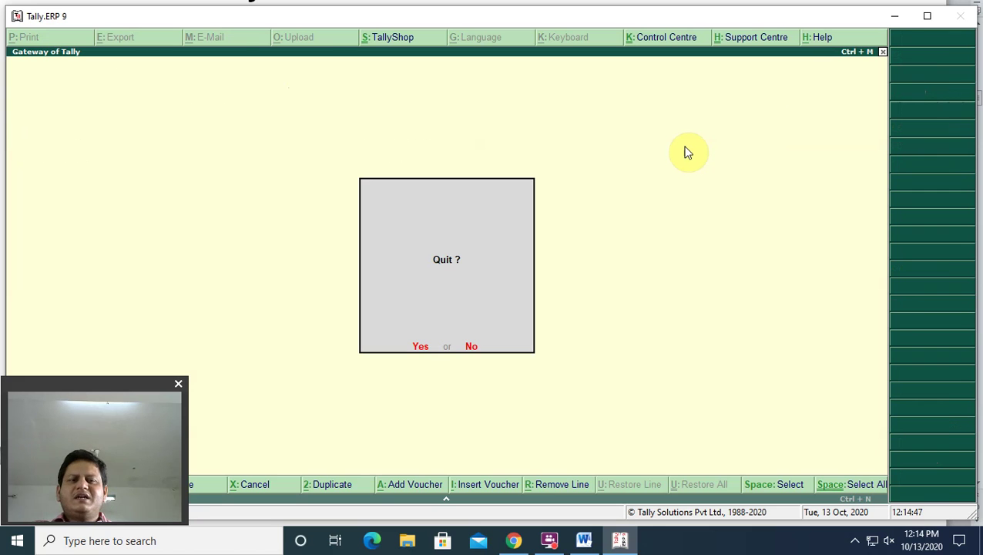
key(n)
Step: Open the Day Book and show its entries for 1-8-2020
key(d)
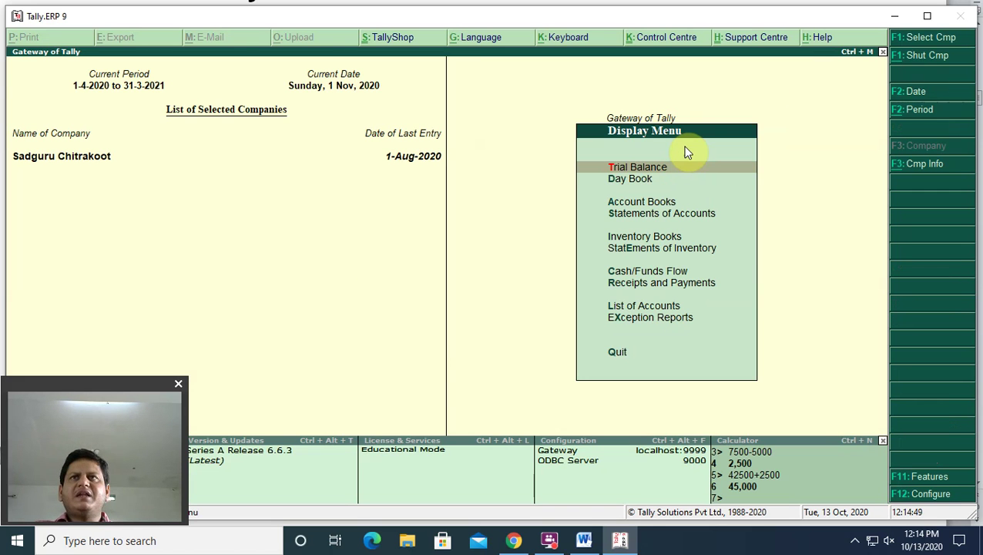
key(Down)
key(Return)
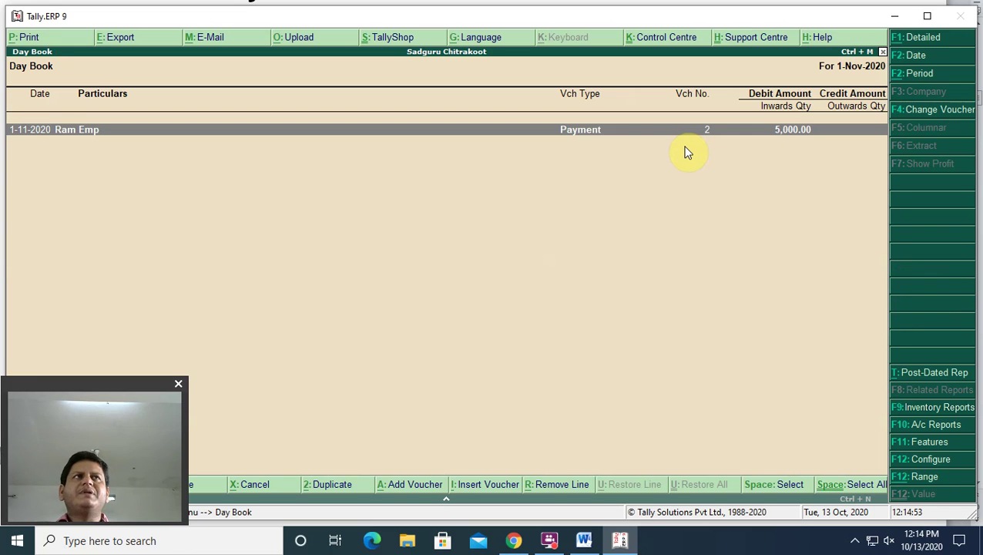
key(F2)
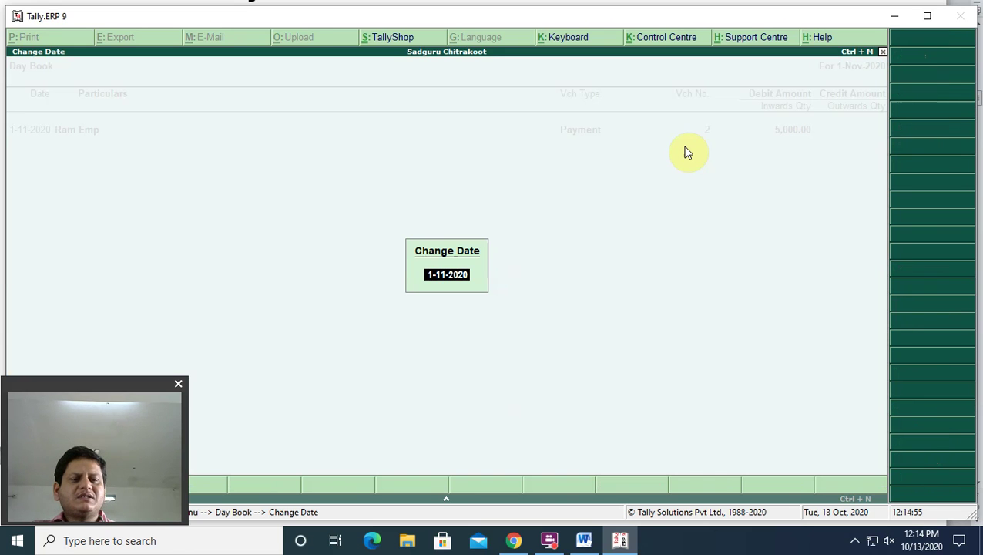
text(1-8-2020)
key(Return)
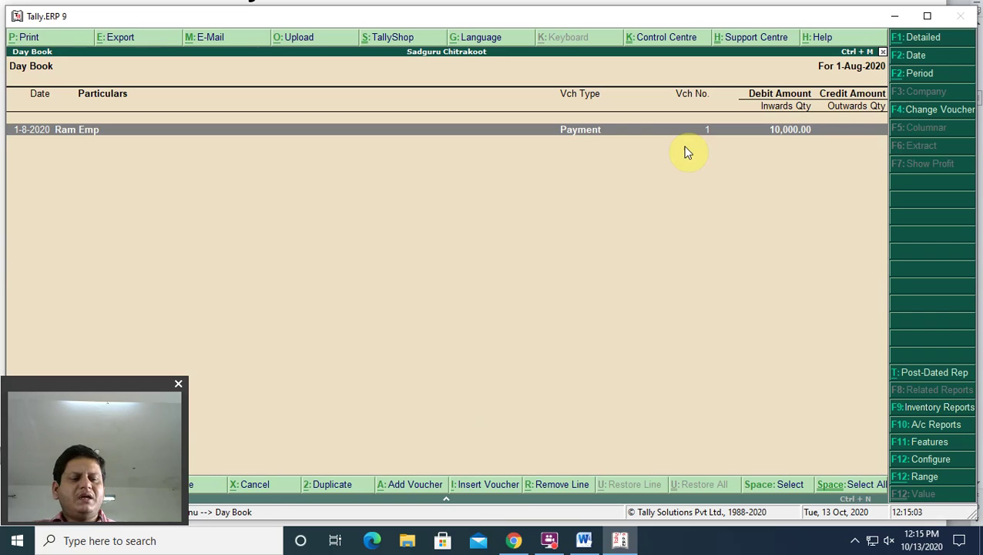
Step: Set the Day Book period from April to December 2020
key(F2)
text(apr)
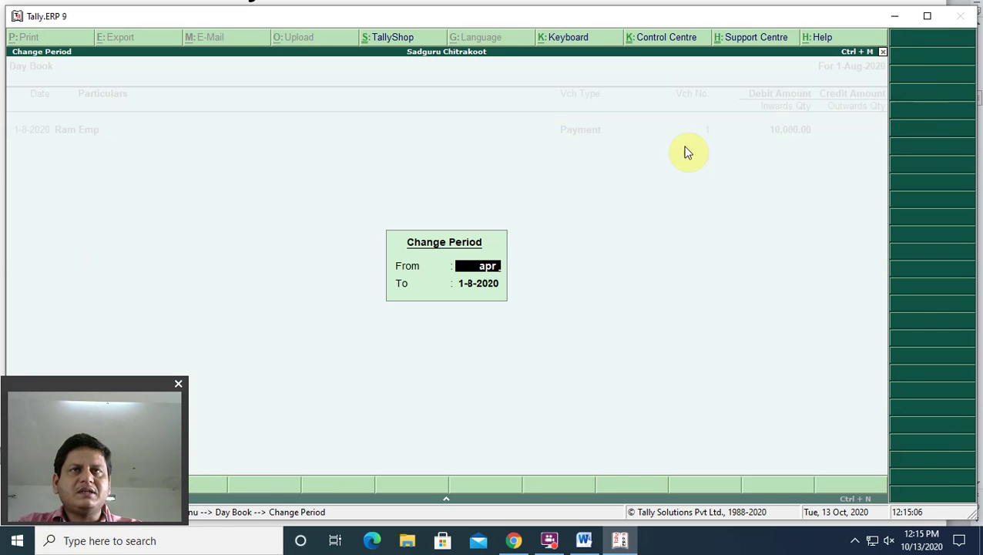
key(Return)
text(dec)
key(Return)
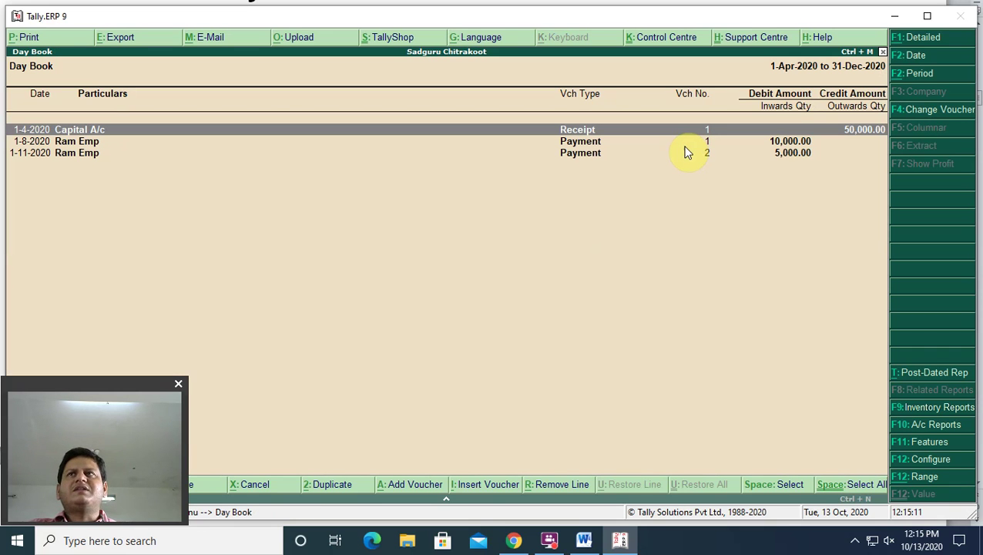
Step: Inspect the employee's 1-11-2020 and 1-8-2020 payment vouchers from the Day Book, leaving both unaltered
key(Down)
key(Down)
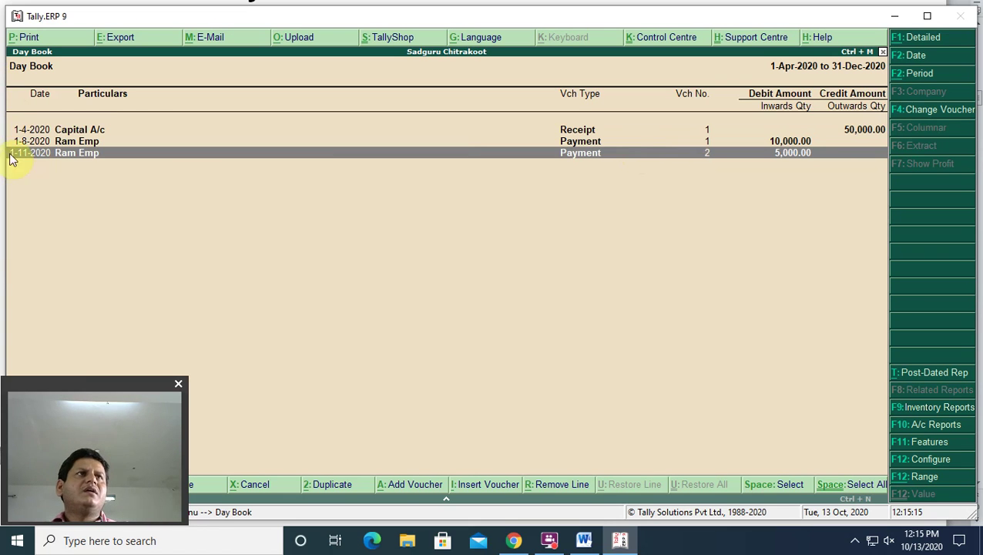
click(708, 154)
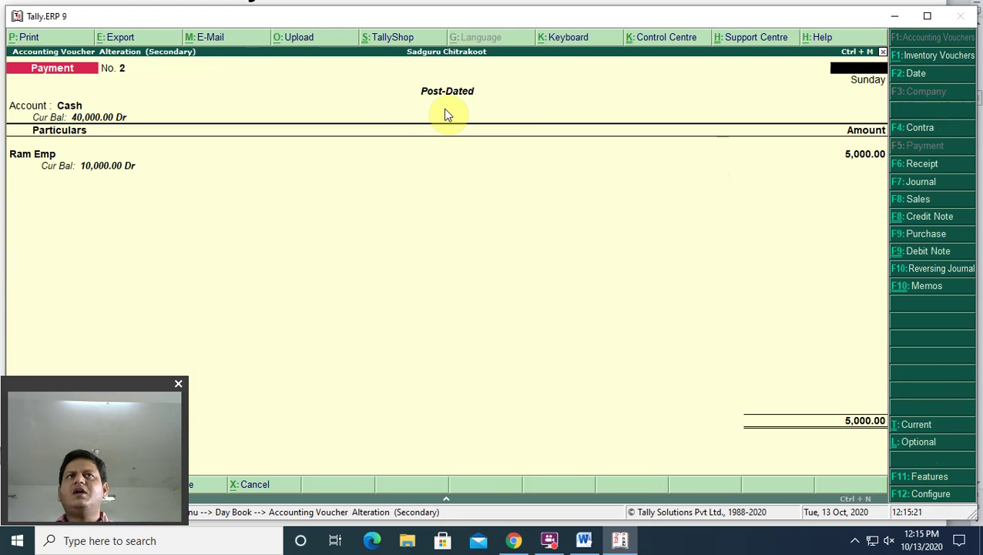
key(Escape)
key(Up)
key(Return)
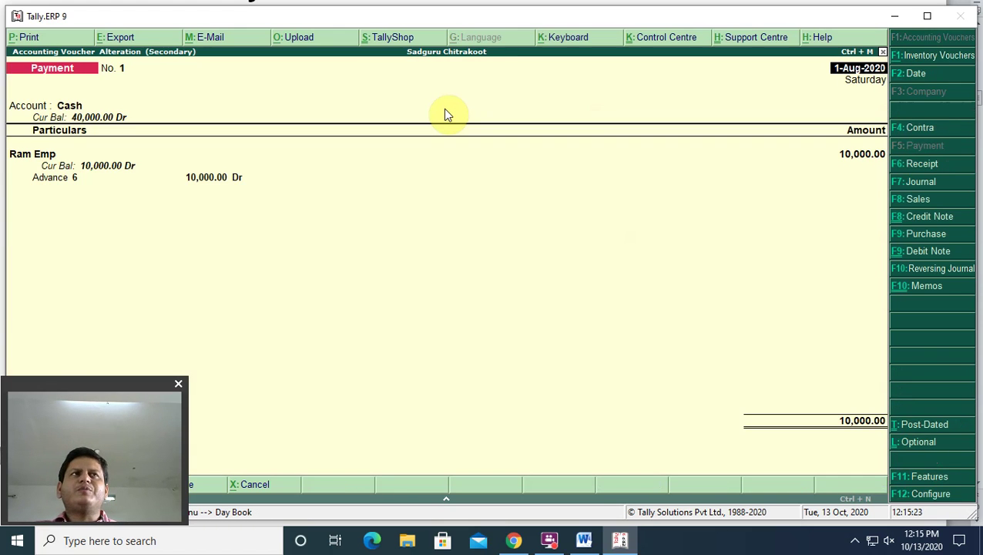
key(Escape)
key(Return)
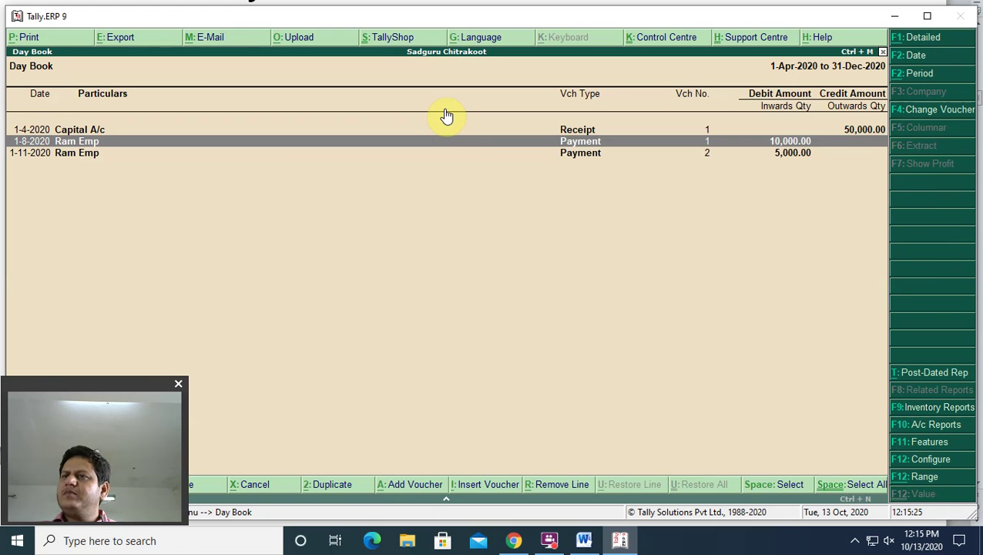